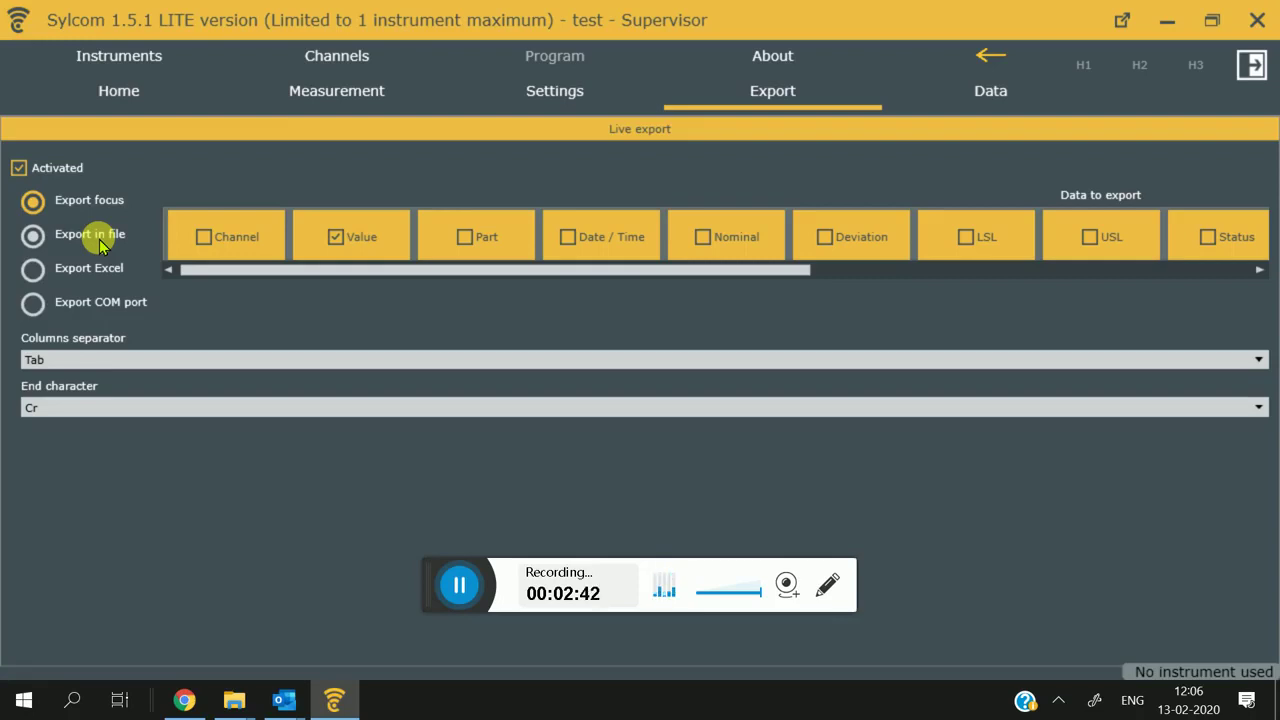
Step: Switch live export from file output to Export Excel mode
left_click(100, 240)
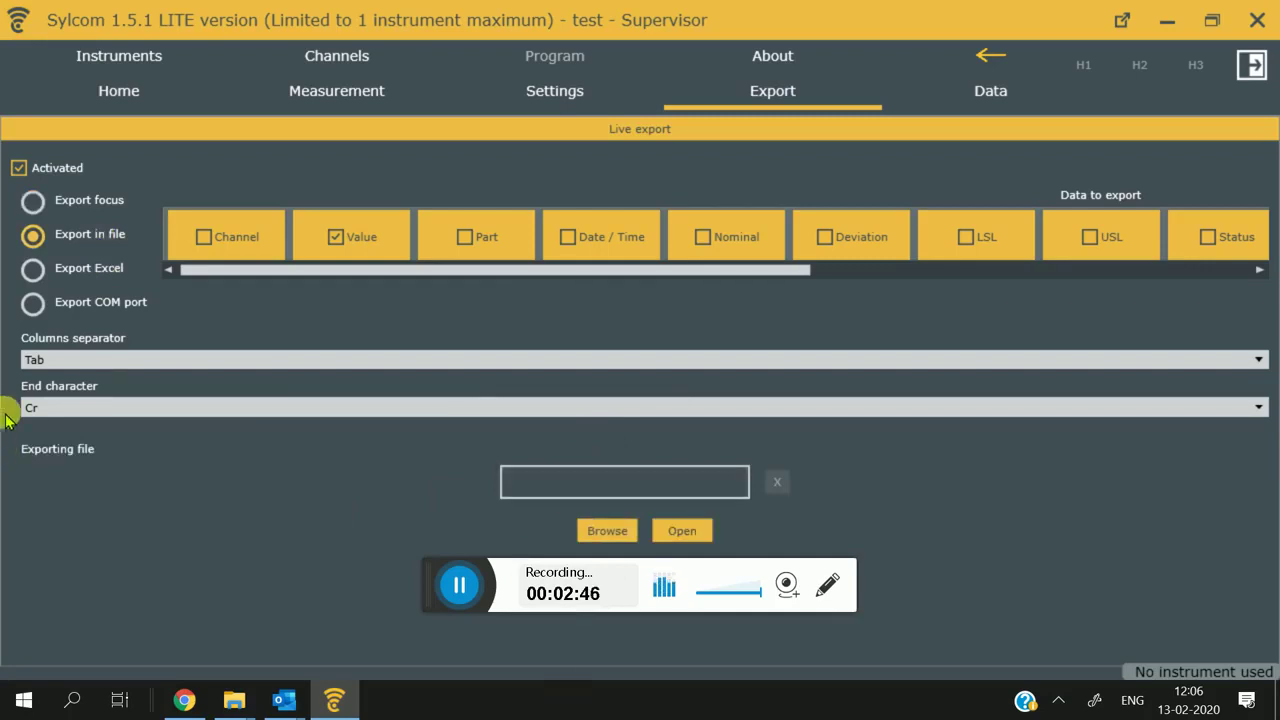
left_click(45, 268)
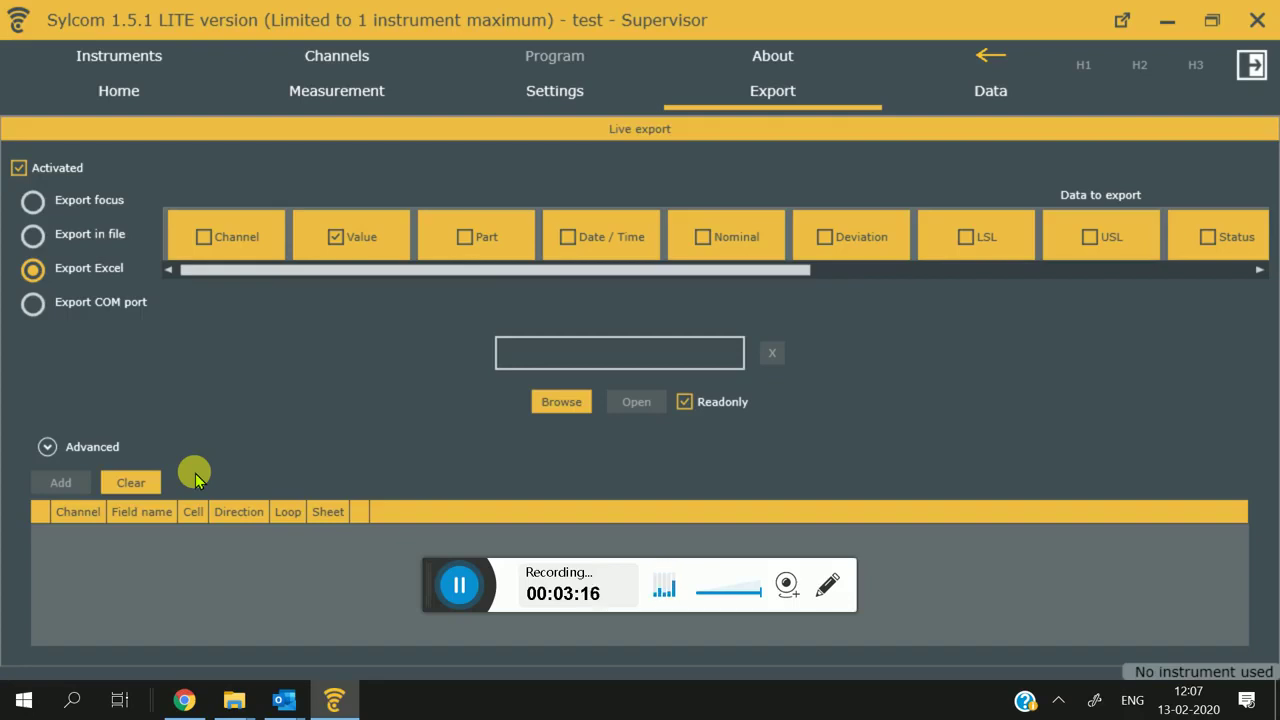
Step: Point the Excel export to Desktop Test.xlsx and bring the workbook up in Excel
left_click(564, 407)
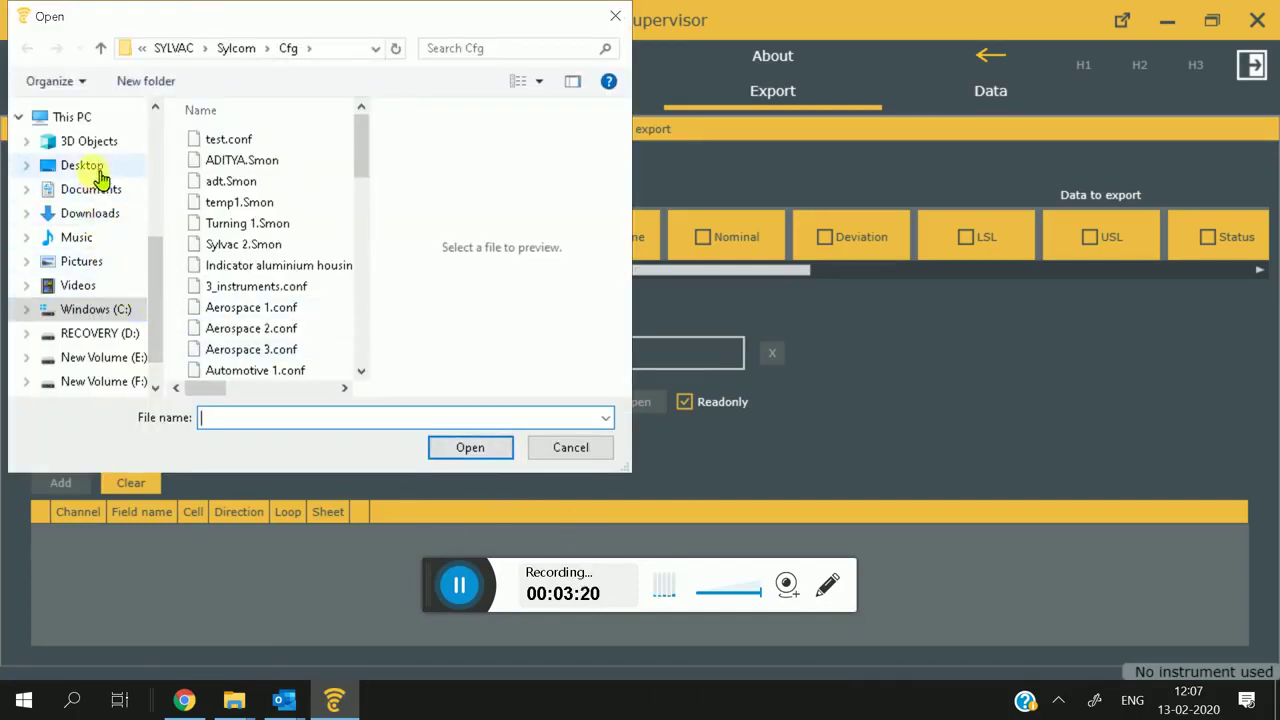
left_click(82, 166)
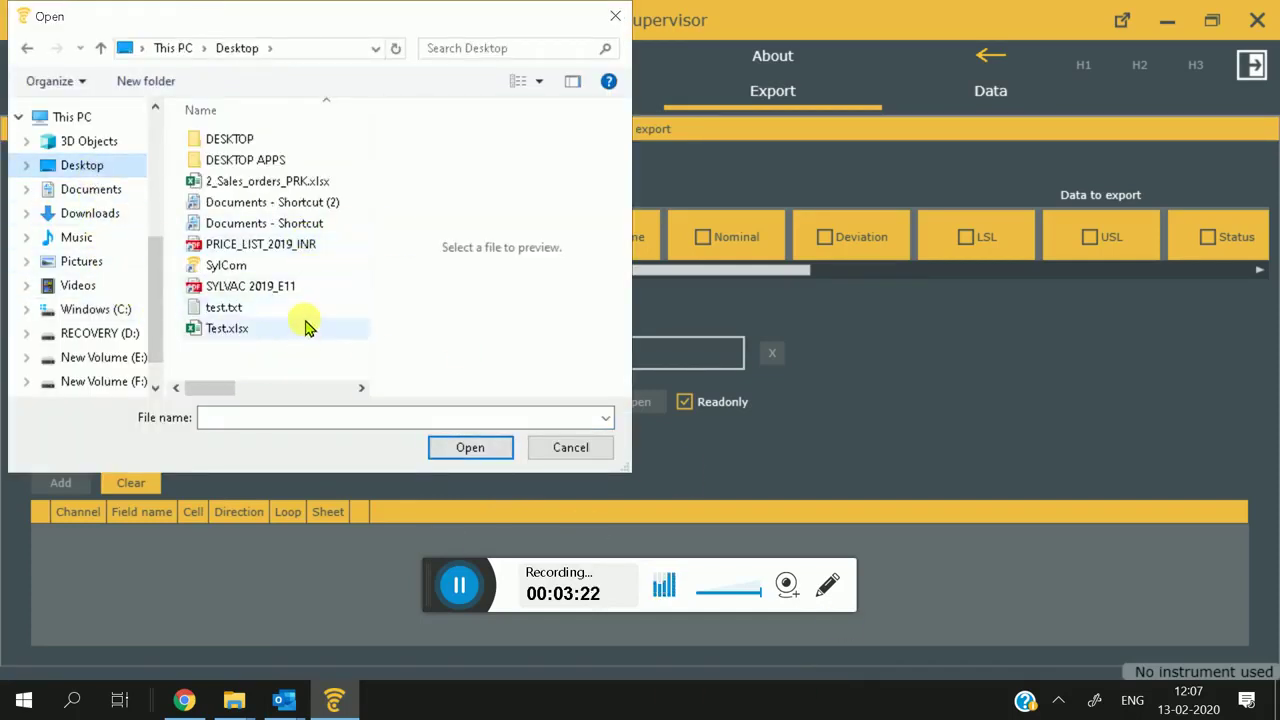
double_click(305, 330)
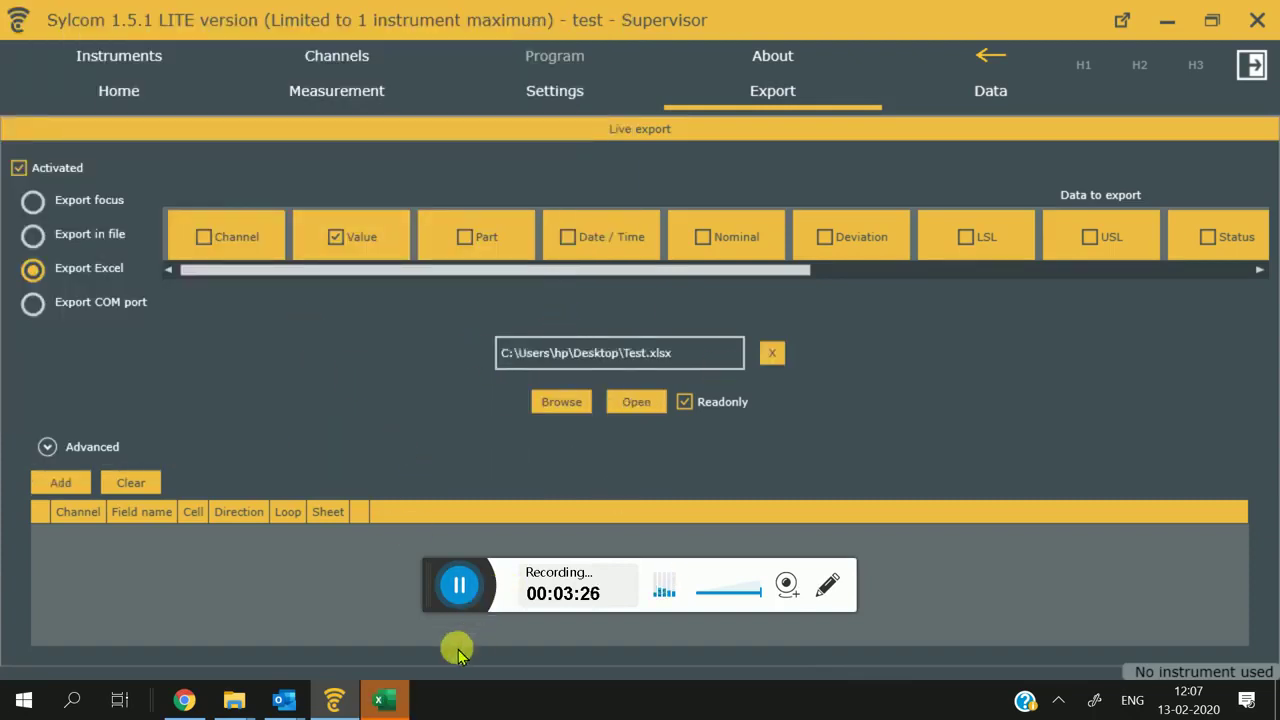
left_click(390, 700)
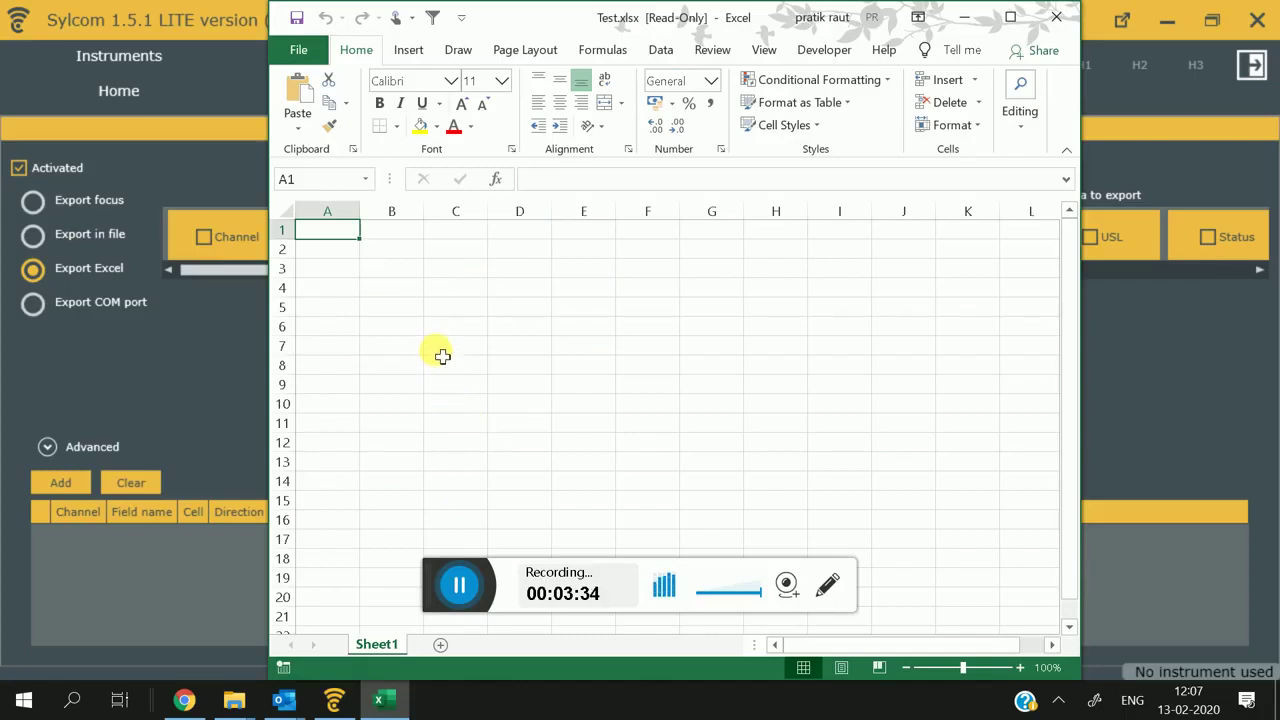
Step: Select cells C6:F8 in Test.xlsx, then return to Sylcom's export settings
left_click_drag(440, 336, 658, 370)
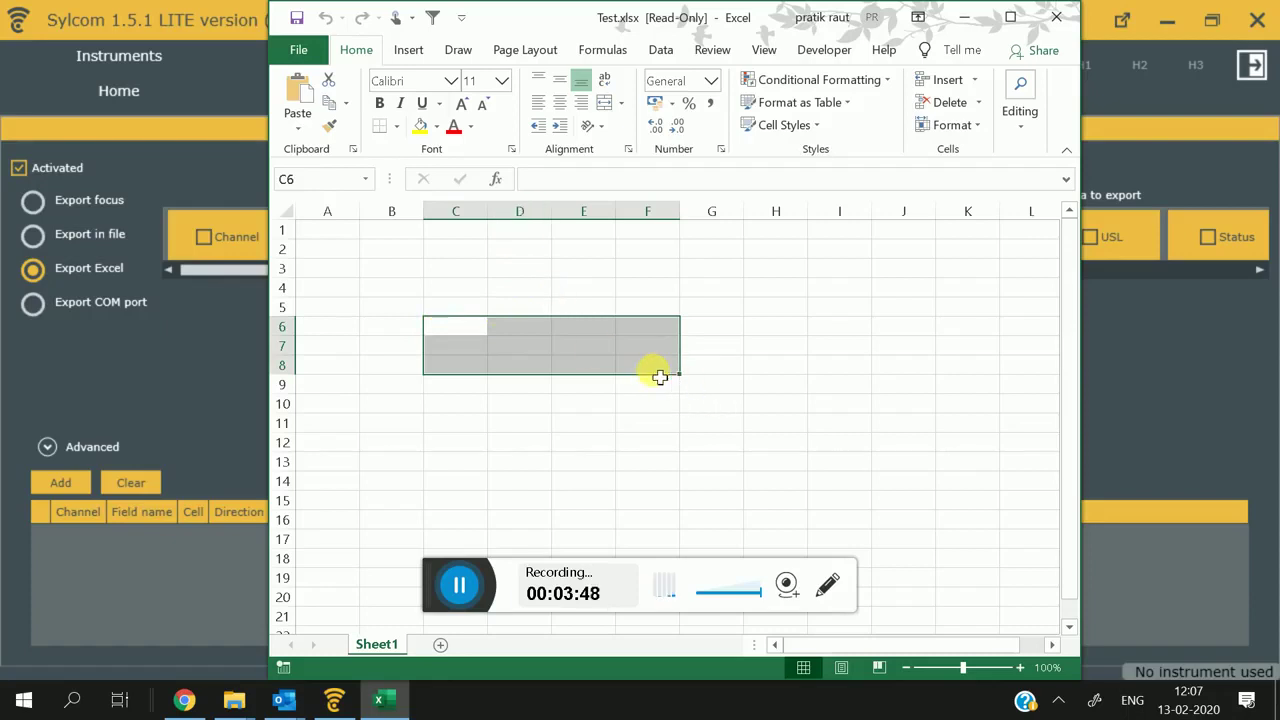
key("alt+Tab")
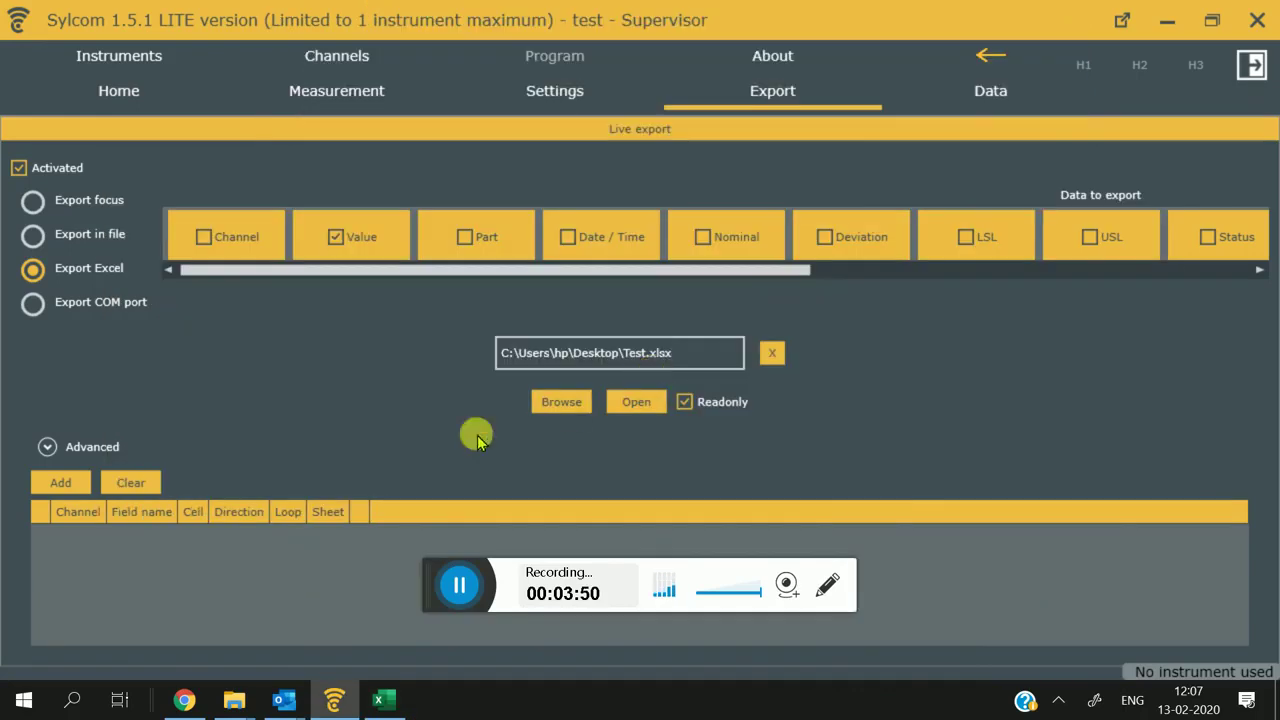
Step: Add a new export mapping row and show a Channel 1 reading display in the live view
left_click(40, 482)
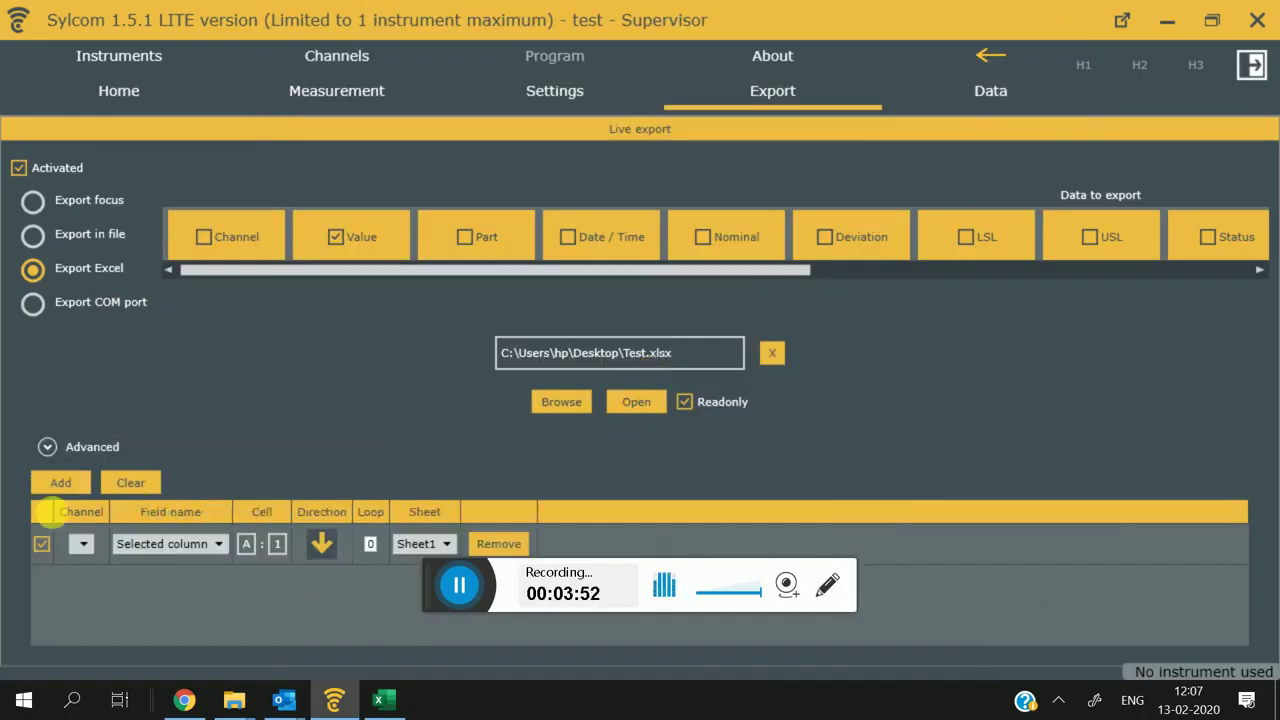
left_click(84, 545)
left_click(84, 548)
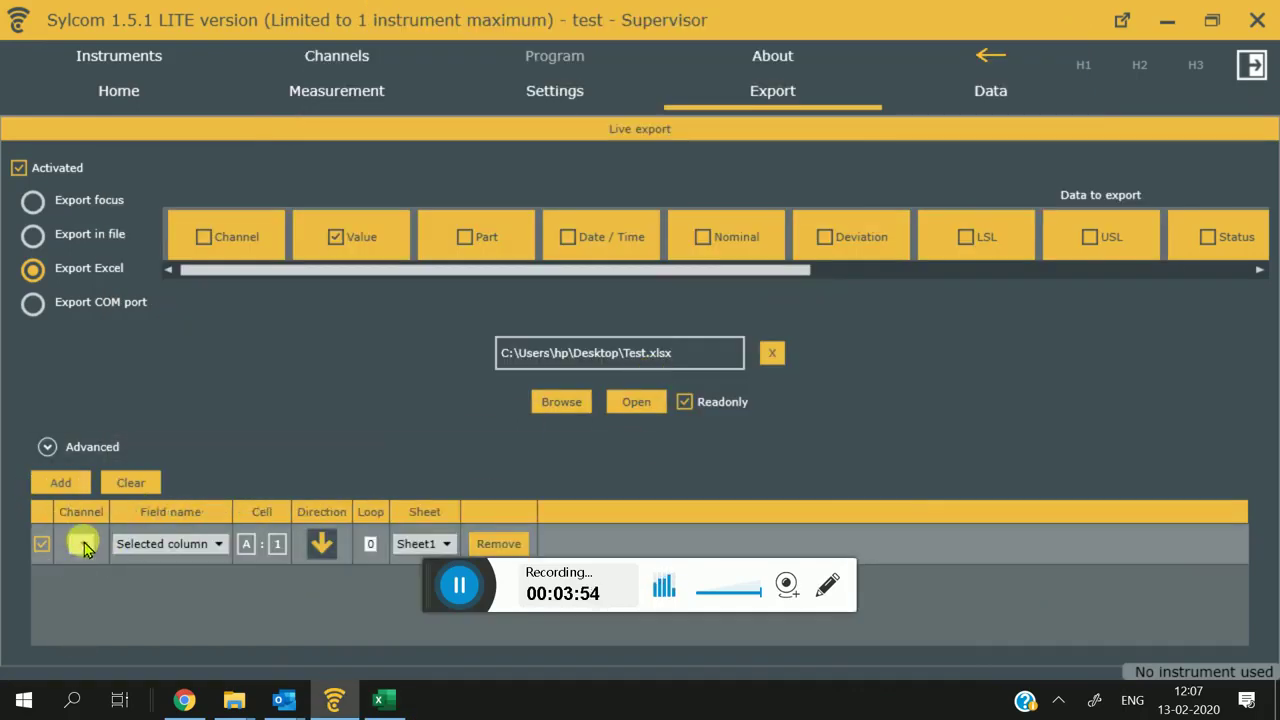
left_click(312, 92)
left_click(234, 136)
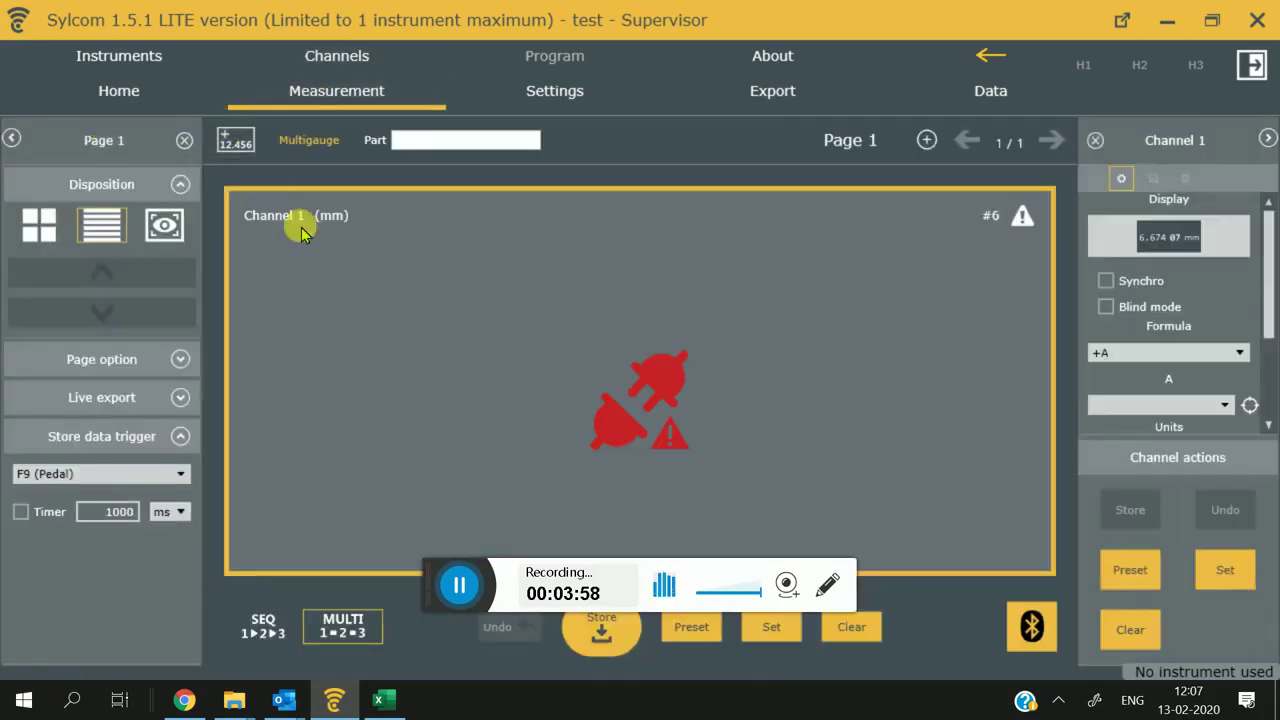
left_click(775, 88)
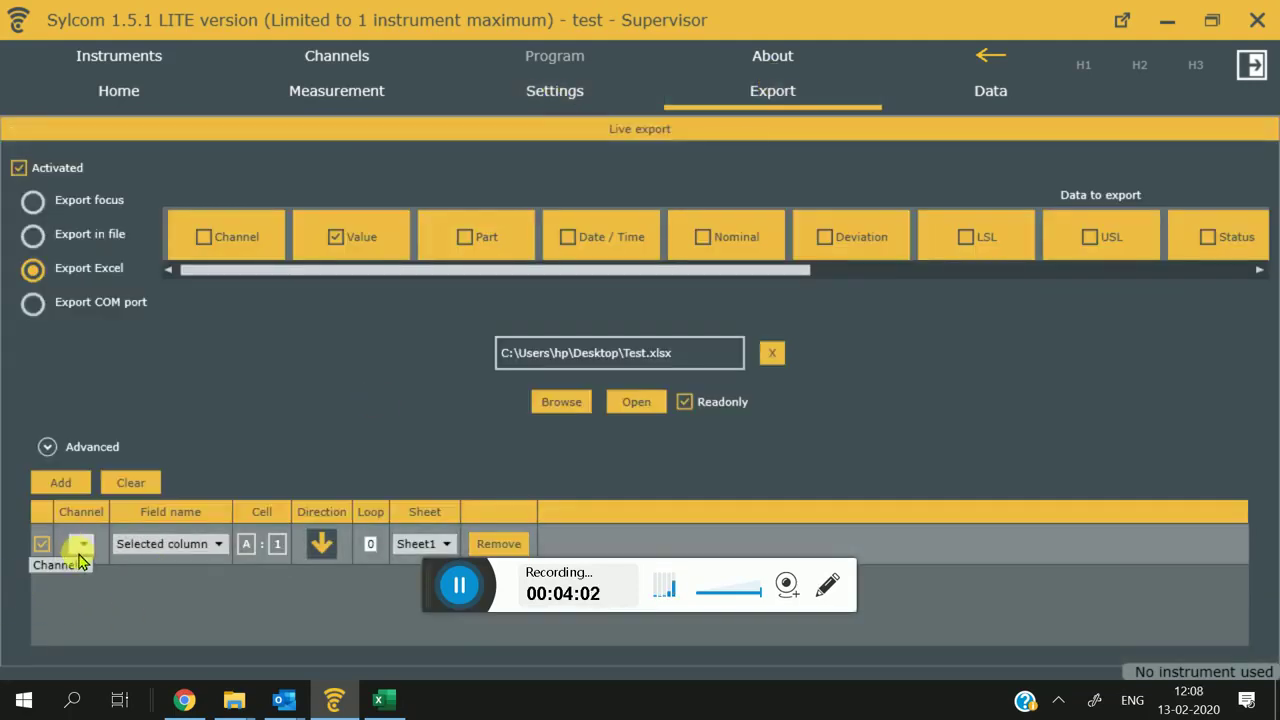
Step: Map Channel 1's Value to cell C6, filling rightward, with Loop 4 on Sheet1
left_click(81, 546)
left_click(80, 564)
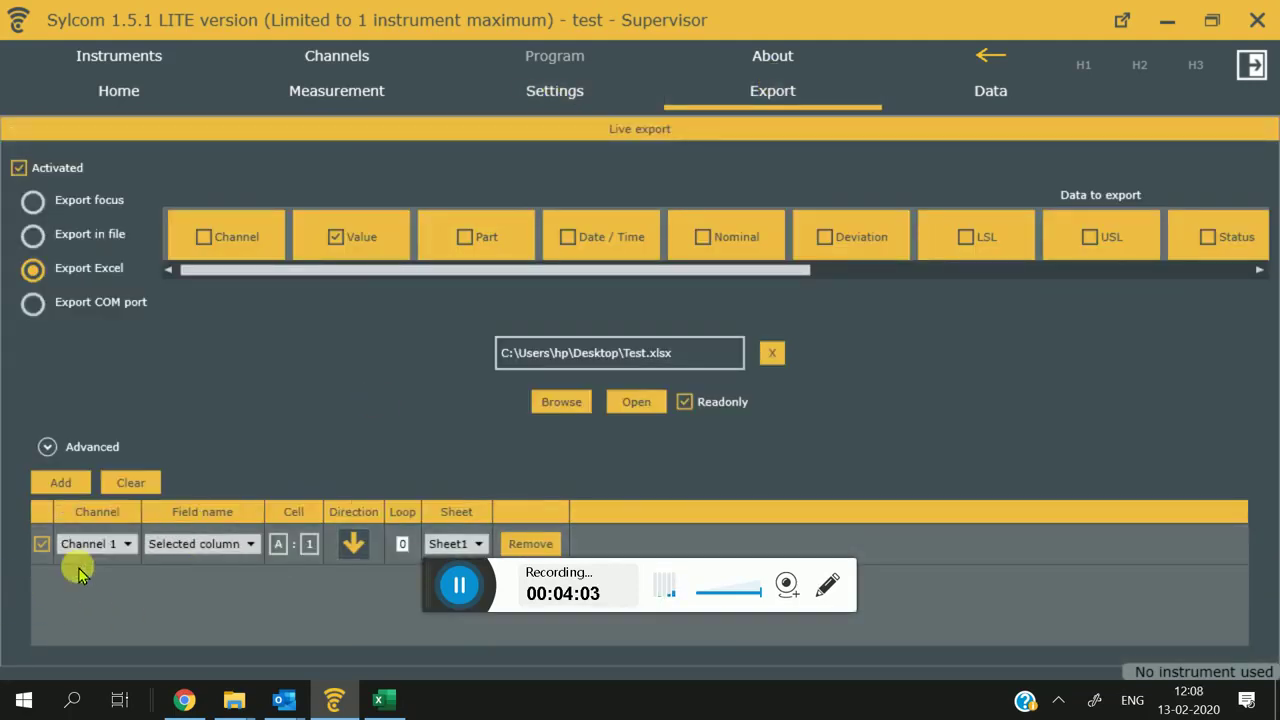
left_click(210, 552)
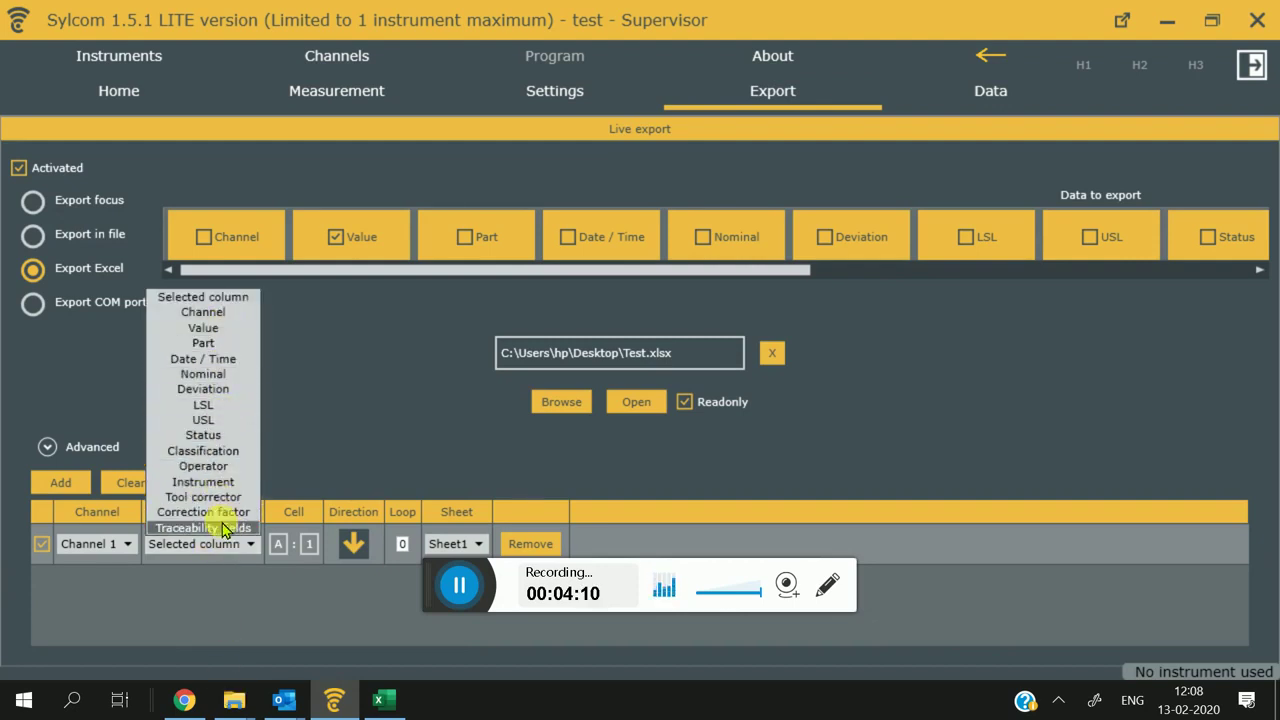
left_click(229, 328)
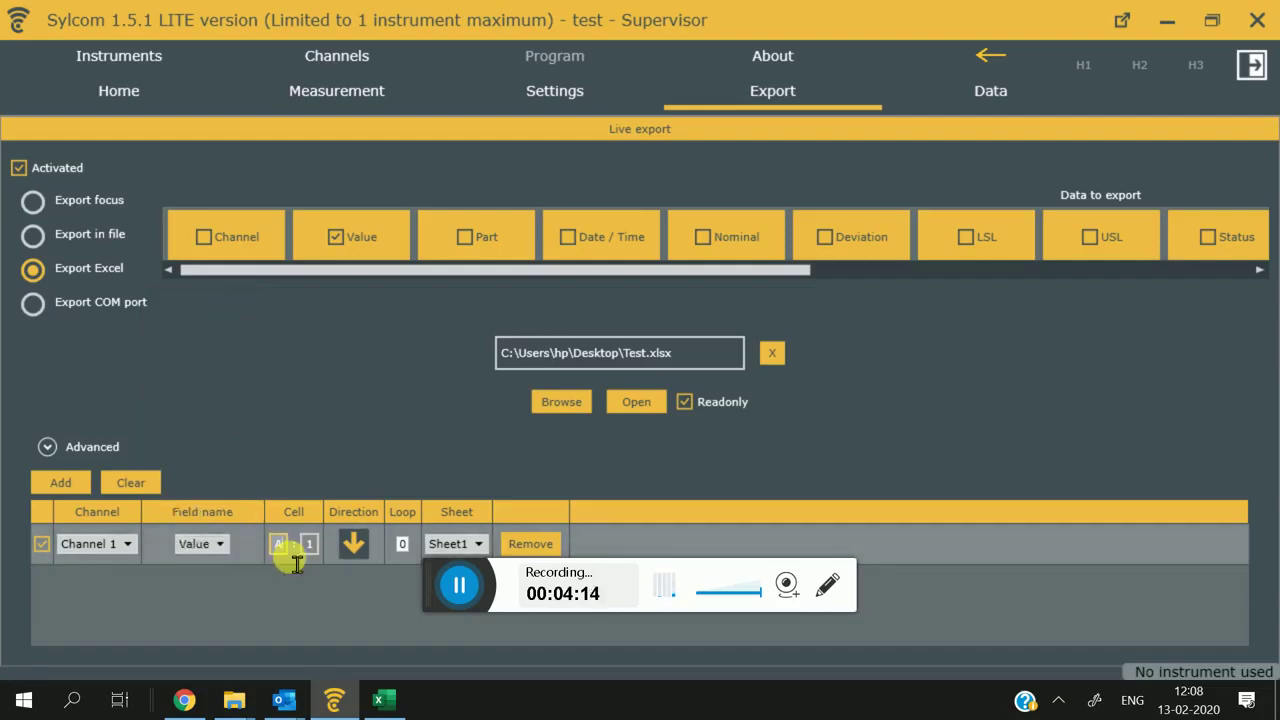
double_click(272, 546)
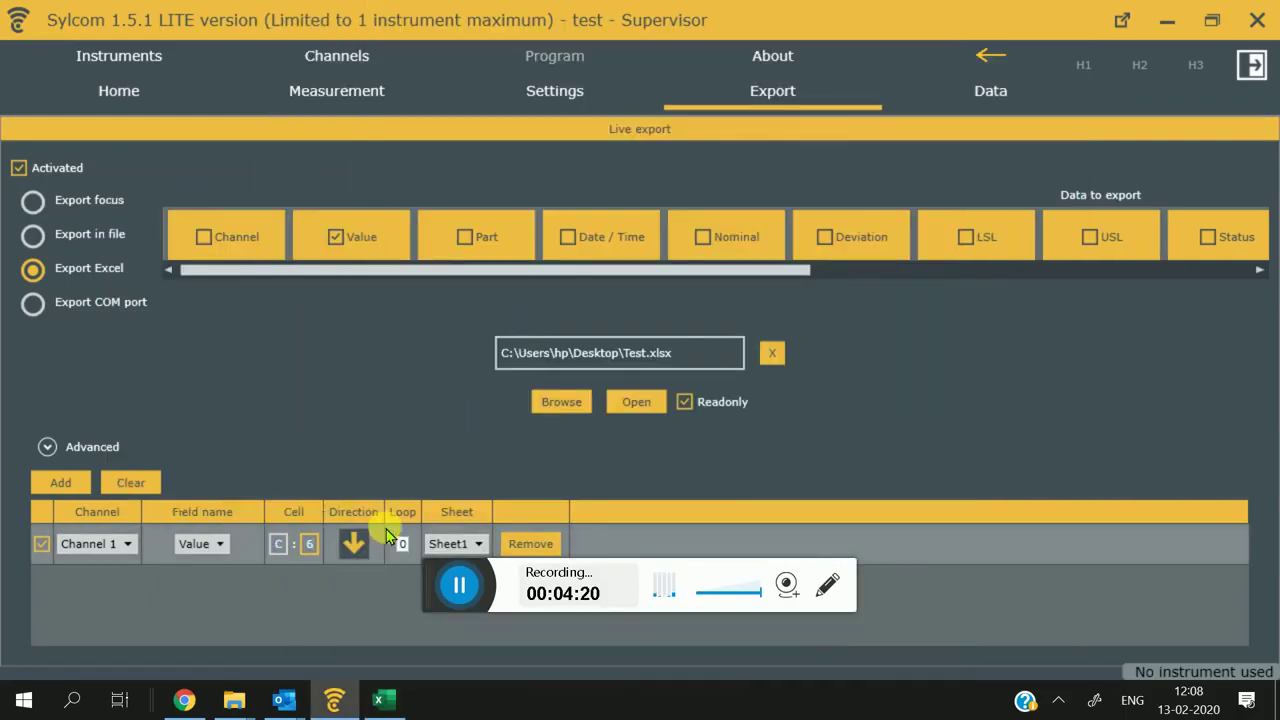
left_click(353, 543)
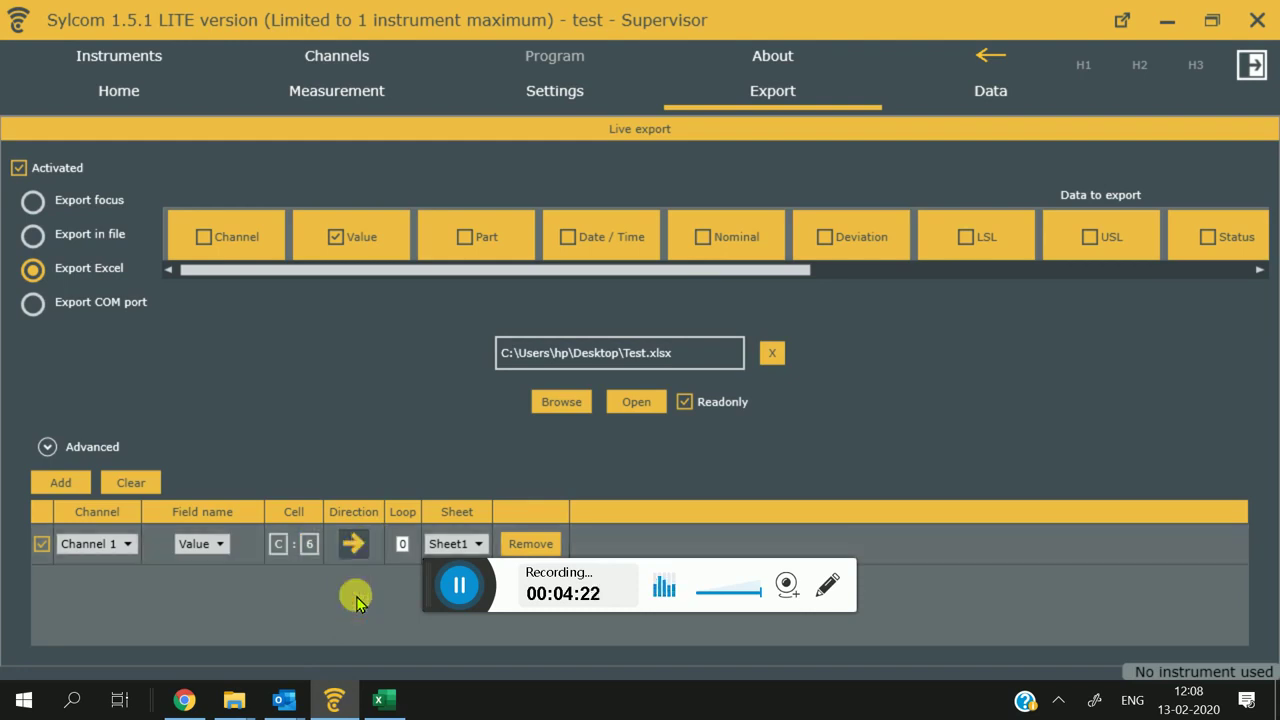
double_click(403, 544)
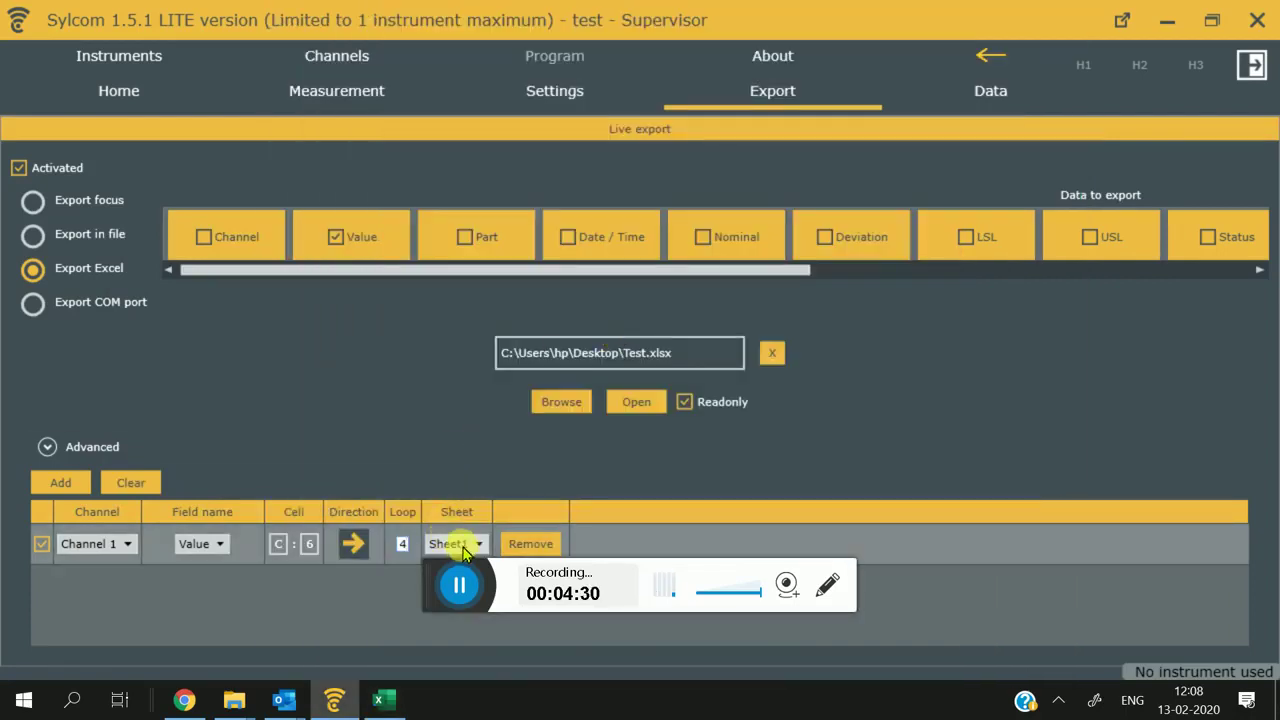
left_click(463, 553)
left_click(447, 562)
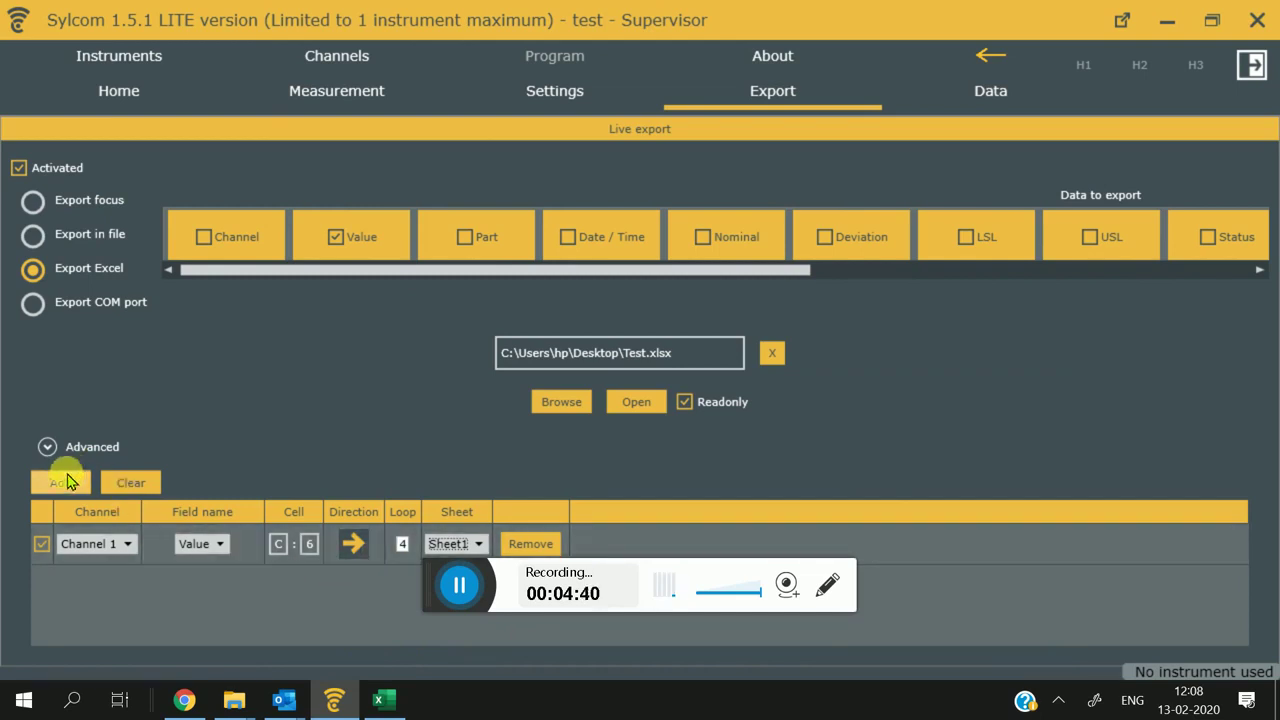
Step: In advanced batch options, stop after 3 batches and save and reopen the template
left_click(47, 447)
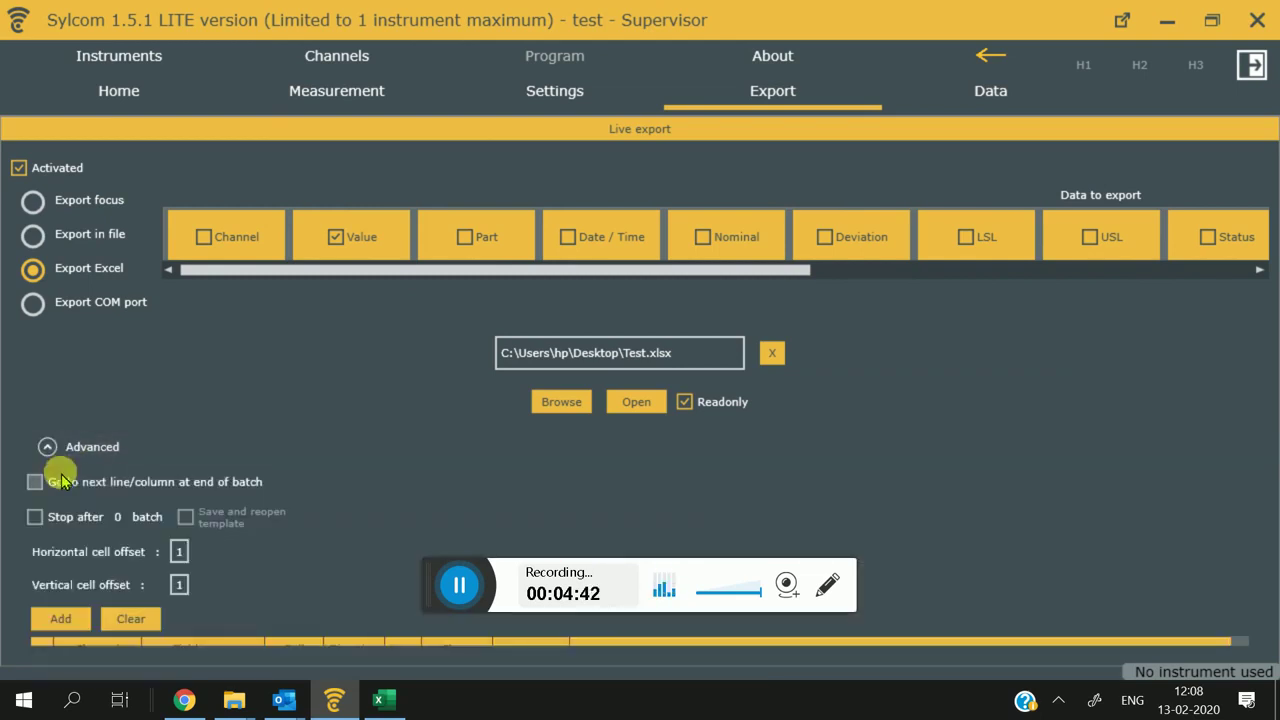
left_click(62, 516)
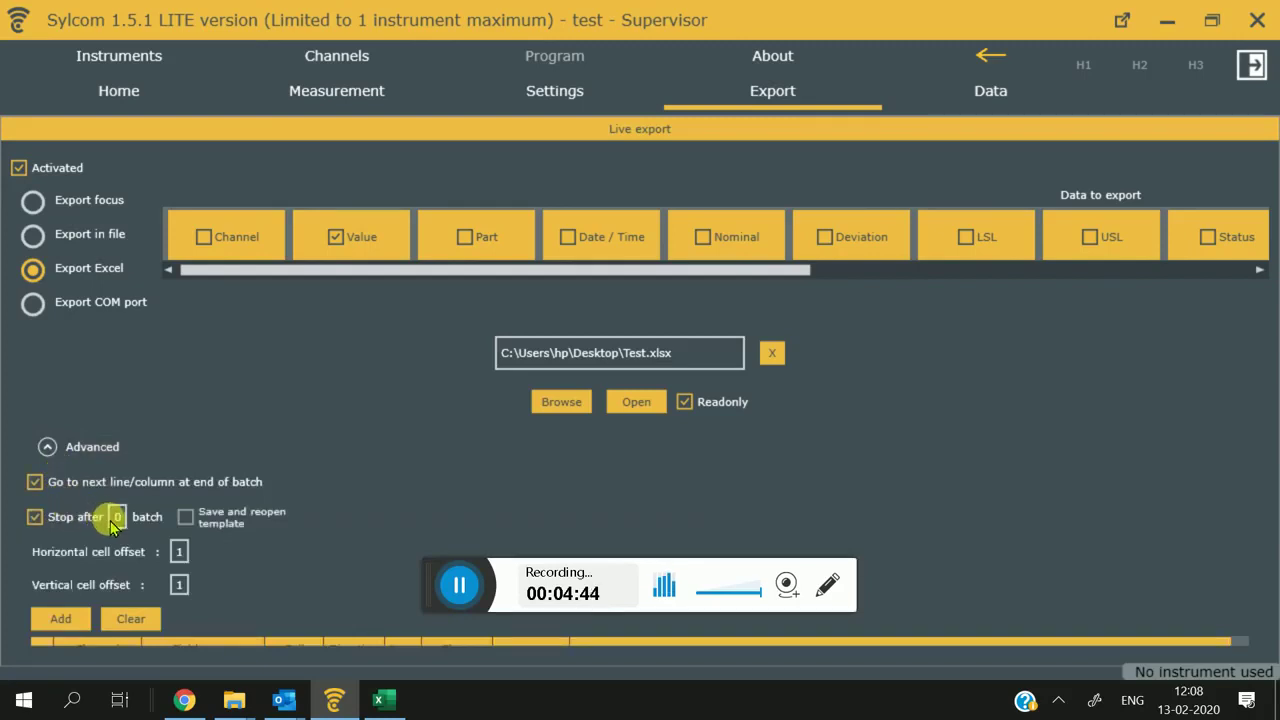
left_click(116, 516)
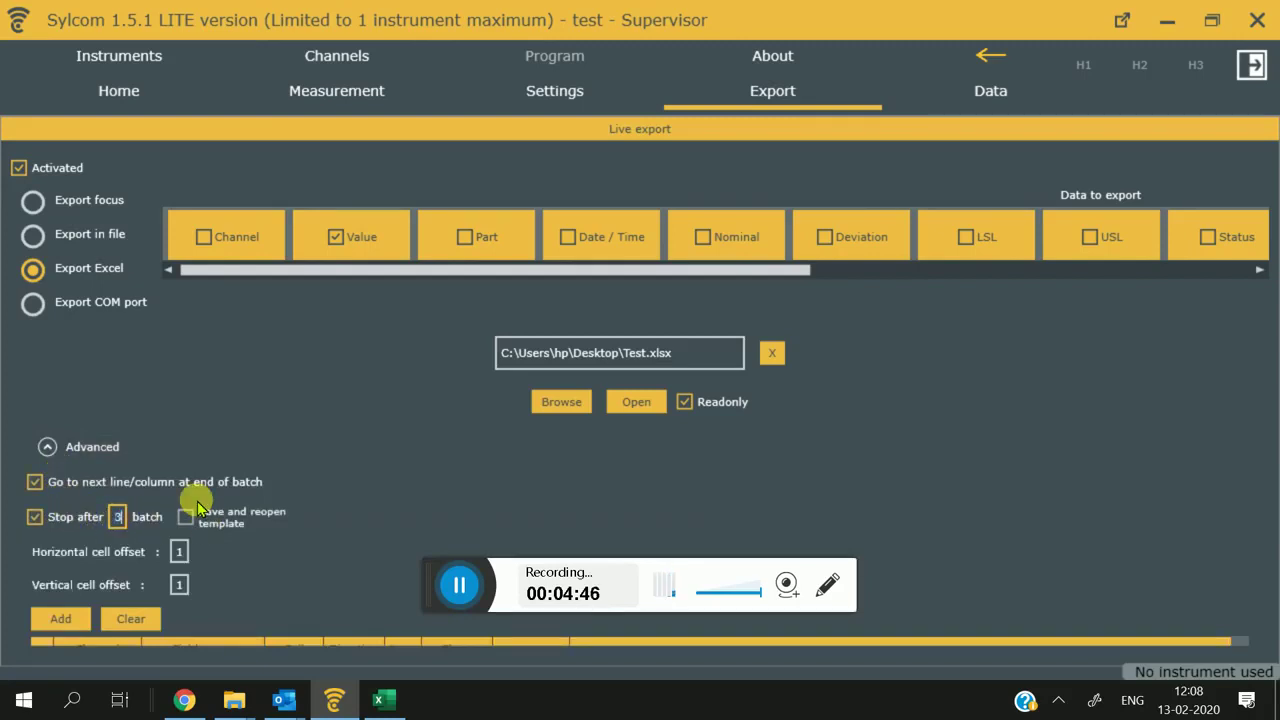
type("3")
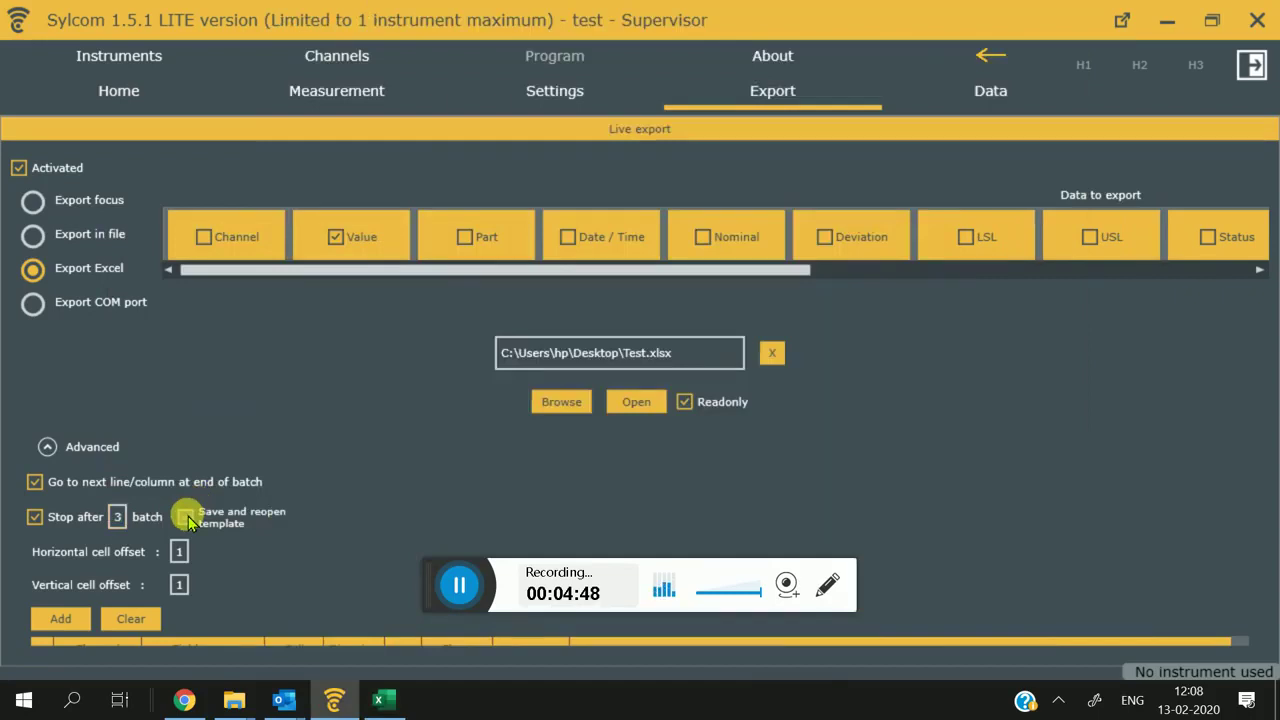
left_click(186, 517)
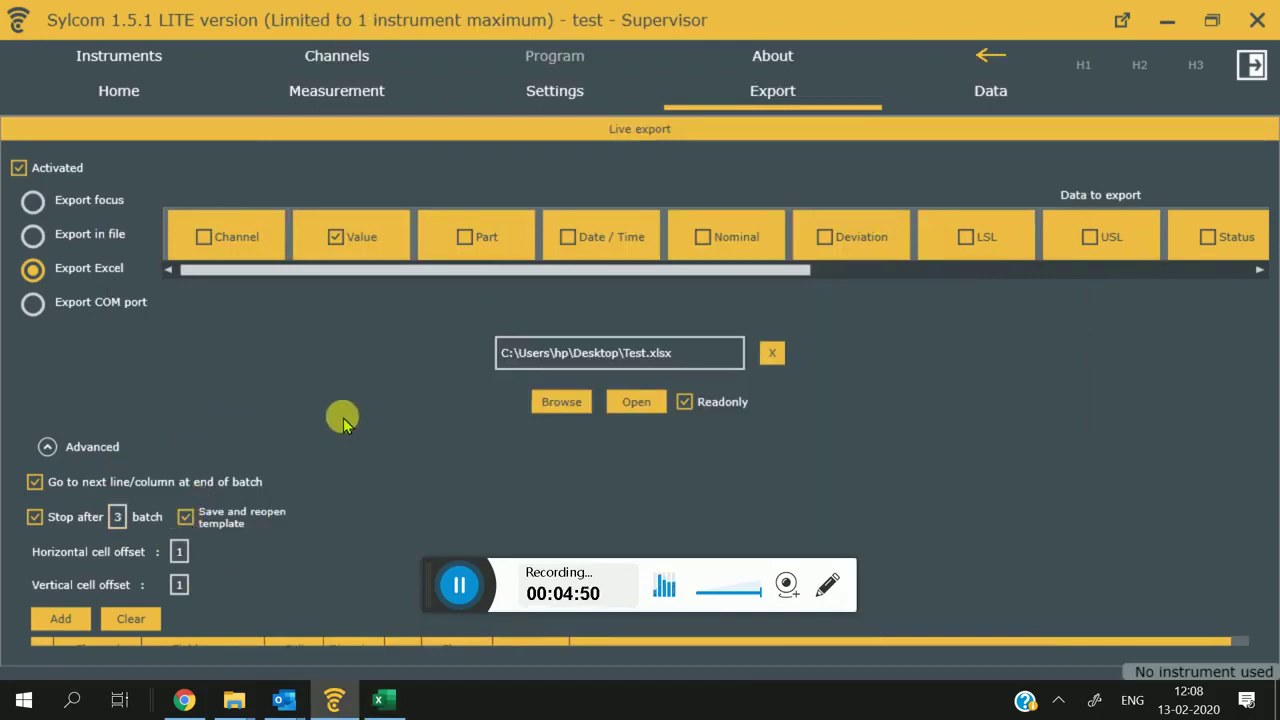
Step: Navigate to the Instruments Bluetooth page showing the COM3 dongle
left_click(143, 99)
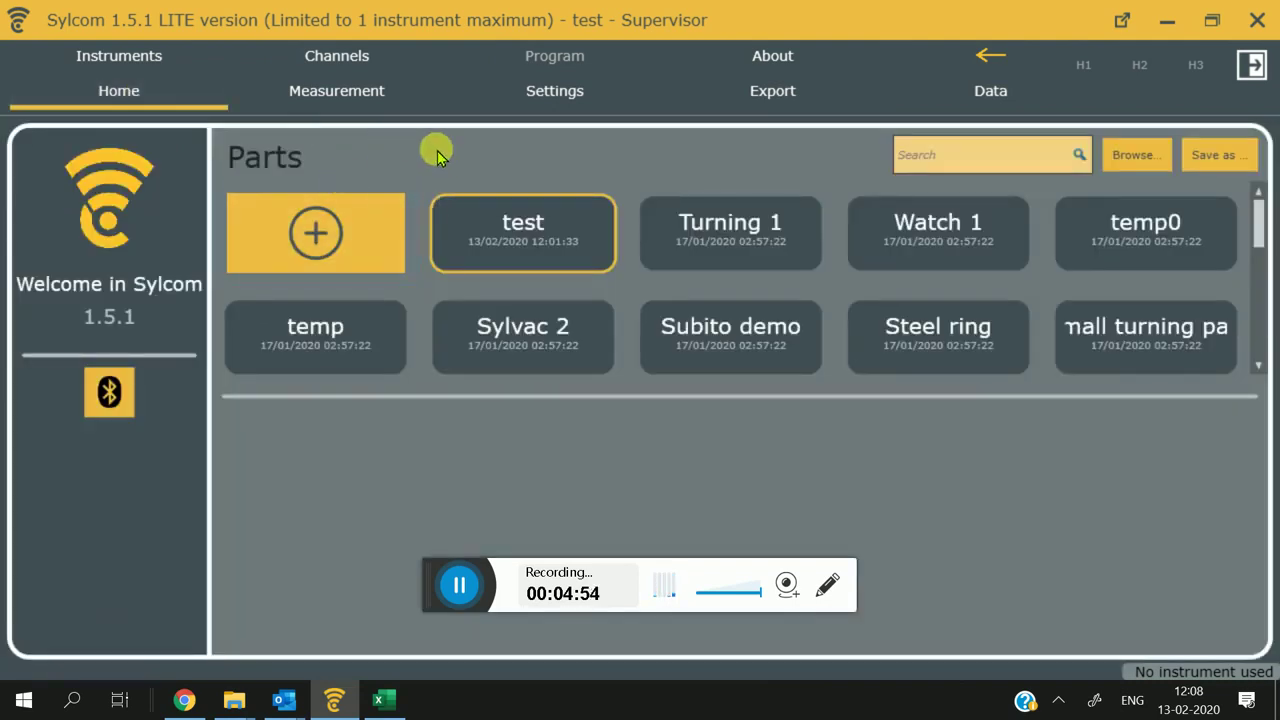
left_click(336, 66)
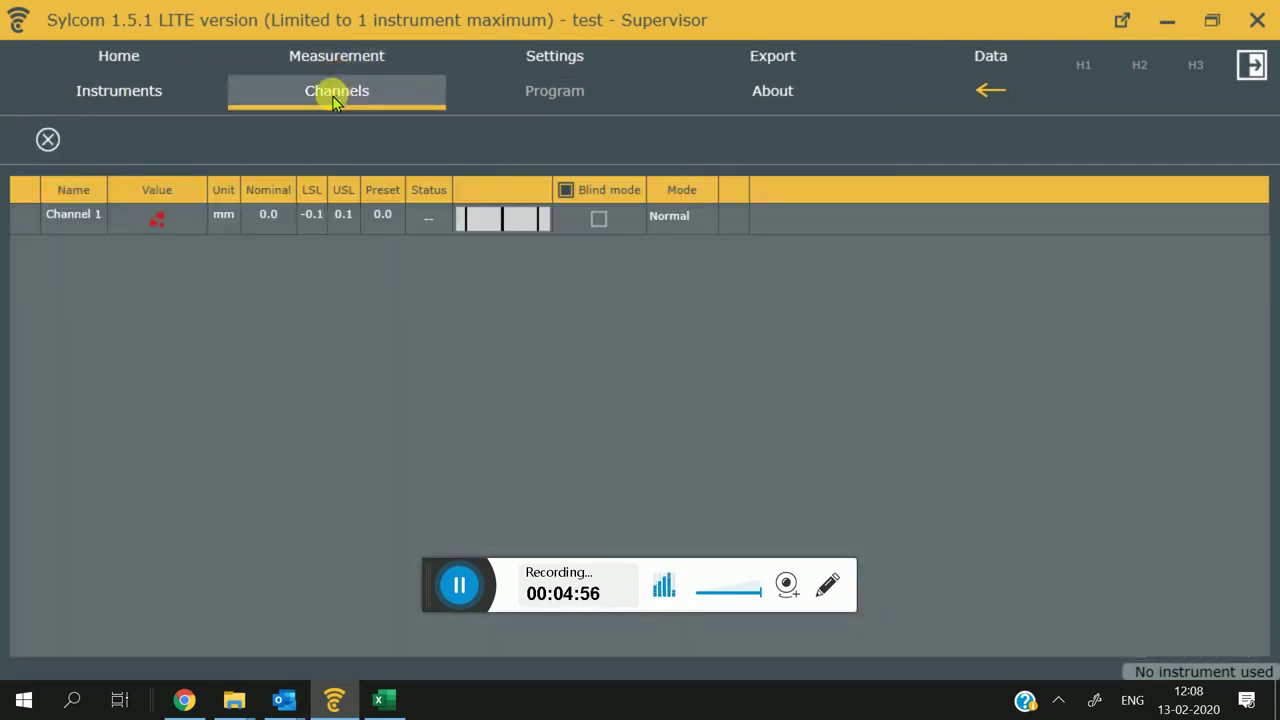
left_click(113, 93)
left_click(119, 58)
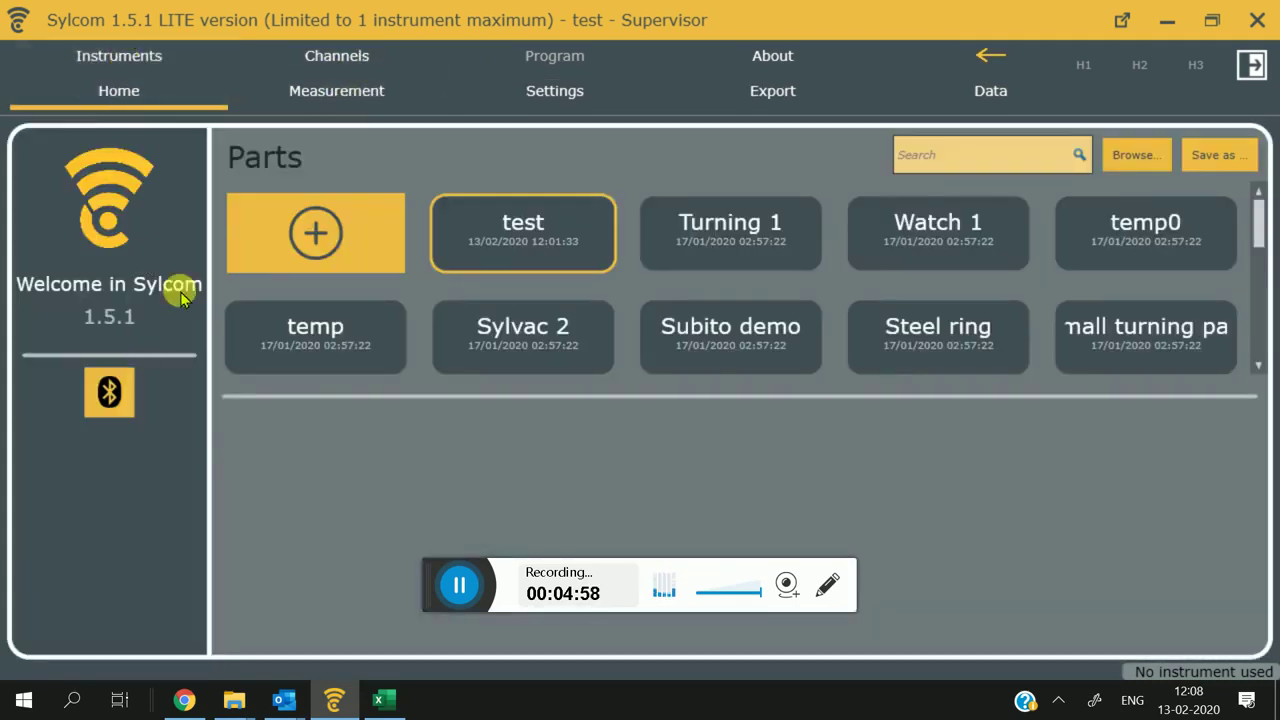
left_click(95, 52)
left_click(57, 211)
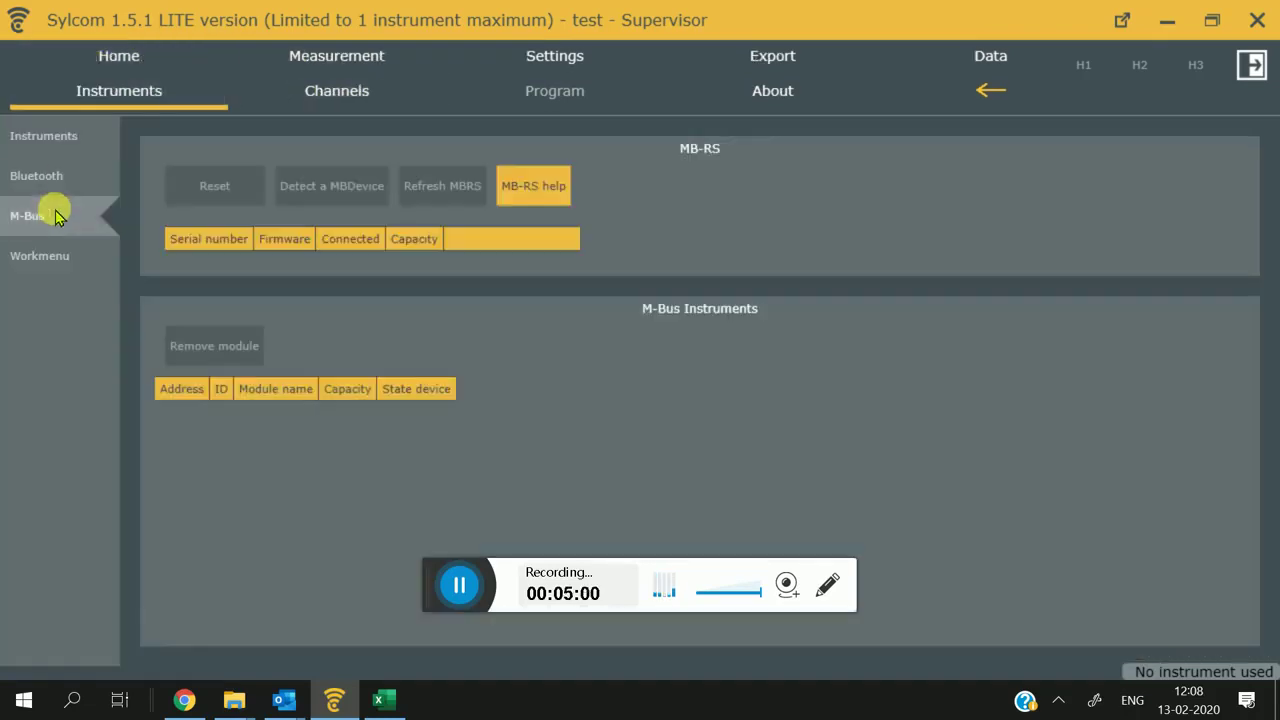
left_click(57, 190)
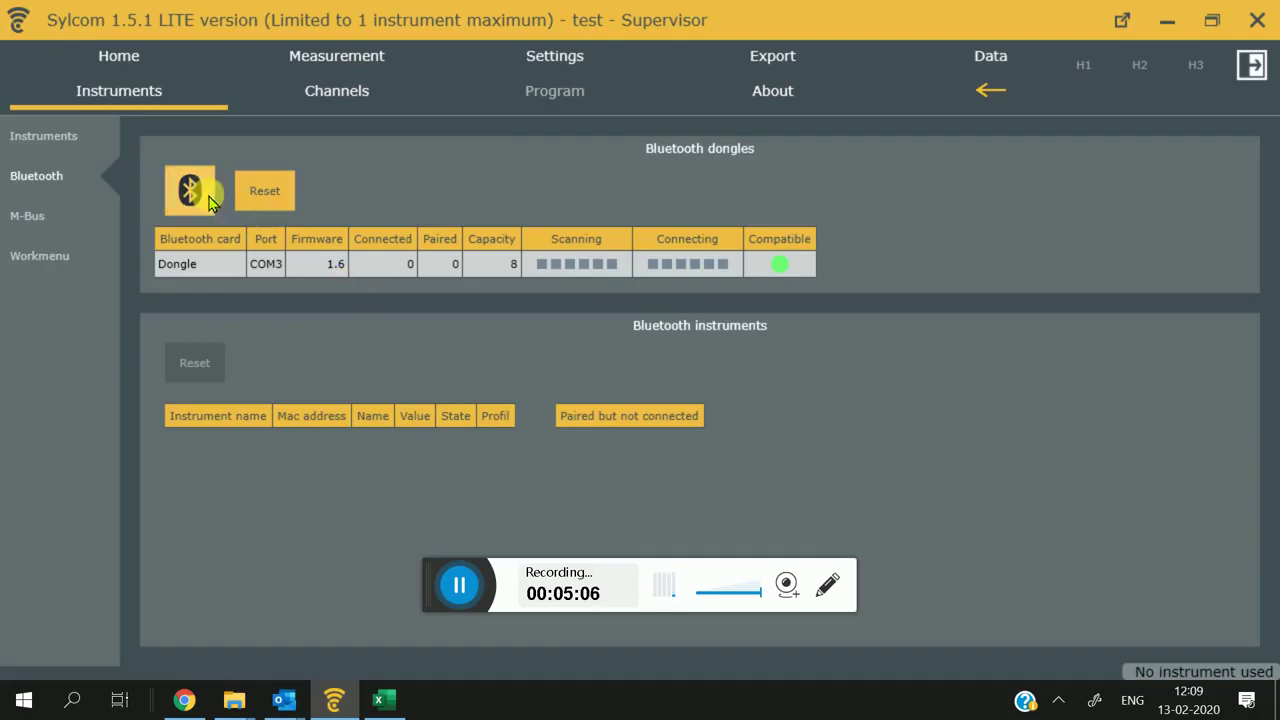
Step: Fully reset the Bluetooth dongle from the discovery window's advanced options
left_click(204, 190)
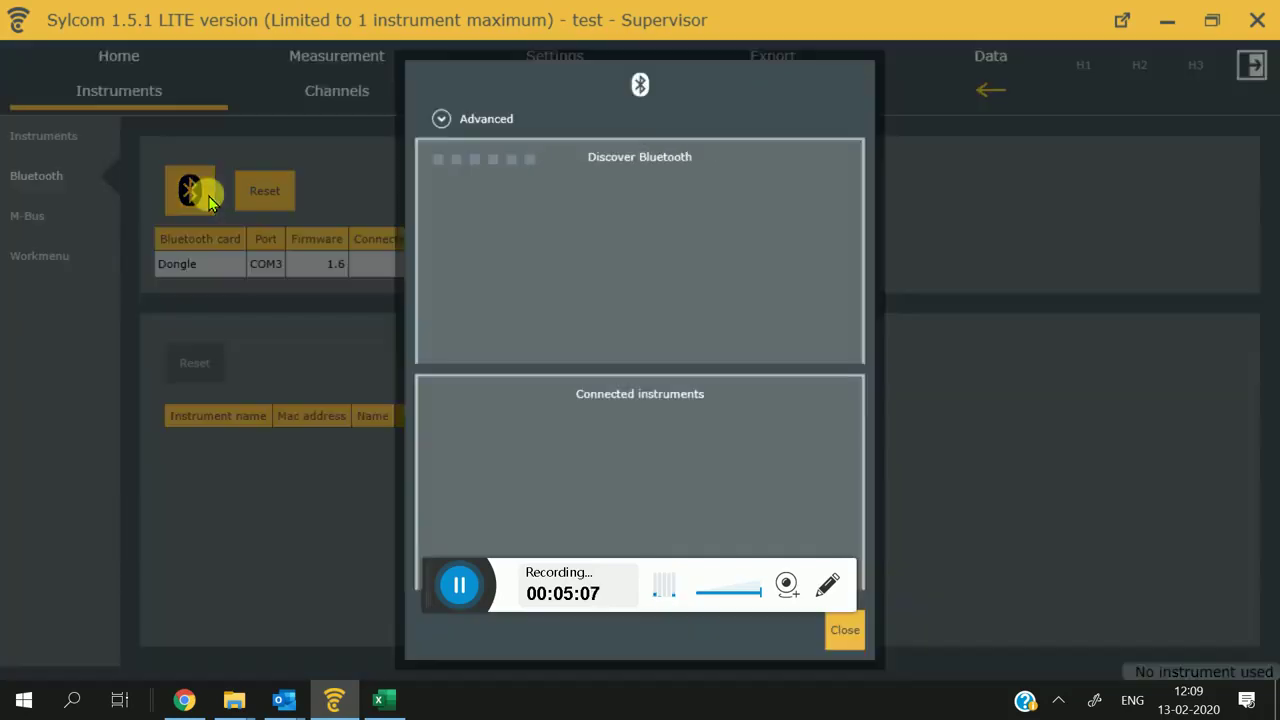
left_click(480, 114)
left_click(784, 162)
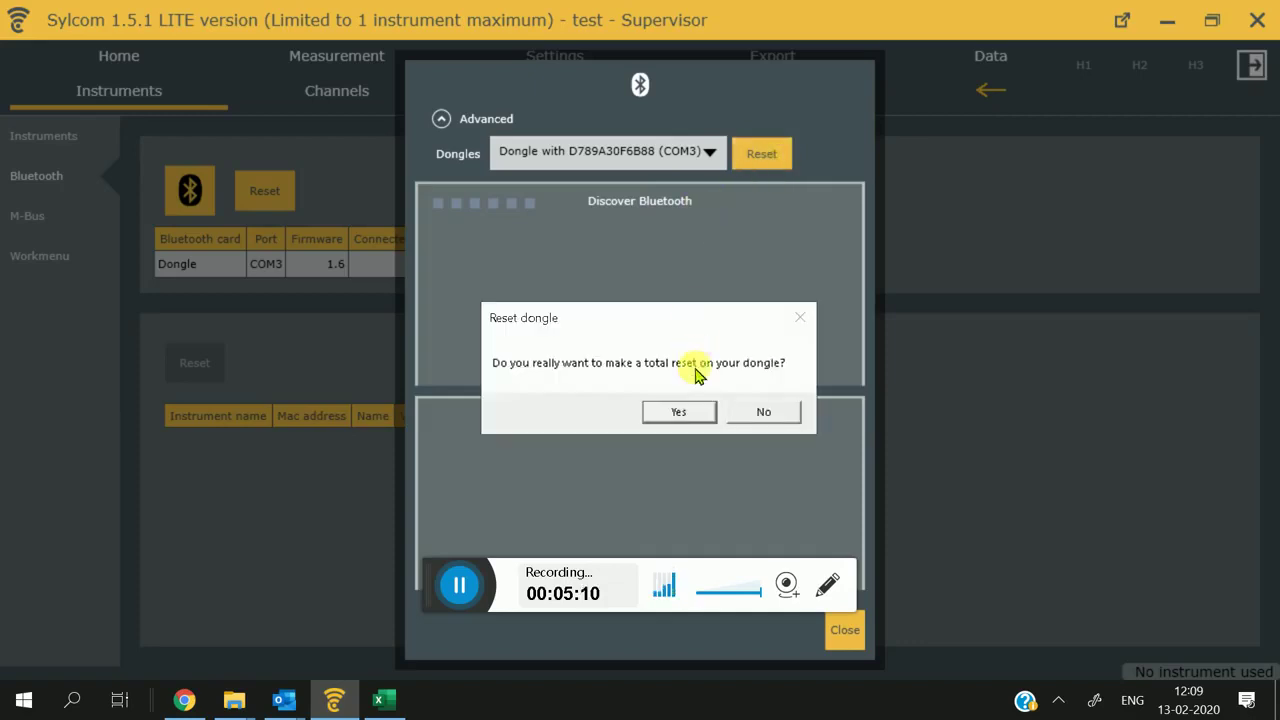
left_click(682, 411)
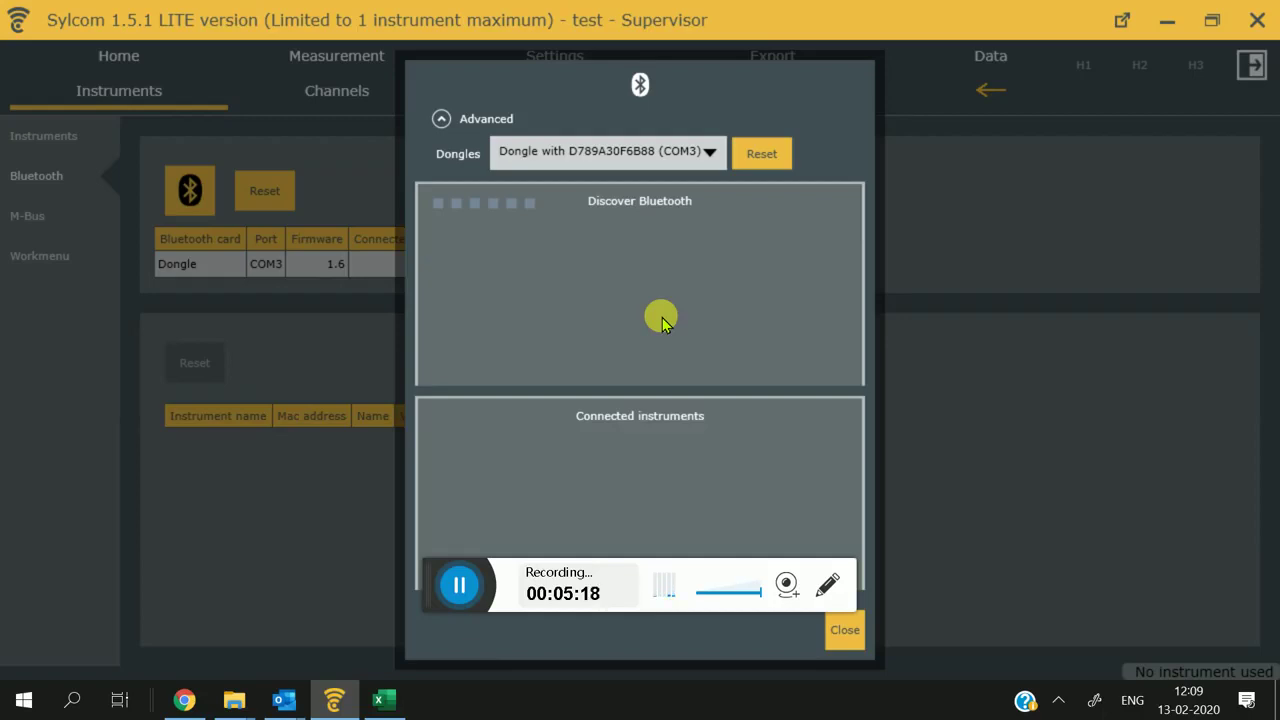
Step: Connect the discovered SY295 instrument and close the discovery window
left_click(1062, 699)
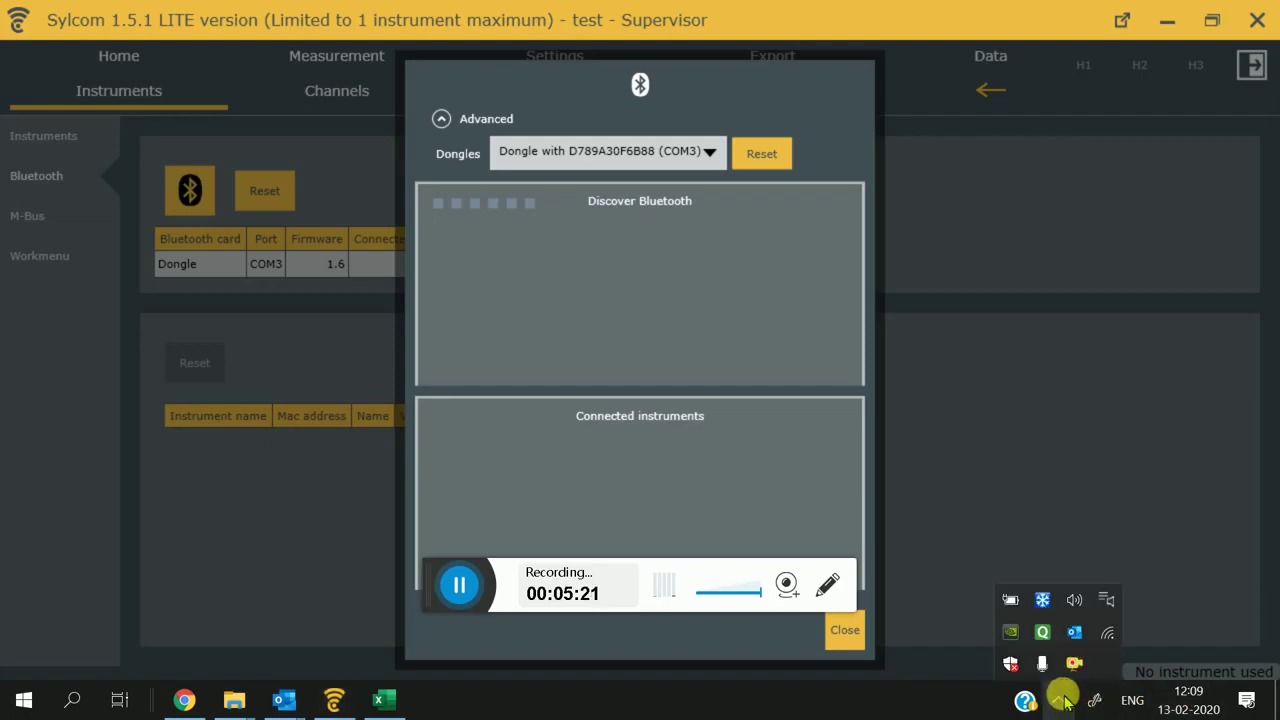
left_click(586, 357)
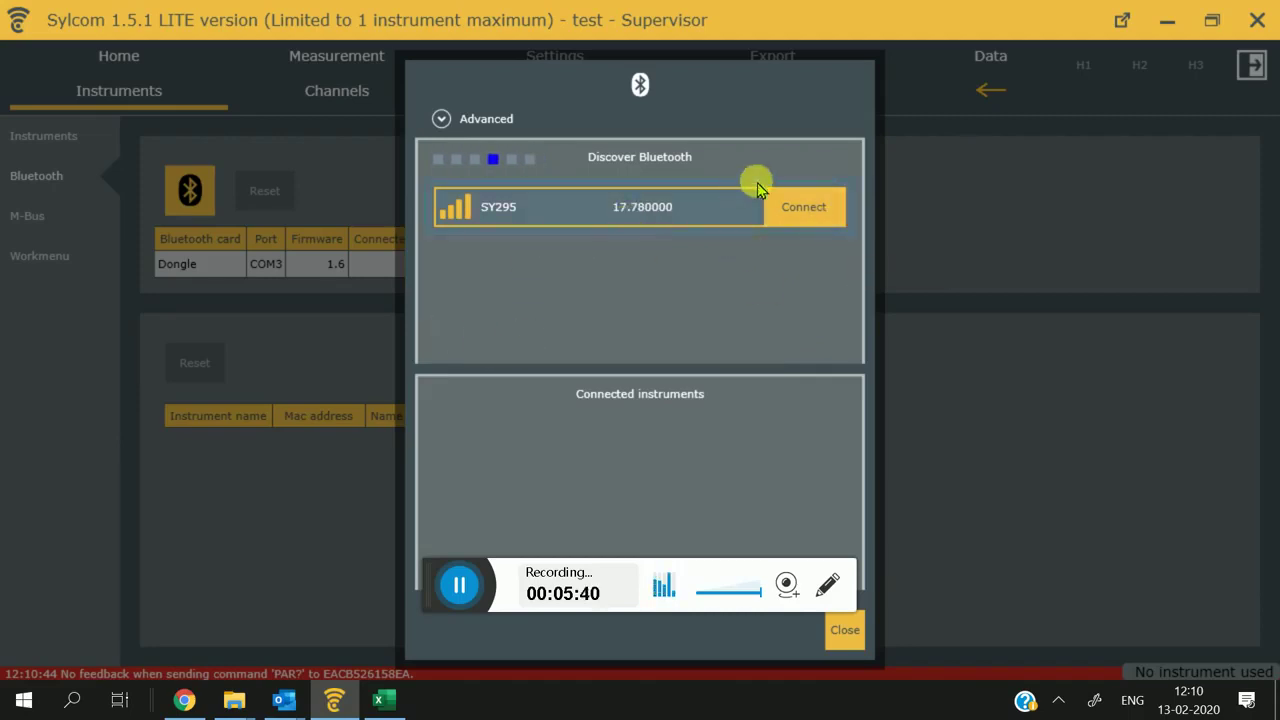
left_click(785, 214)
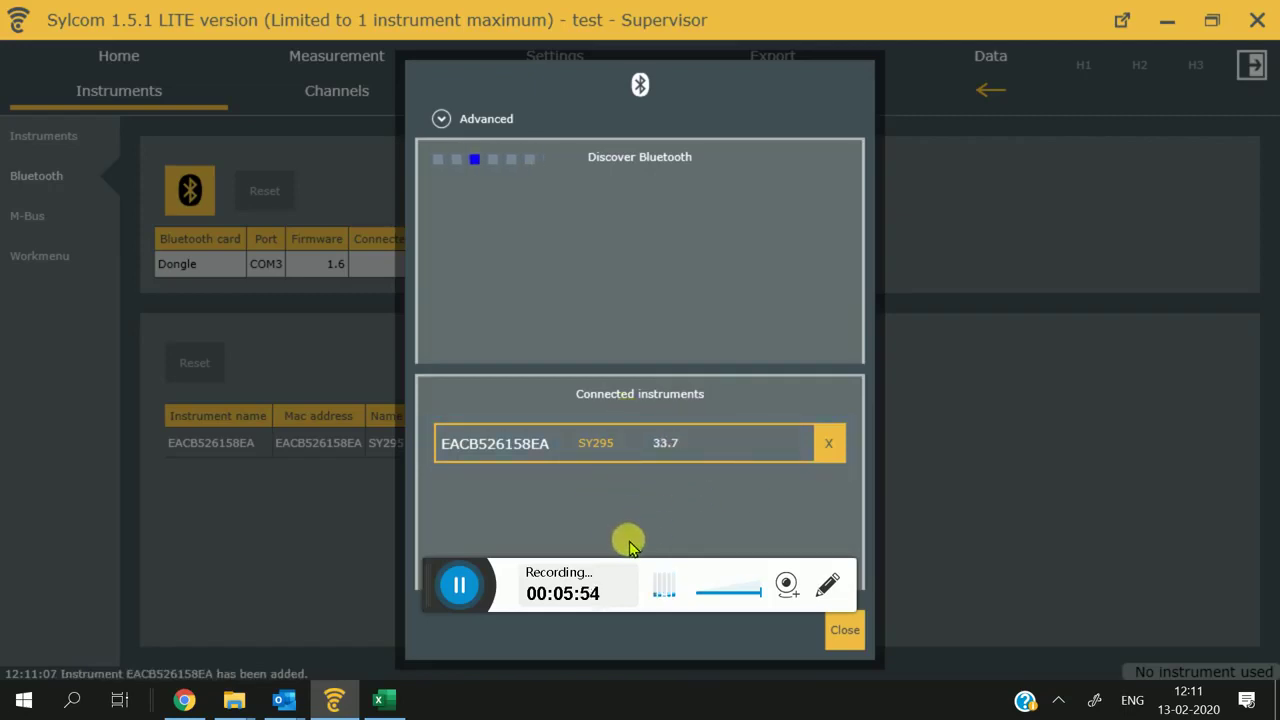
left_click(845, 632)
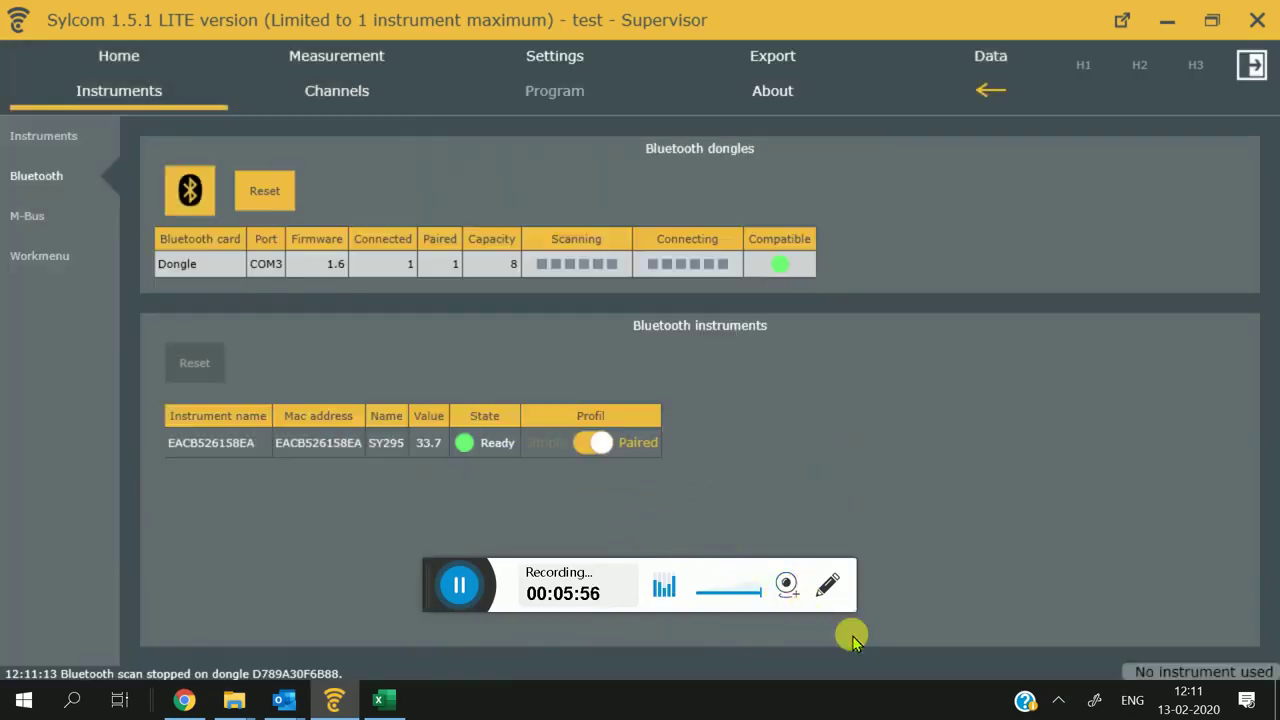
Step: Rename Channel 1 to 'Length 10.5' with description 'measured by Calliper'
left_click(320, 57)
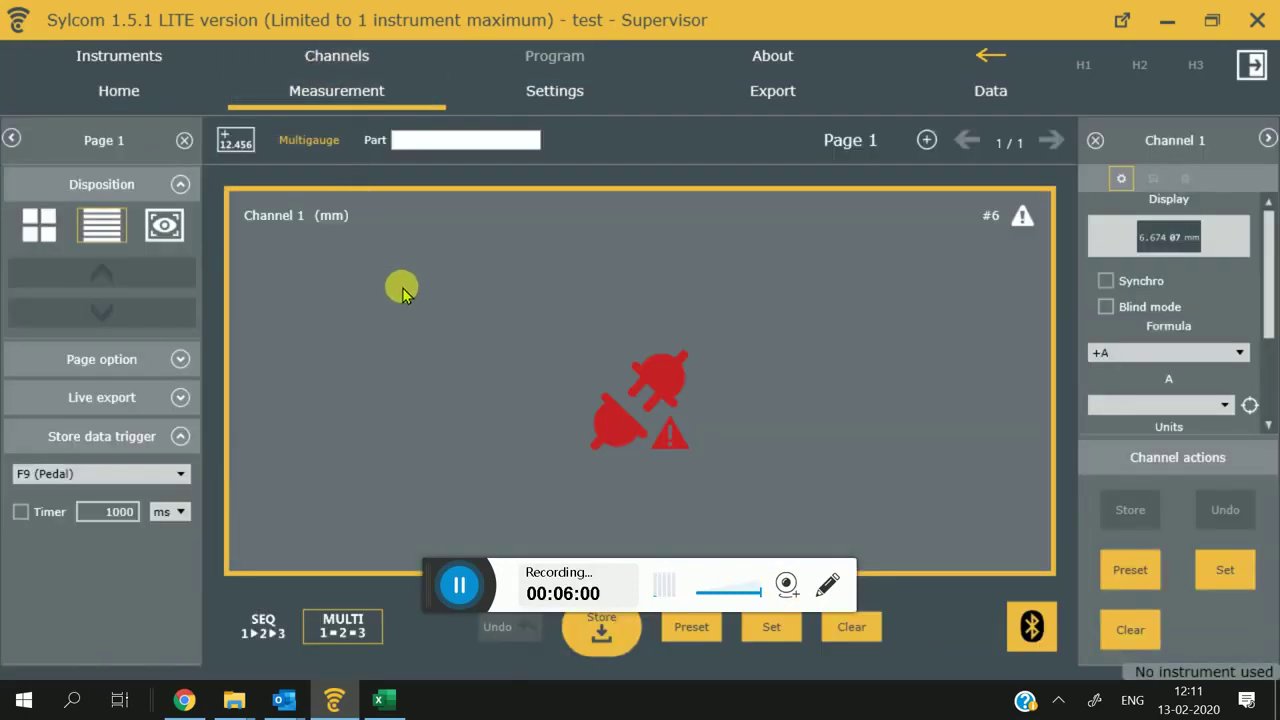
double_click(517, 390)
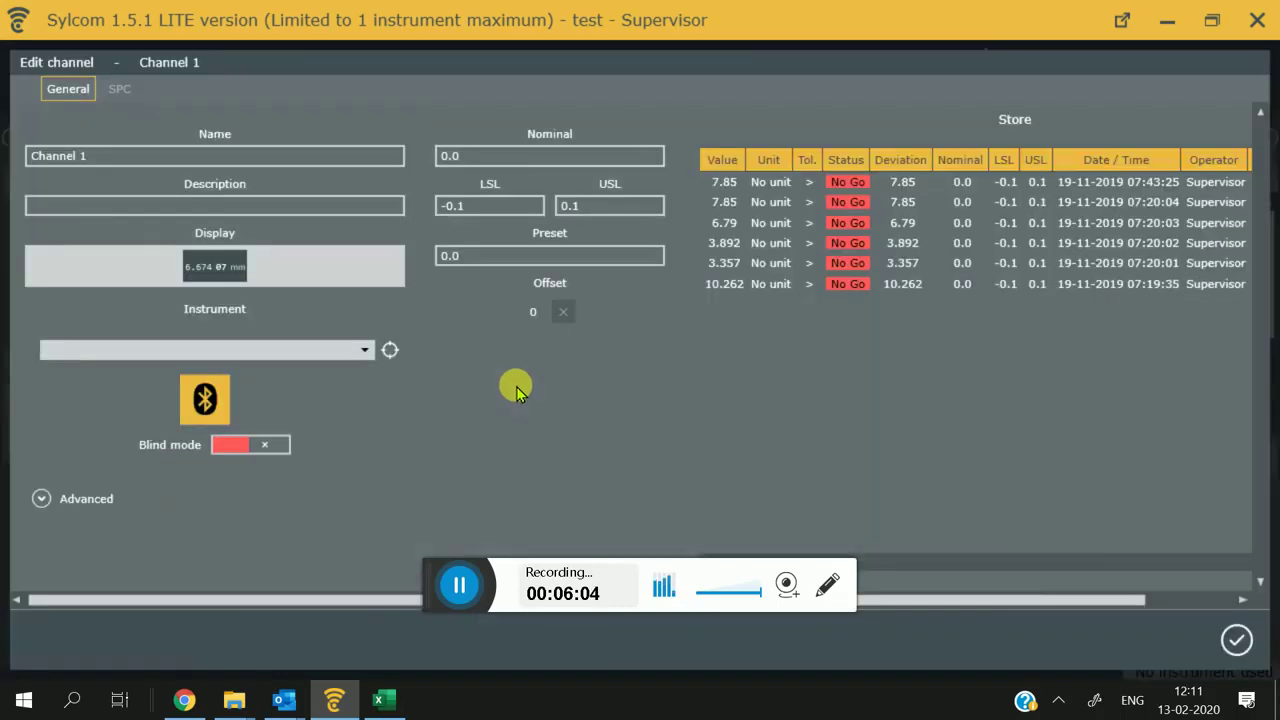
left_click(209, 152)
left_click_drag(209, 152, 4, 148)
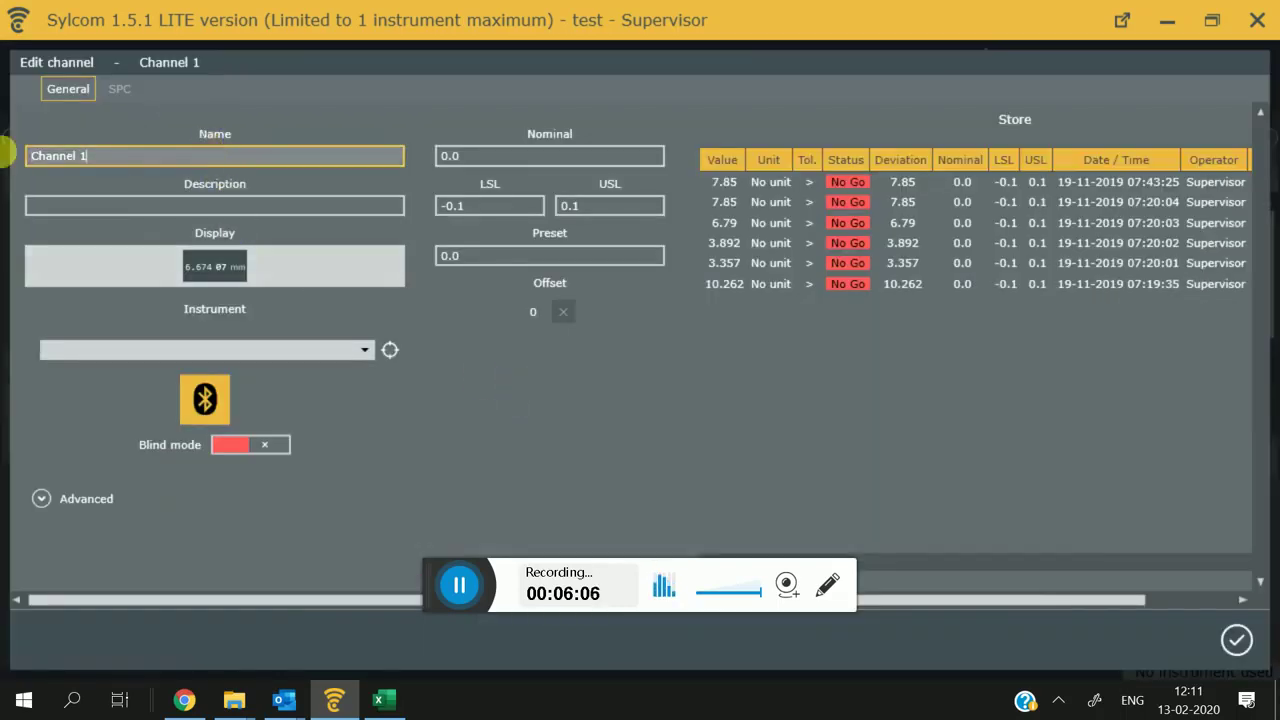
type("Leng")
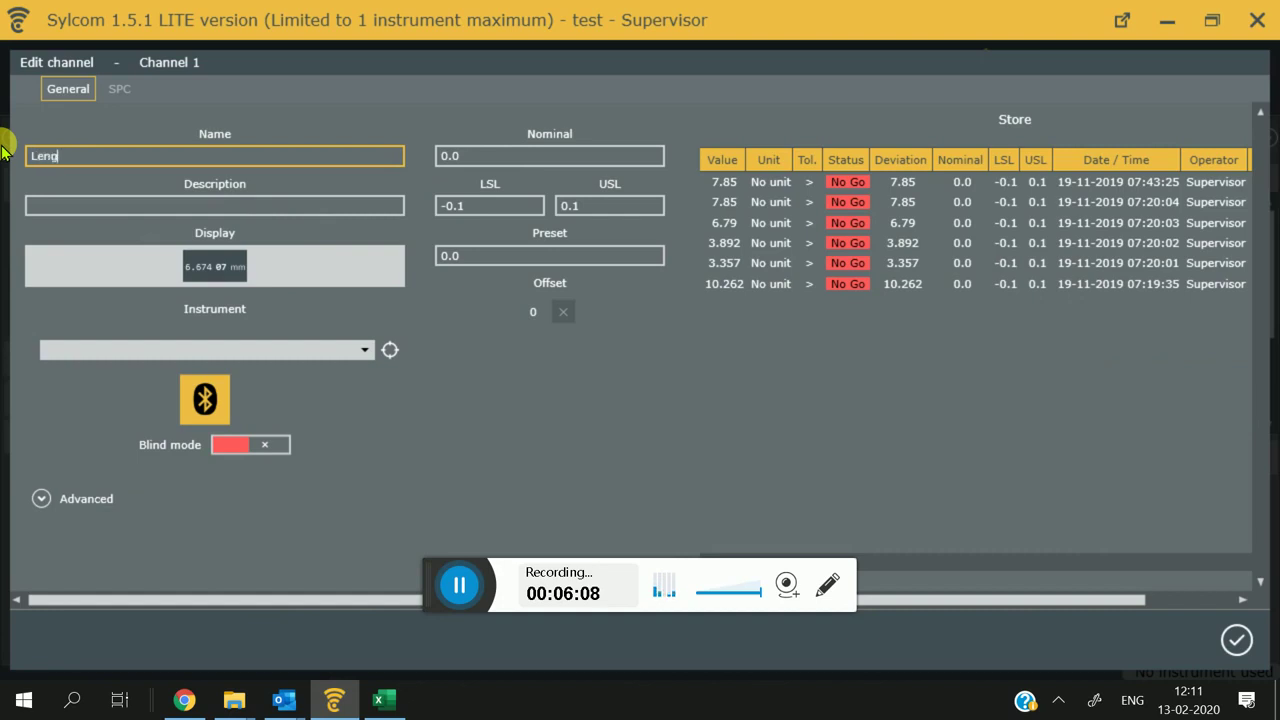
type("th 10")
key("Tab")
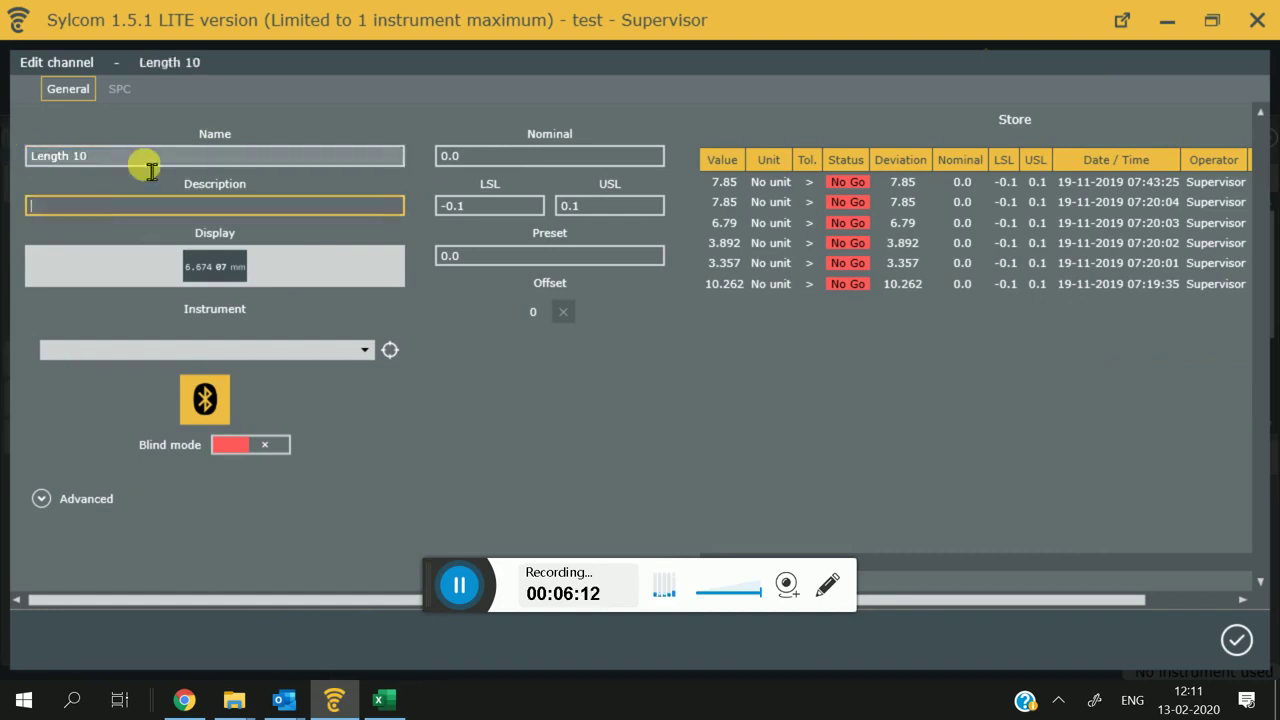
left_click(146, 160)
type(".5")
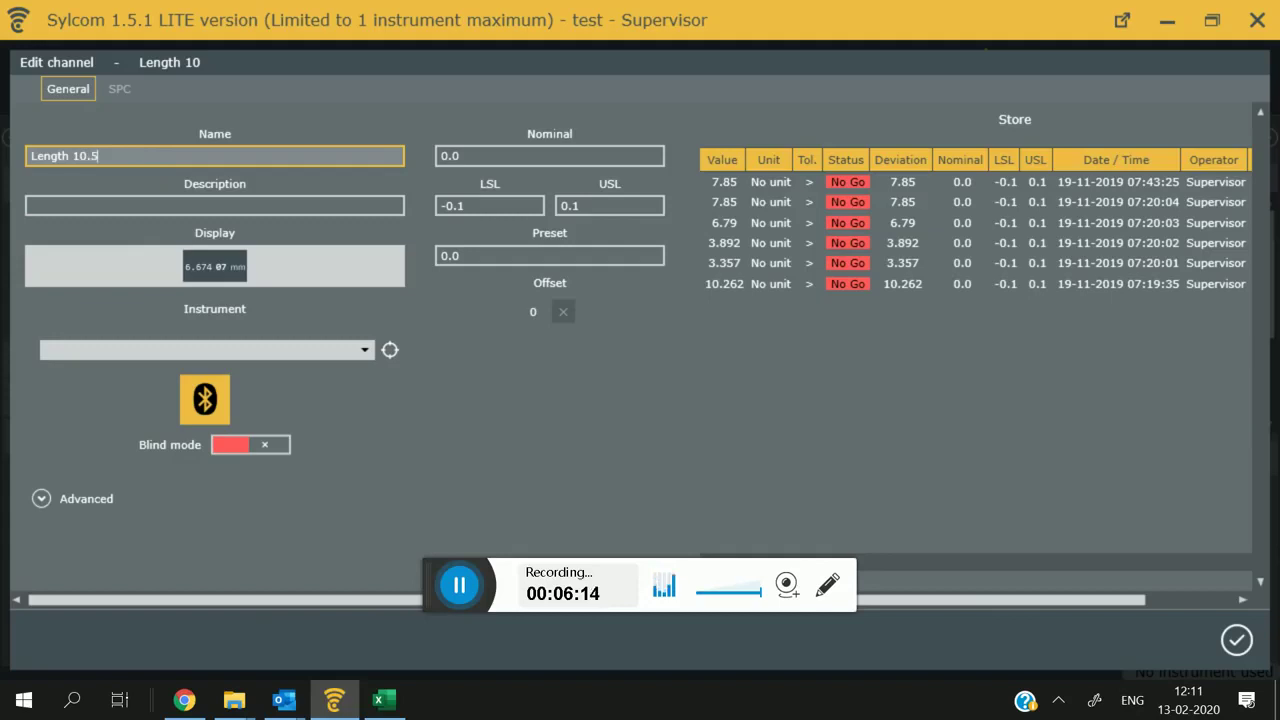
key("Tab")
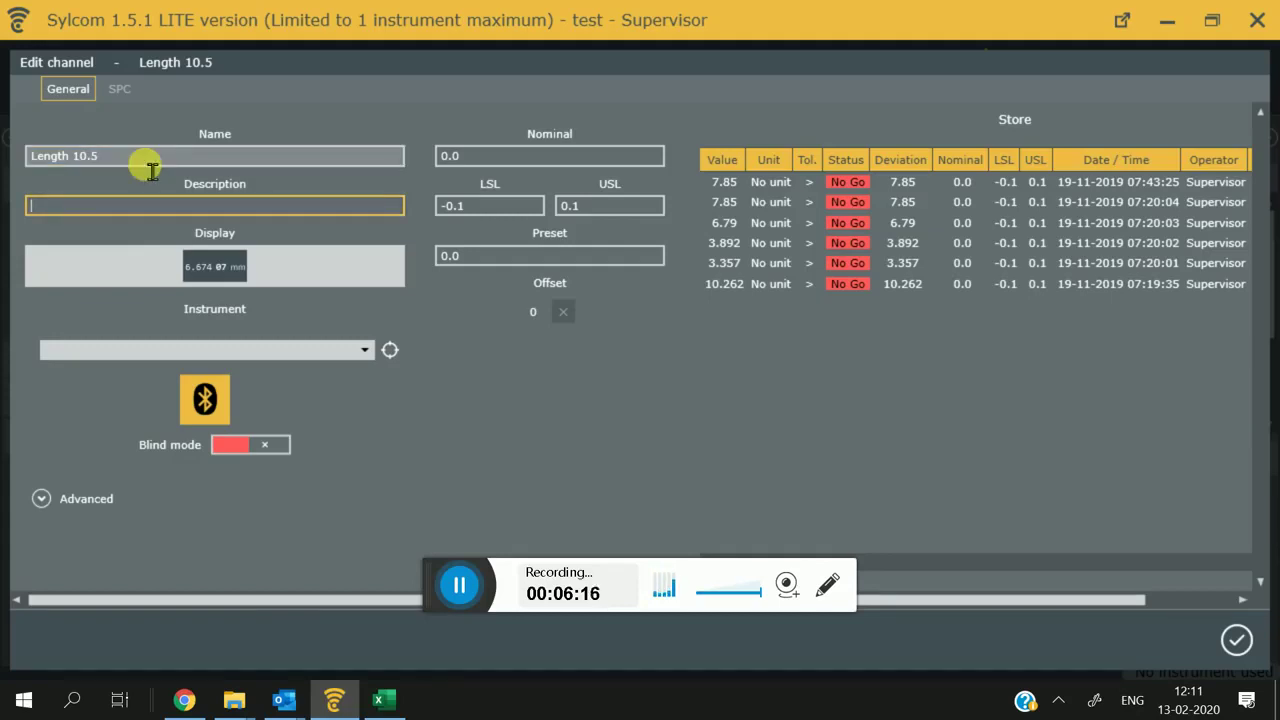
type("measured by Calliper")
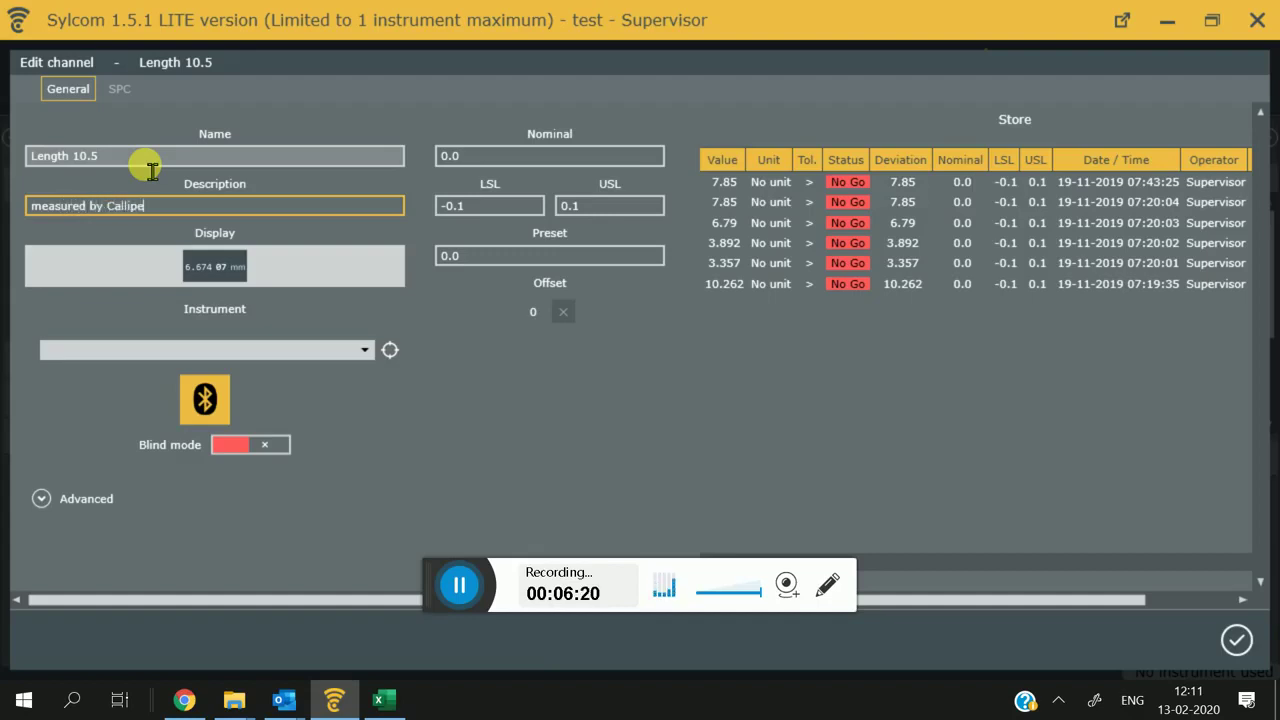
key("Tab")
Step: Assign instrument EACB526158EA to the channel, leaving Blind mode off
left_click(205, 262)
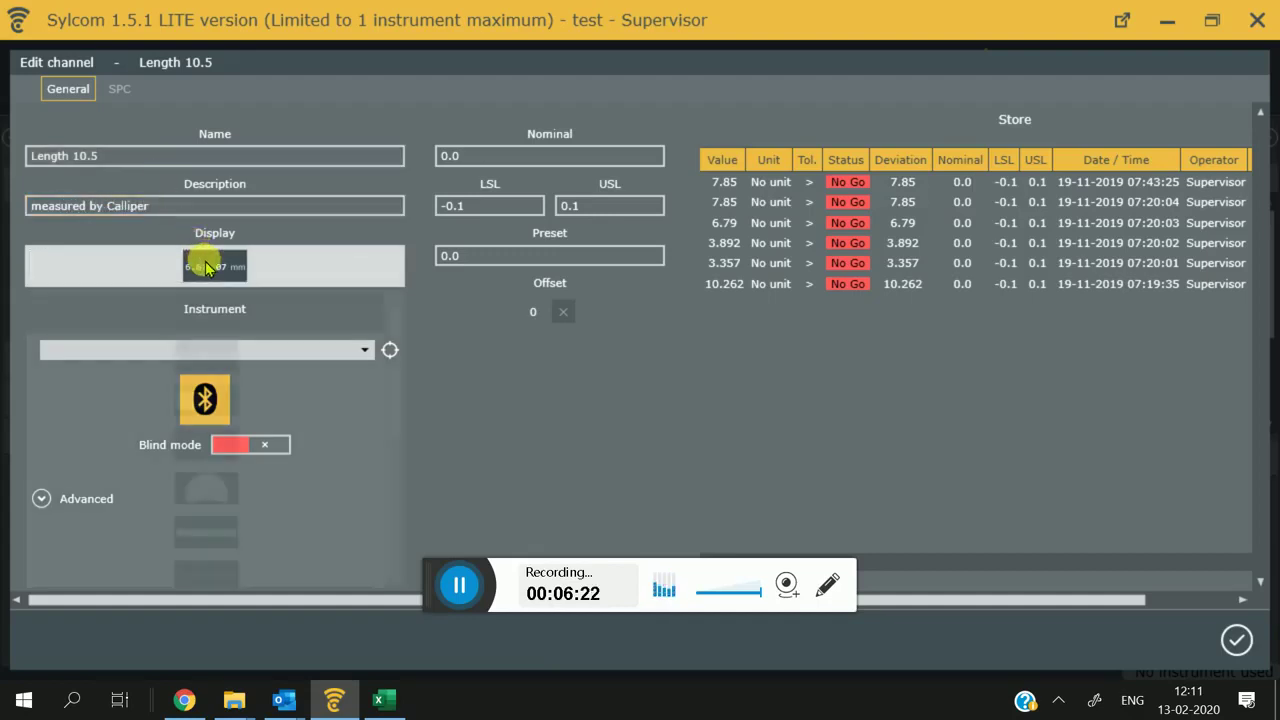
left_click(452, 299)
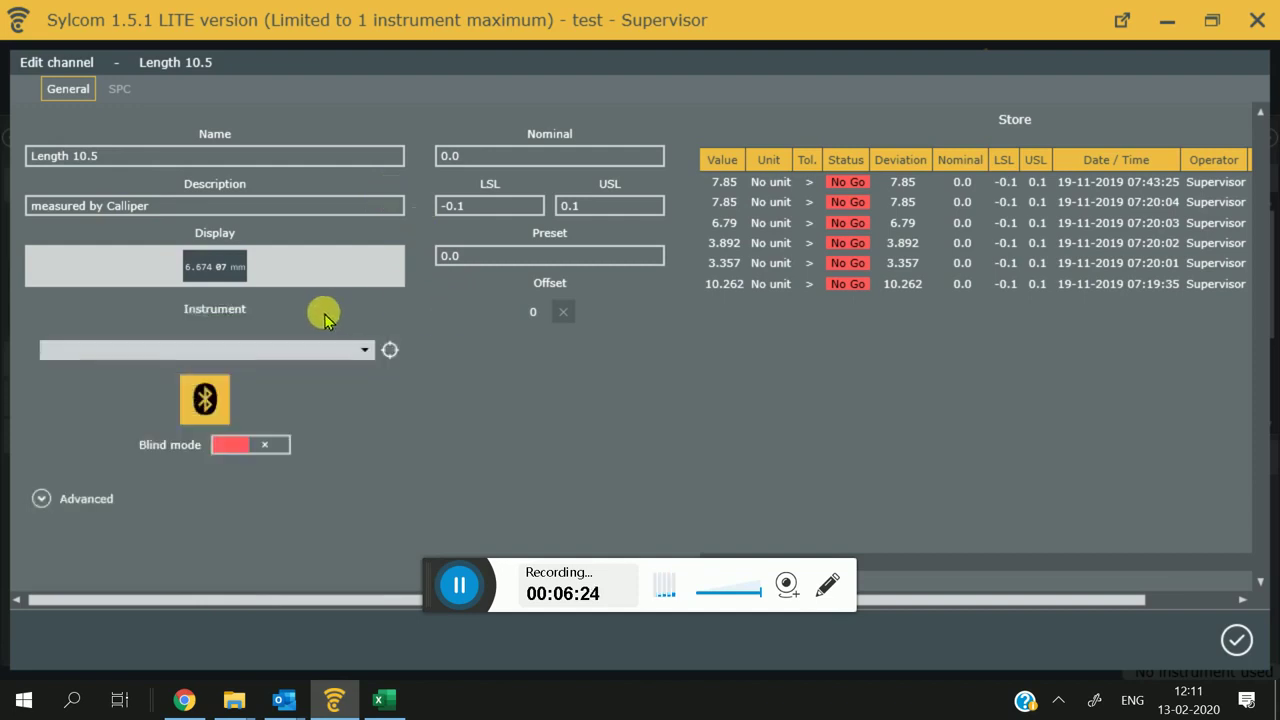
left_click(391, 351)
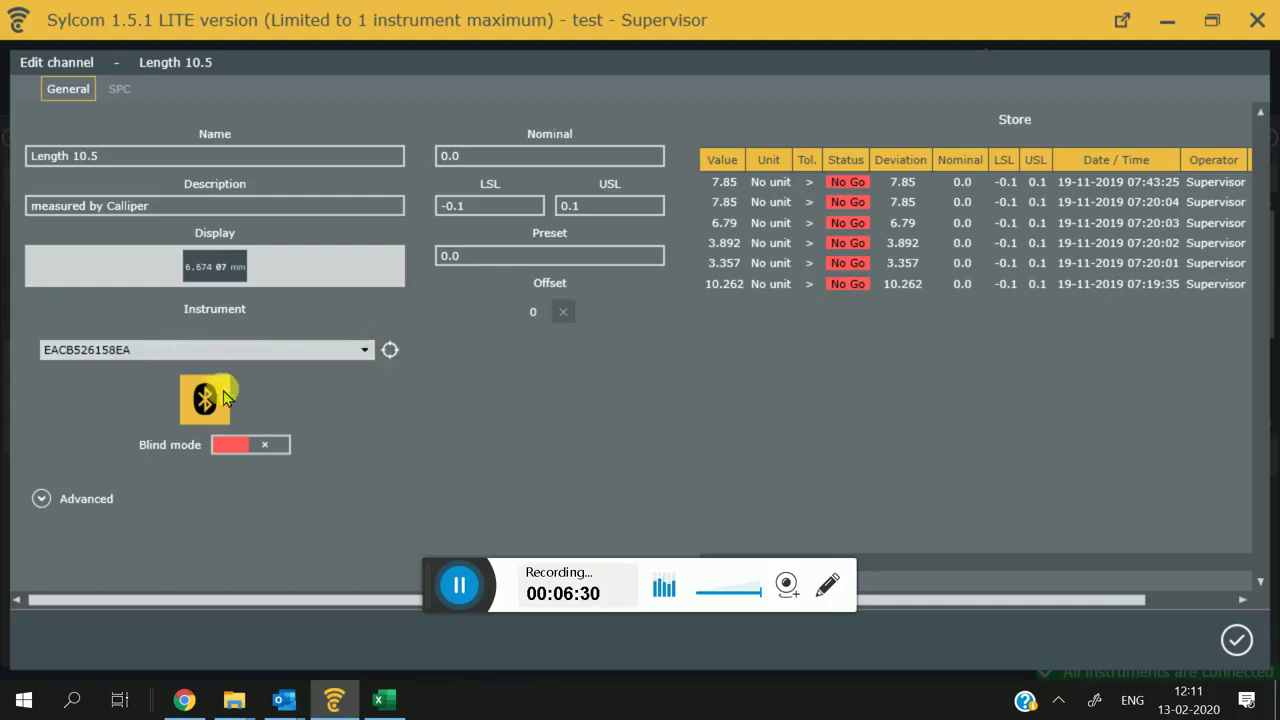
left_click(249, 448)
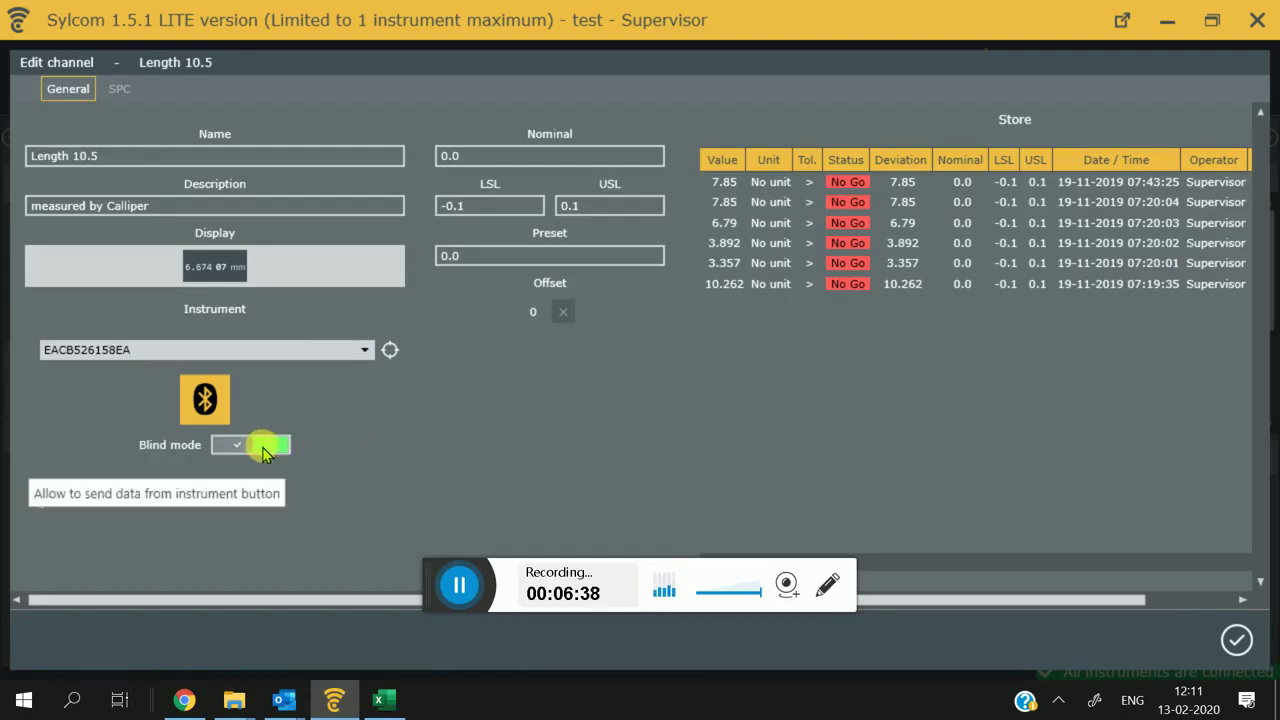
left_click(263, 449)
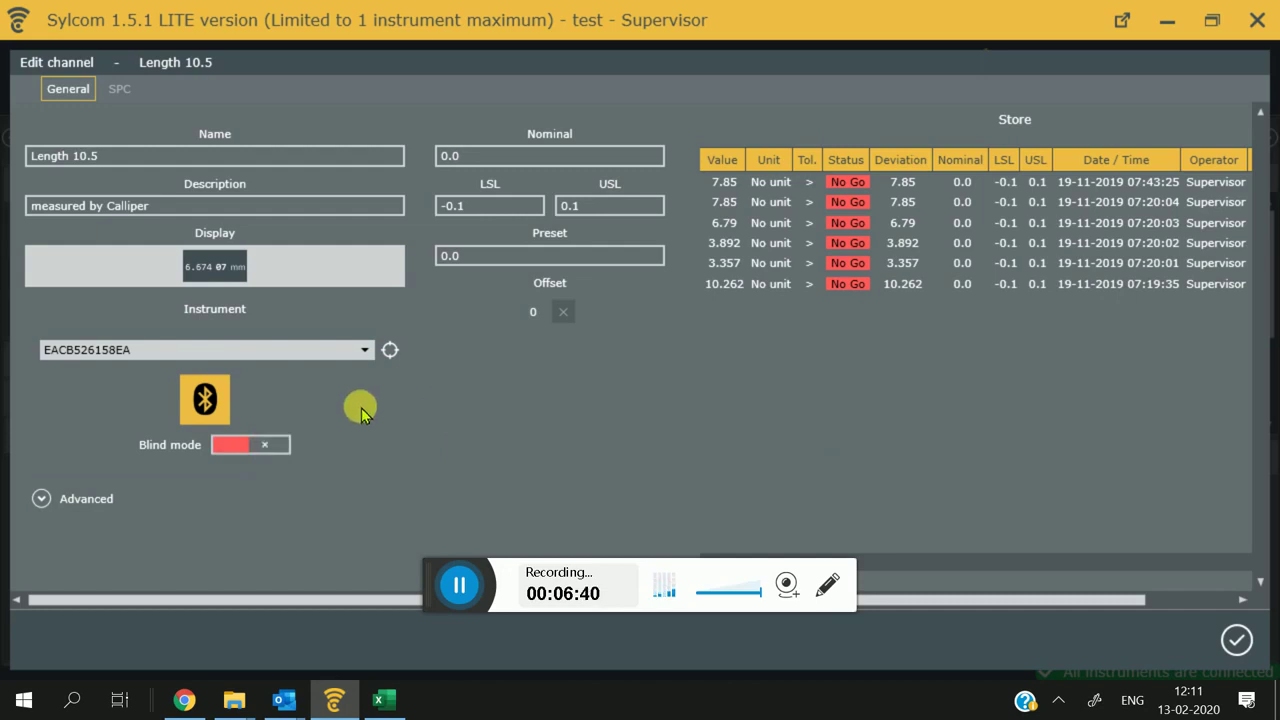
Step: Set the nominal value to 10.5, review the advanced fields, and confirm the channel
left_click(490, 160)
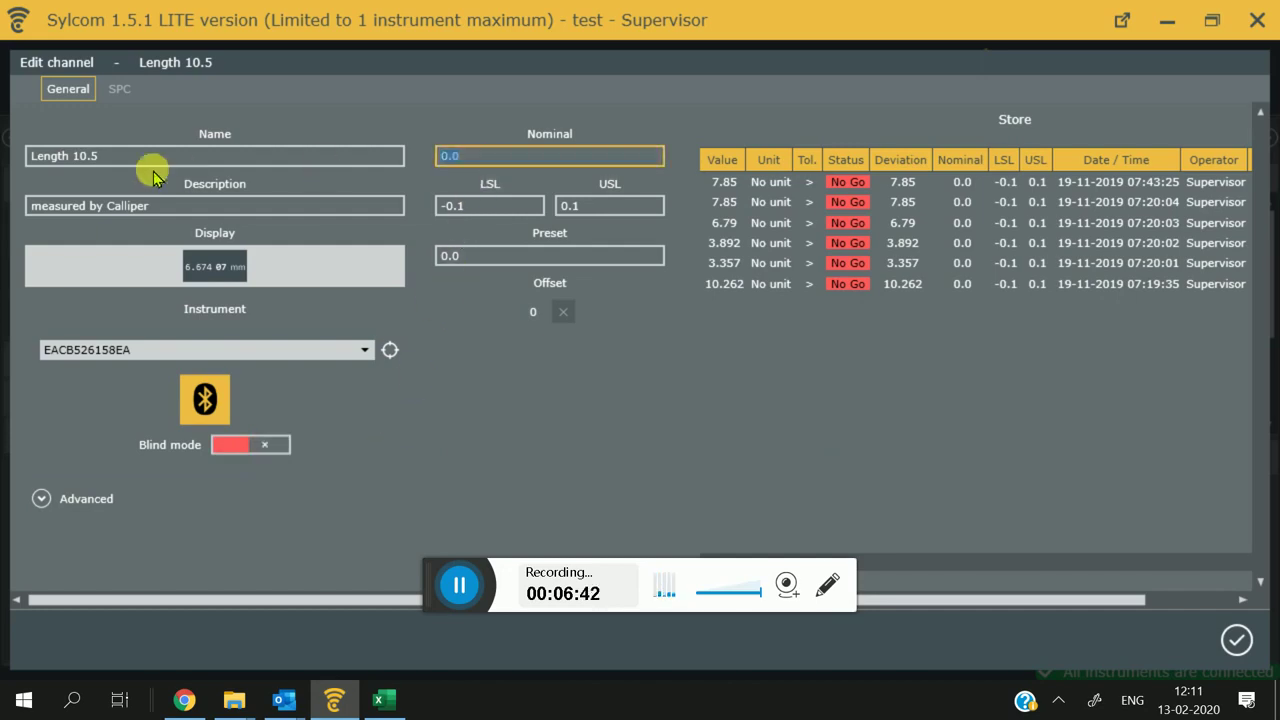
type("10.")
key("Tab")
key("Tab")
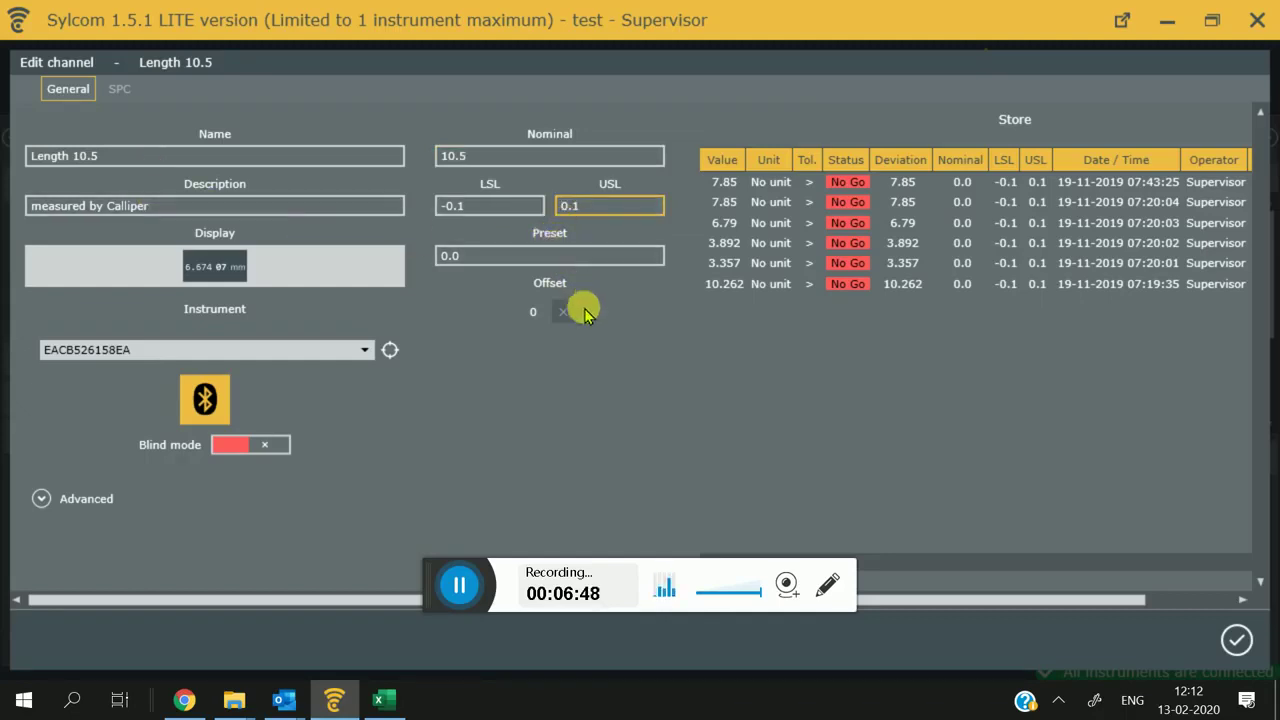
left_click(151, 501)
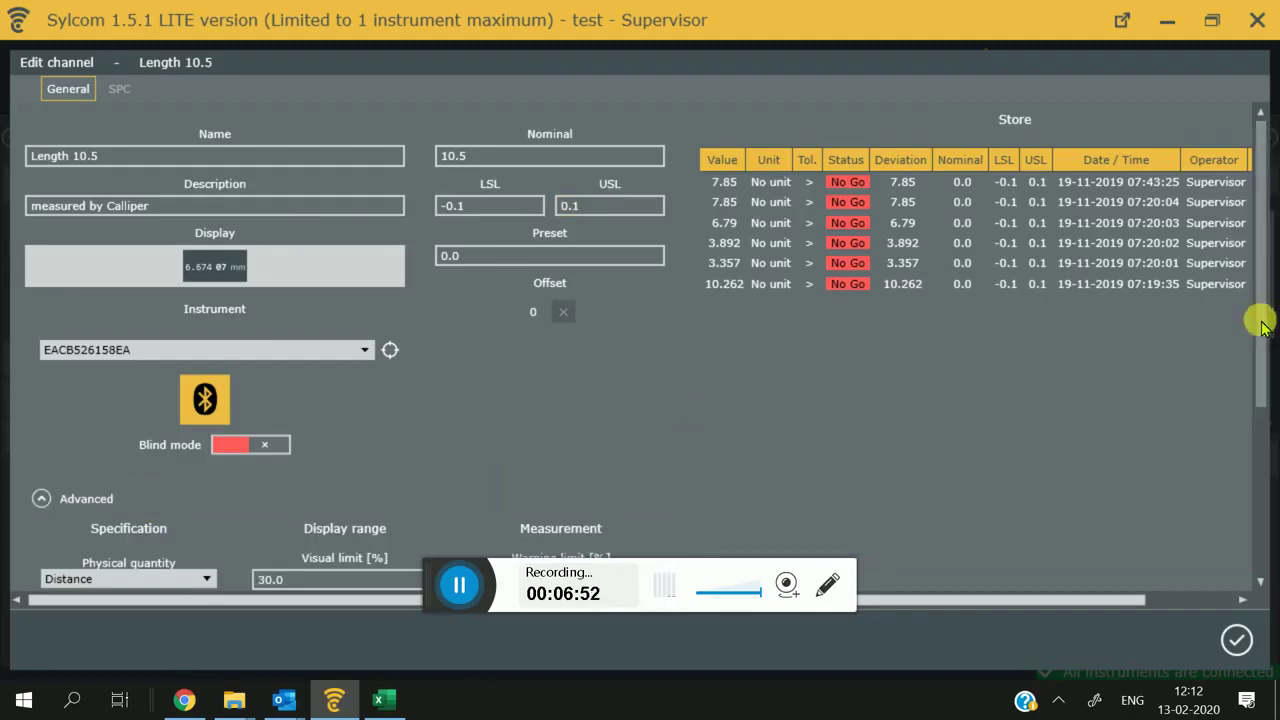
scroll(1251, 394, "down", 3)
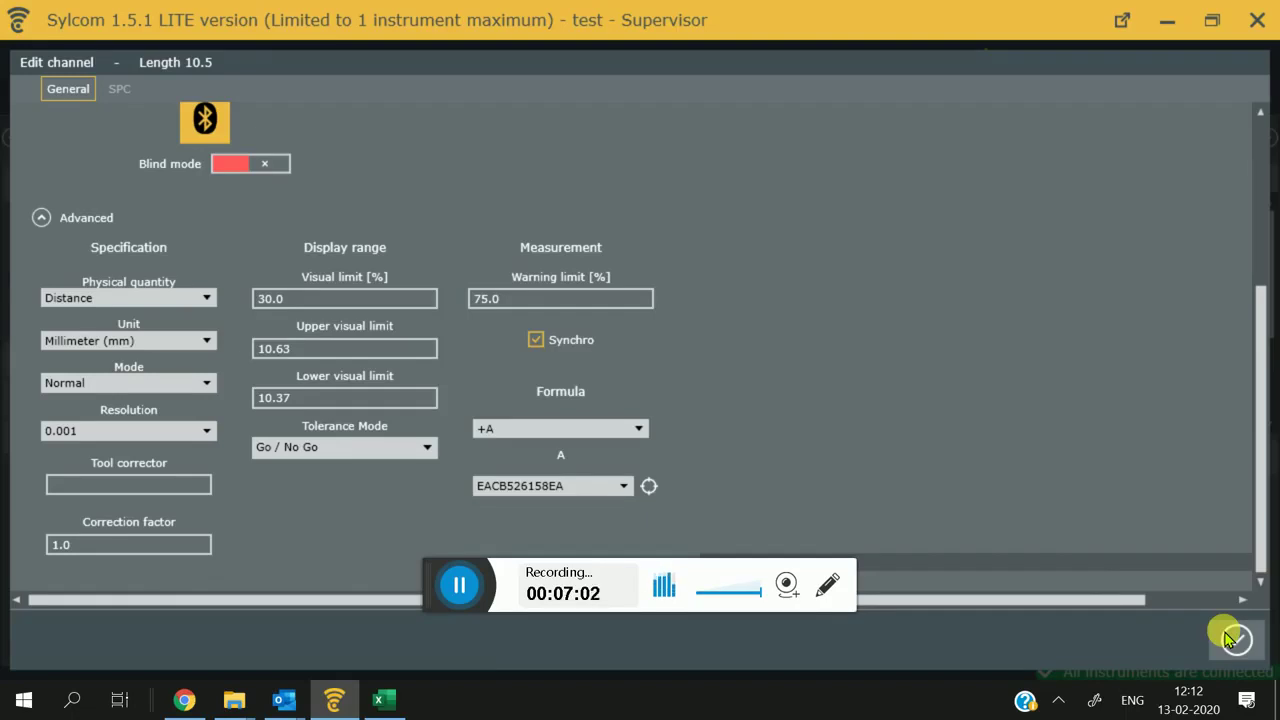
left_click(1236, 638)
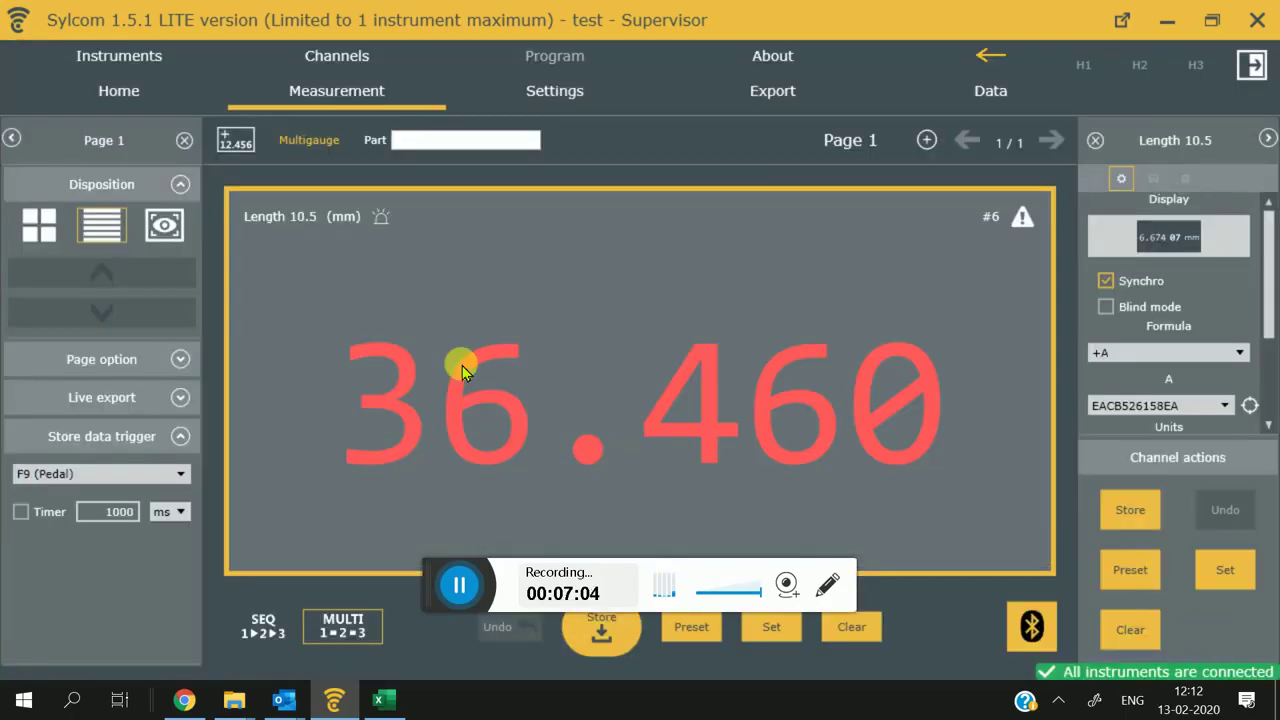
Step: Enable Blind mode on Length 10.5 so the caliper reading 10.540 is stored
mouse_move(462, 371)
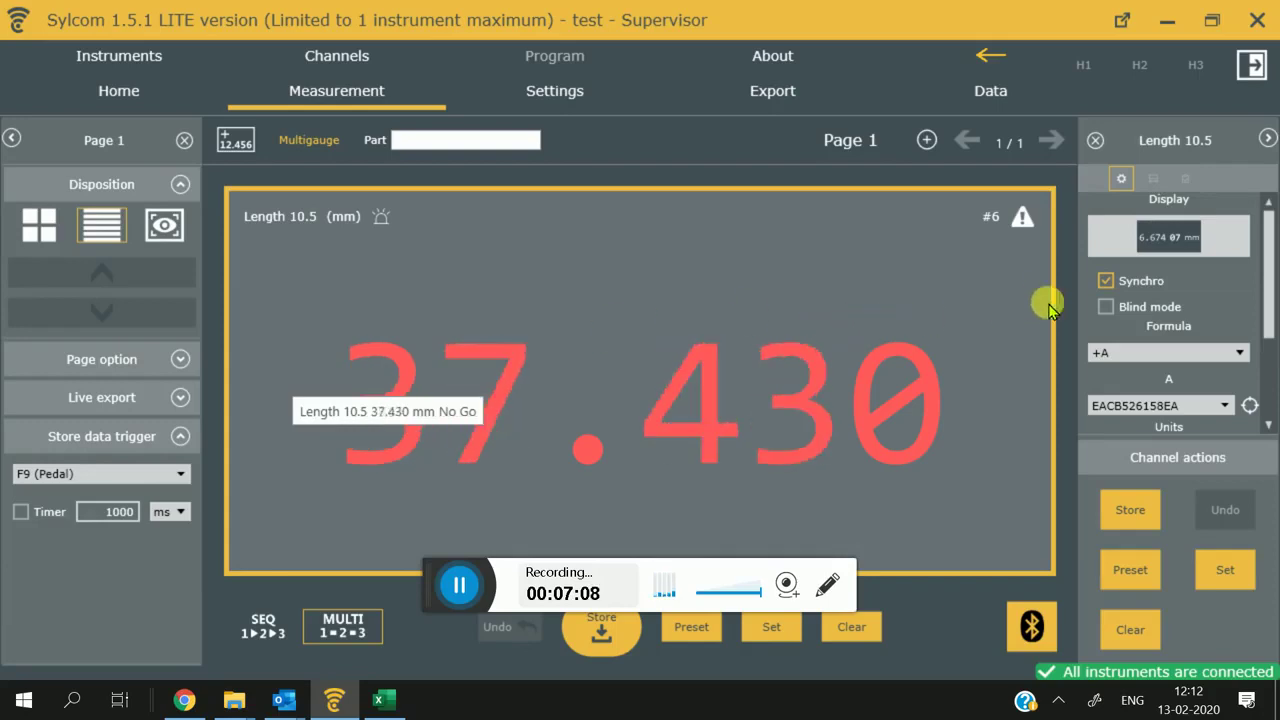
left_click(1106, 308)
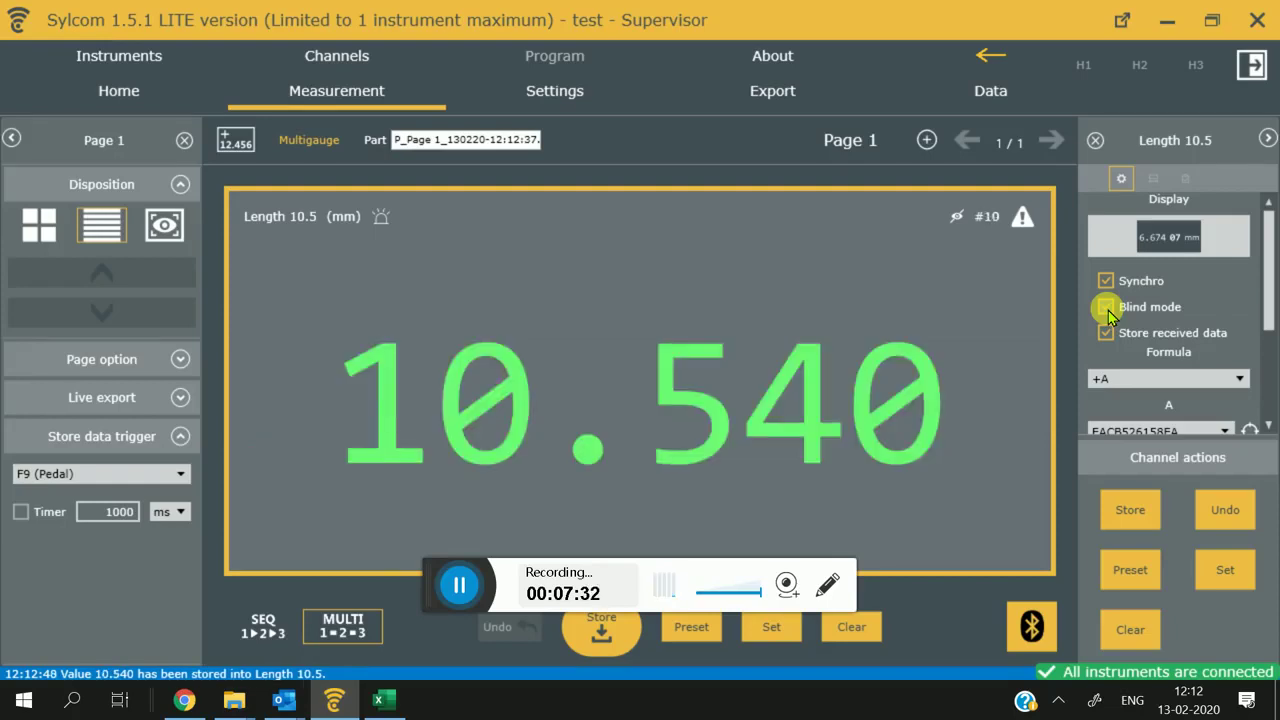
left_click(1106, 307)
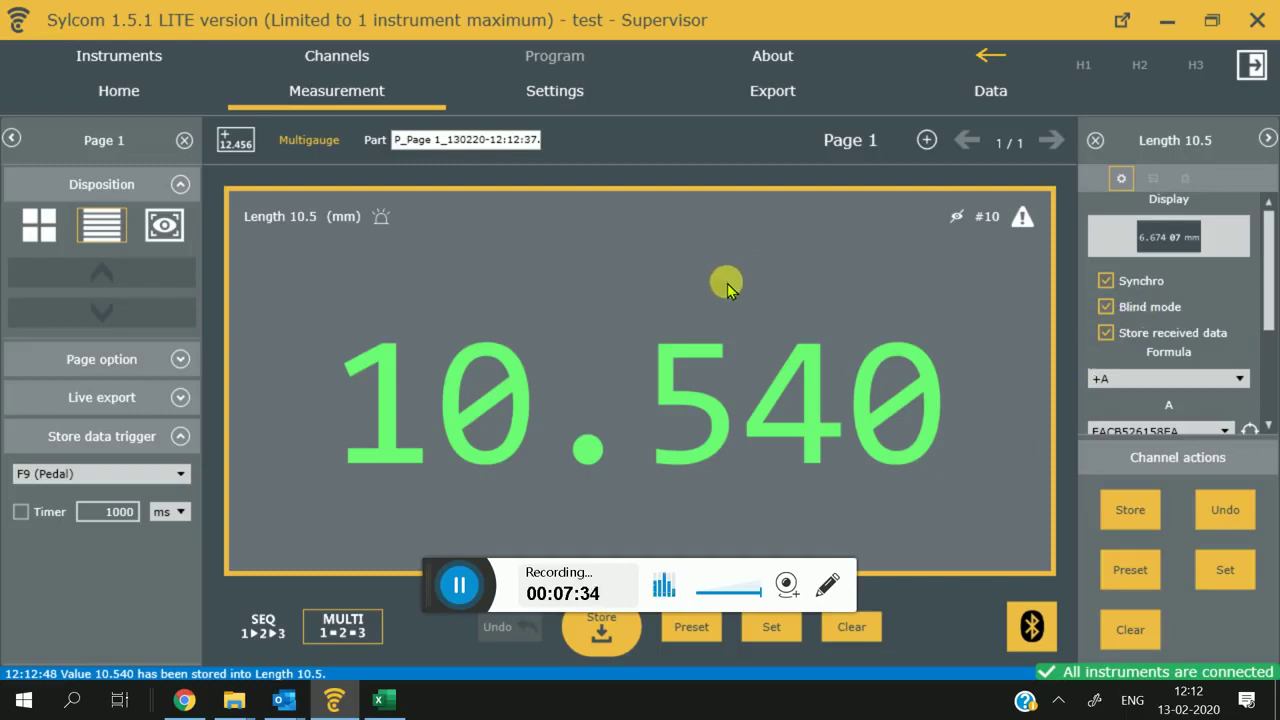
Step: Open the exported Test.xlsx workbook from the live Export settings
left_click(803, 90)
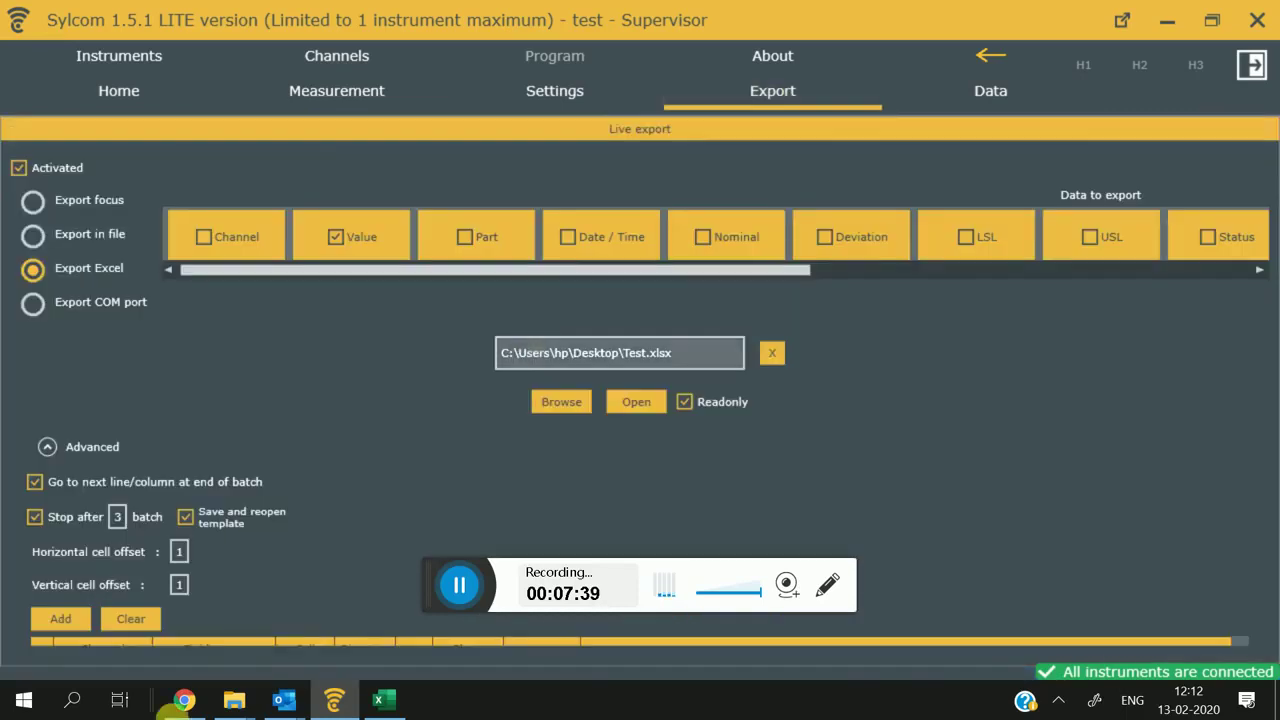
left_click(289, 438)
left_click(370, 702)
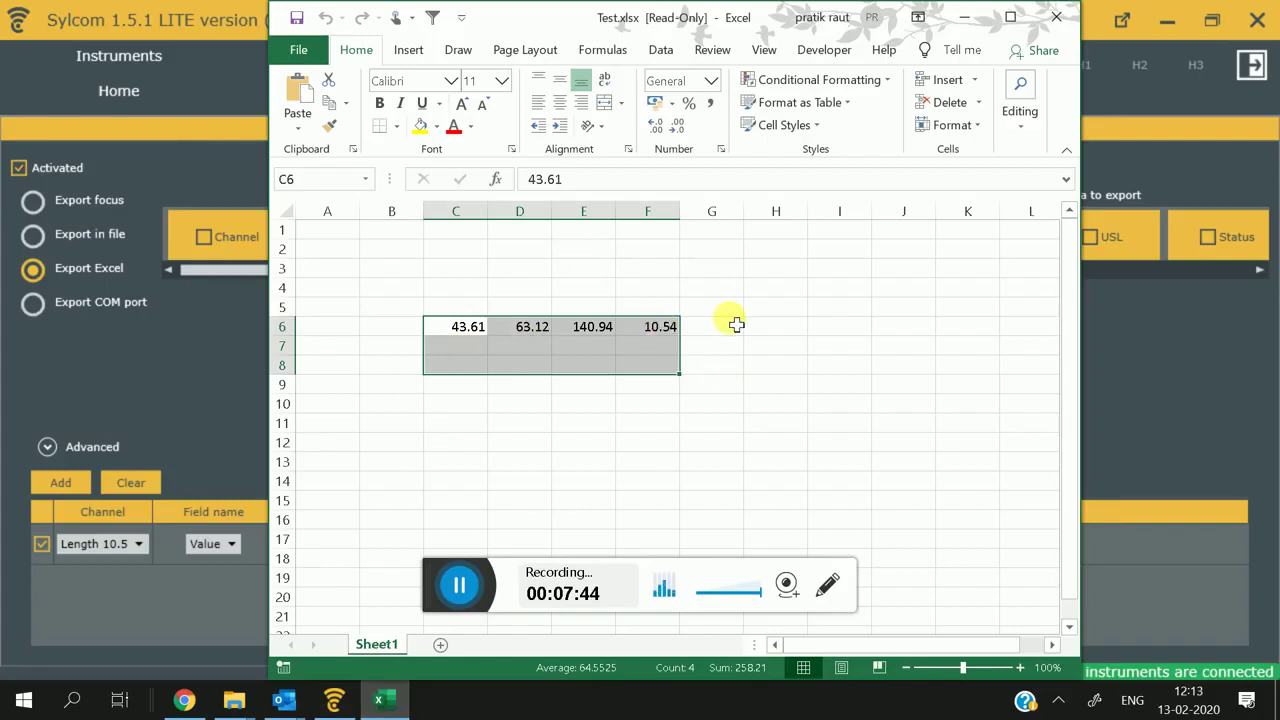
Step: Close Test.xlsx, saving its changes as a copy, and exit the Supervisor session
left_click(1070, 33)
left_click(583, 383)
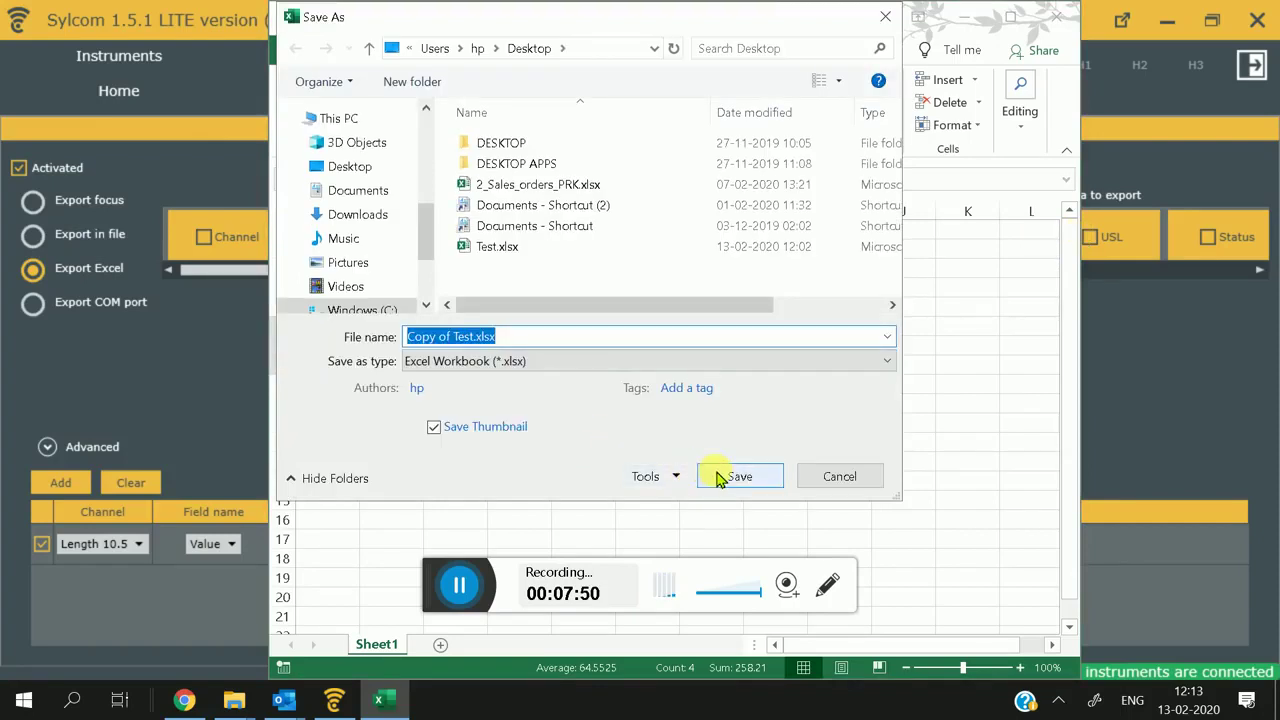
left_click(726, 482)
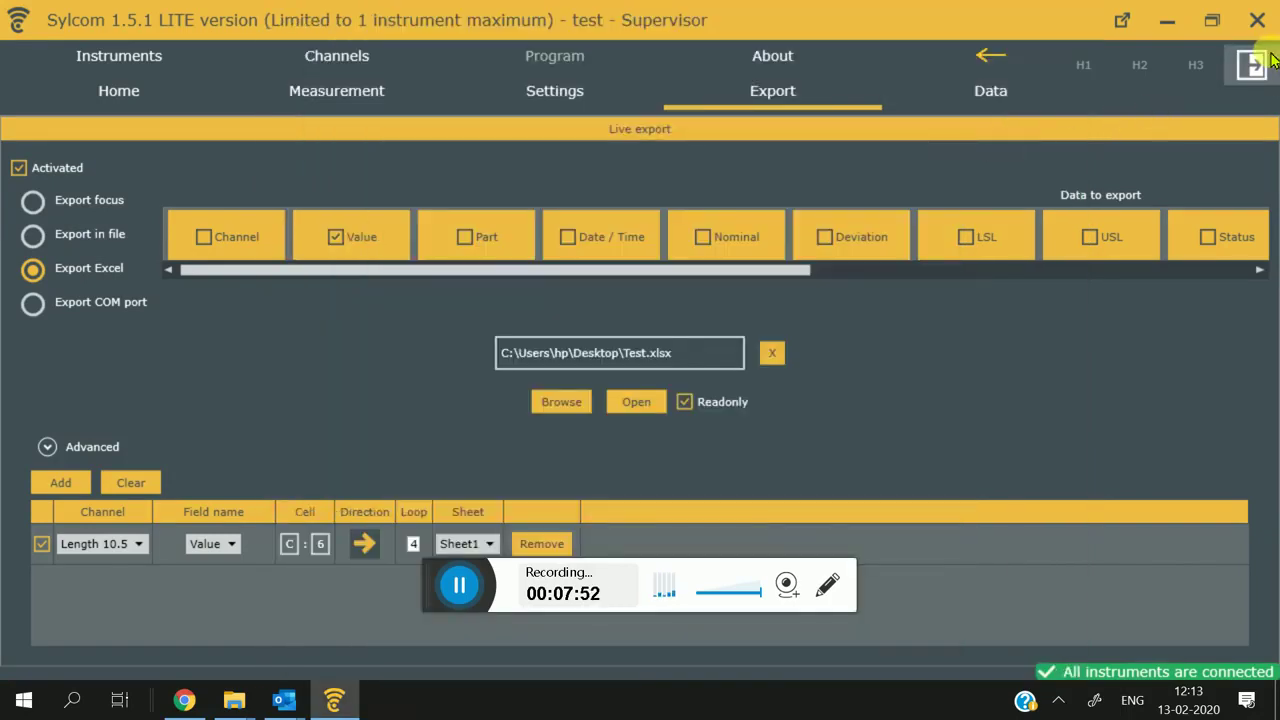
left_click(1268, 60)
Step: Save the changed configuration, then log in as Operator with the account password
left_click(631, 422)
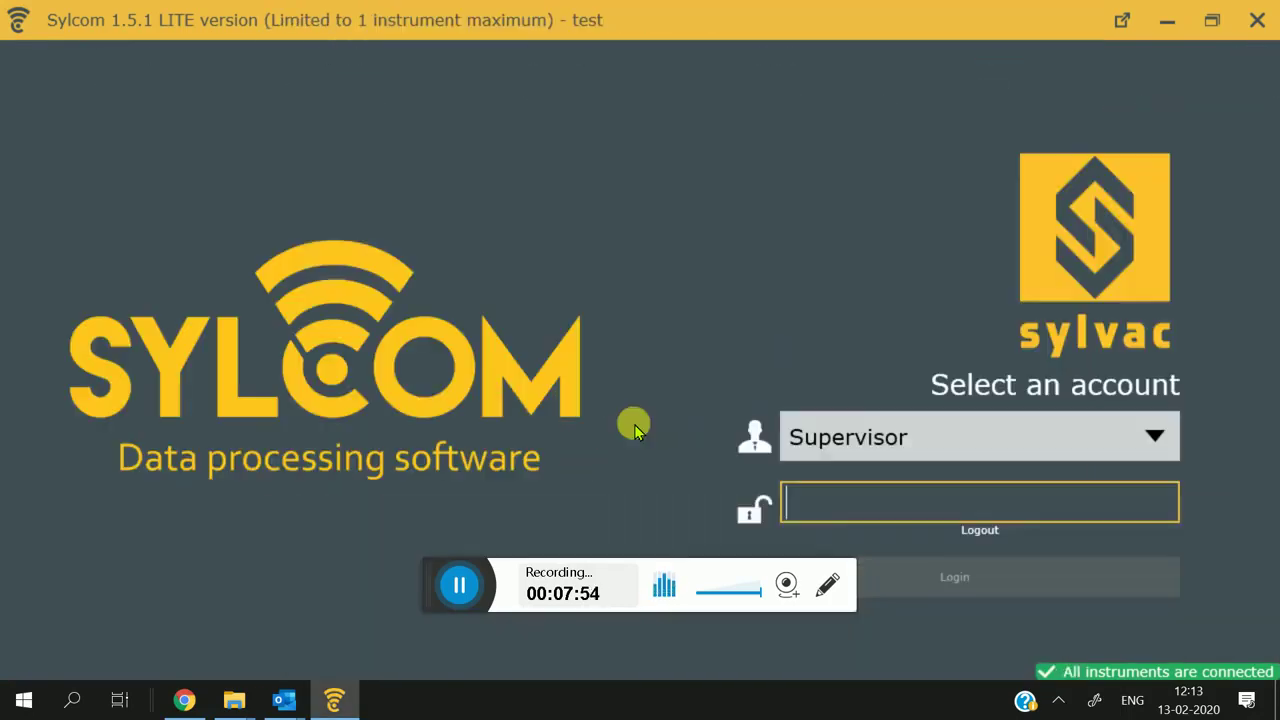
left_click(829, 436)
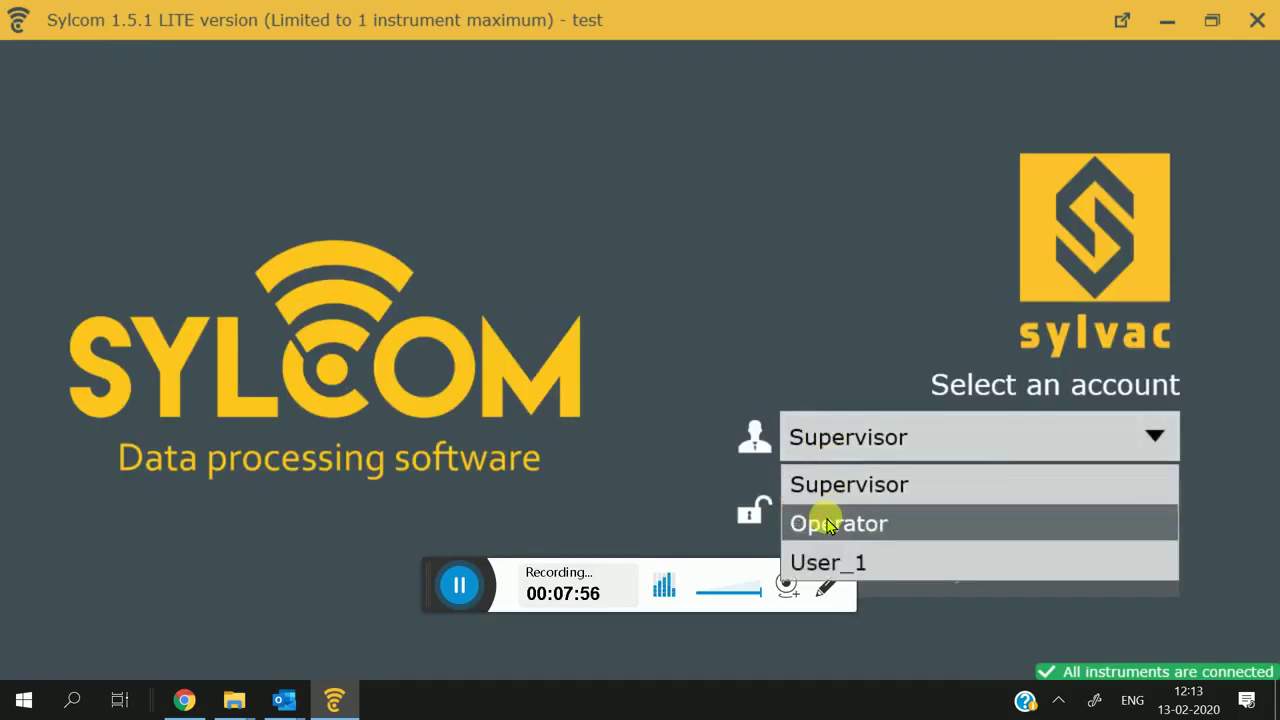
left_click(838, 526)
type("123")
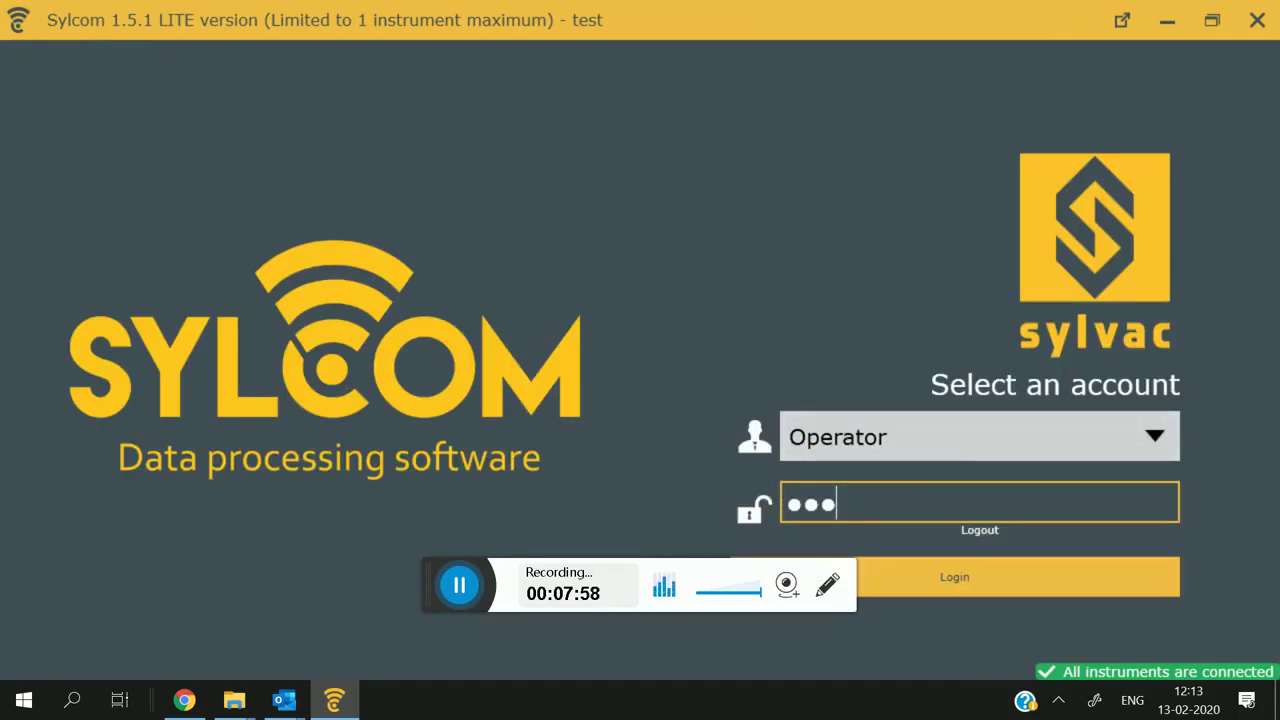
key("Return")
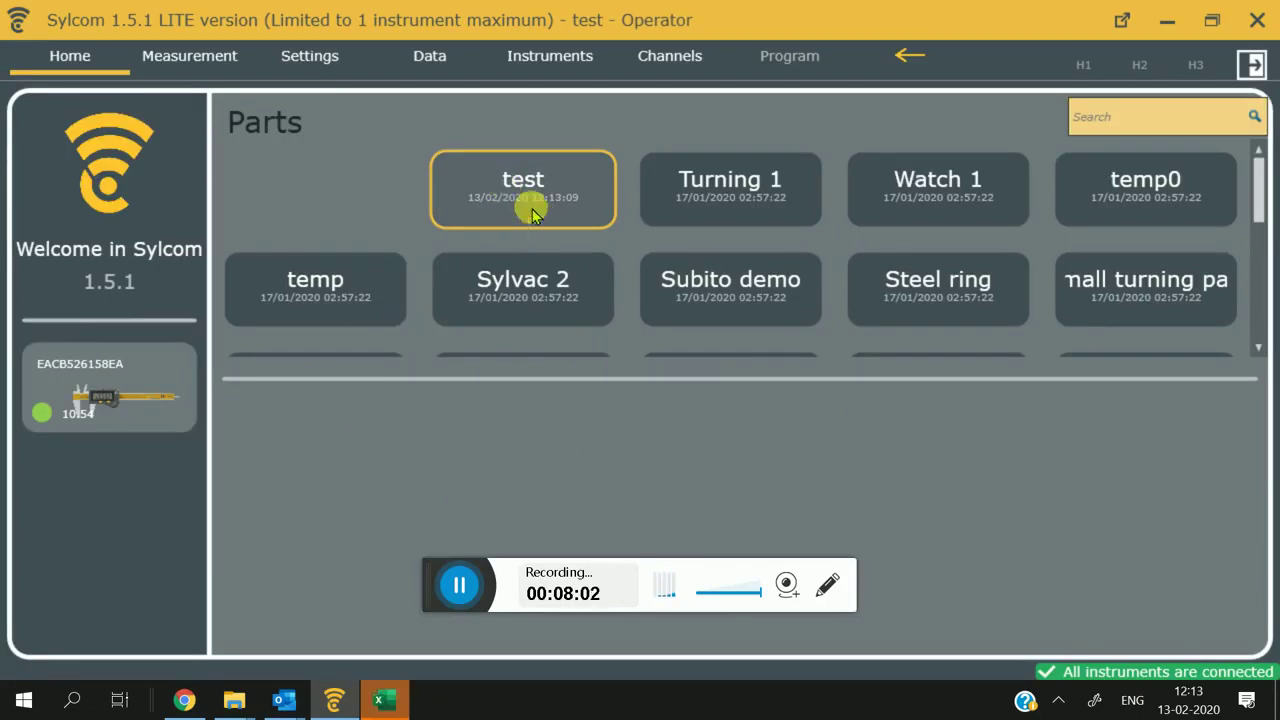
Step: Open the test part and start measuring, showing Length 10.5 at 10.540
left_click(529, 206)
left_click(385, 700)
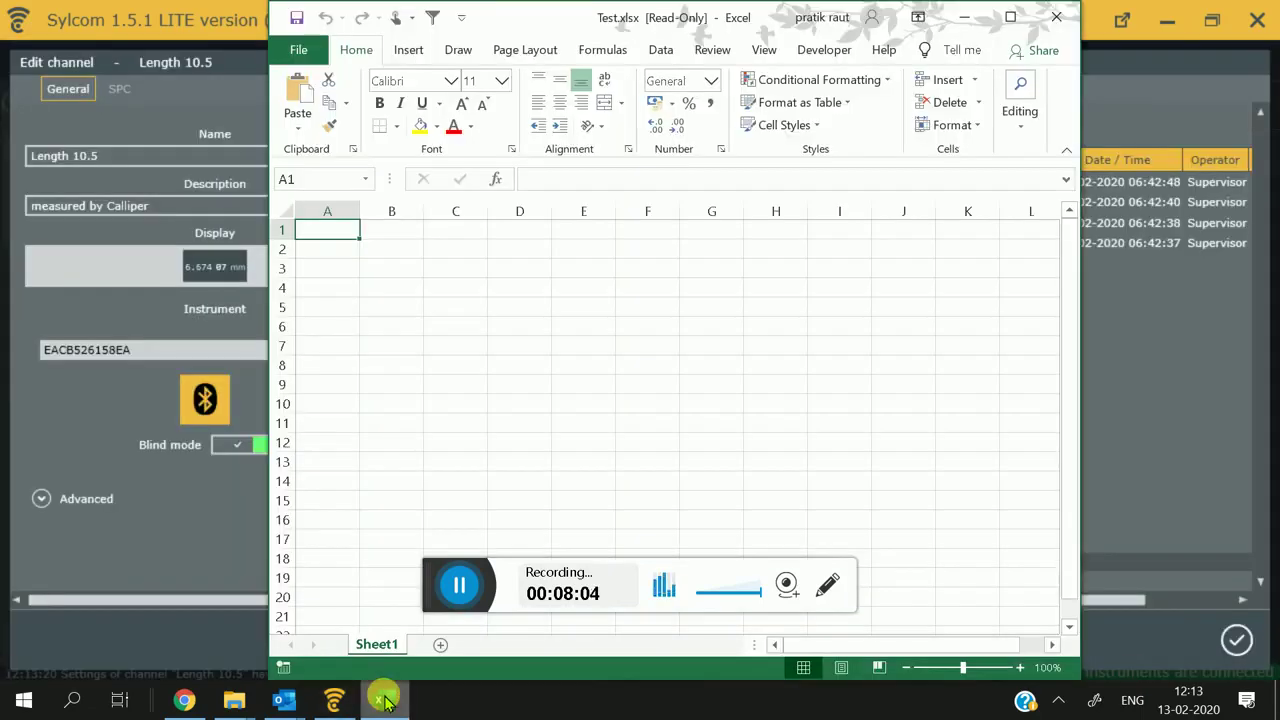
left_click(385, 700)
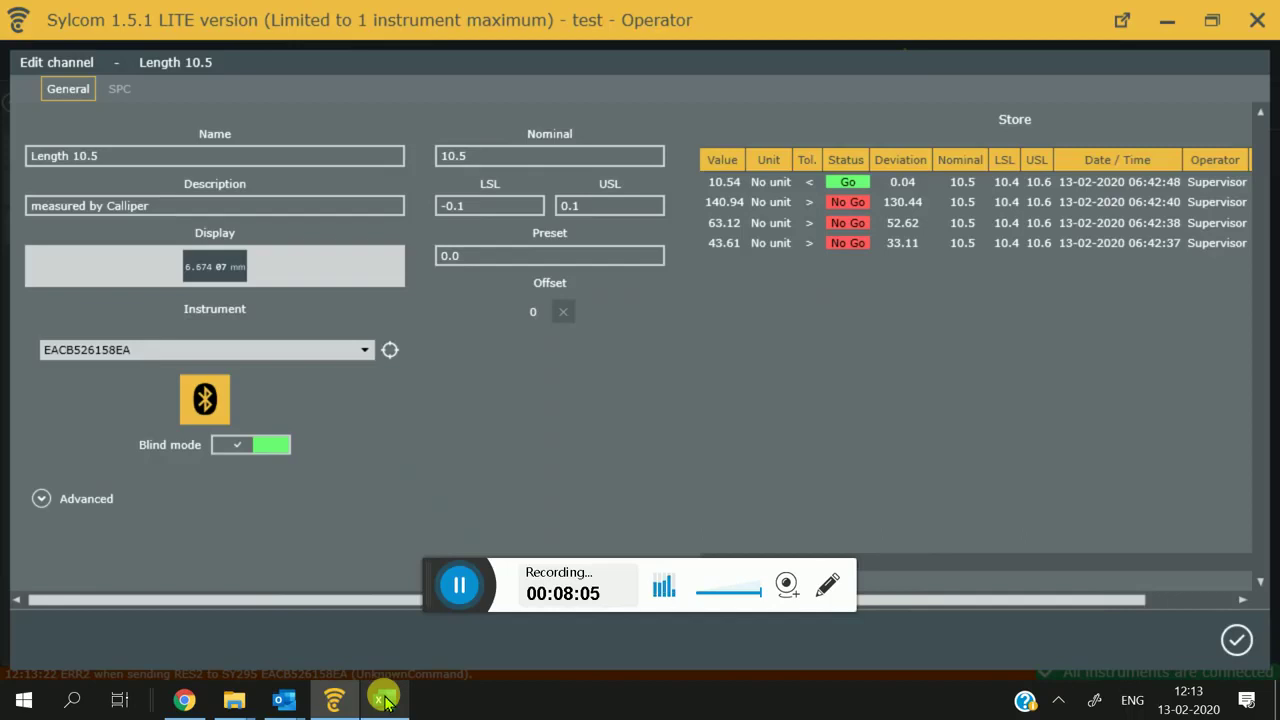
left_click(1222, 638)
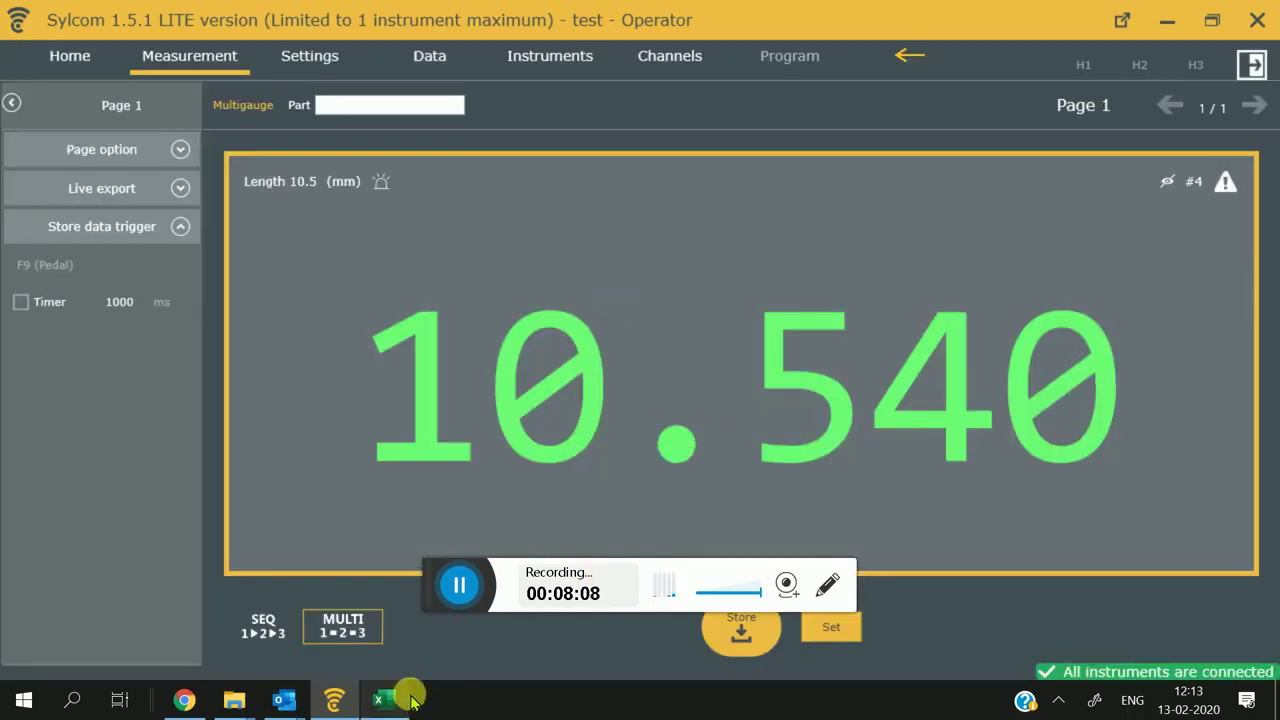
Step: Bring Test.xlsx into view and store a run of caliper readings with F9
mouse_move(408, 700)
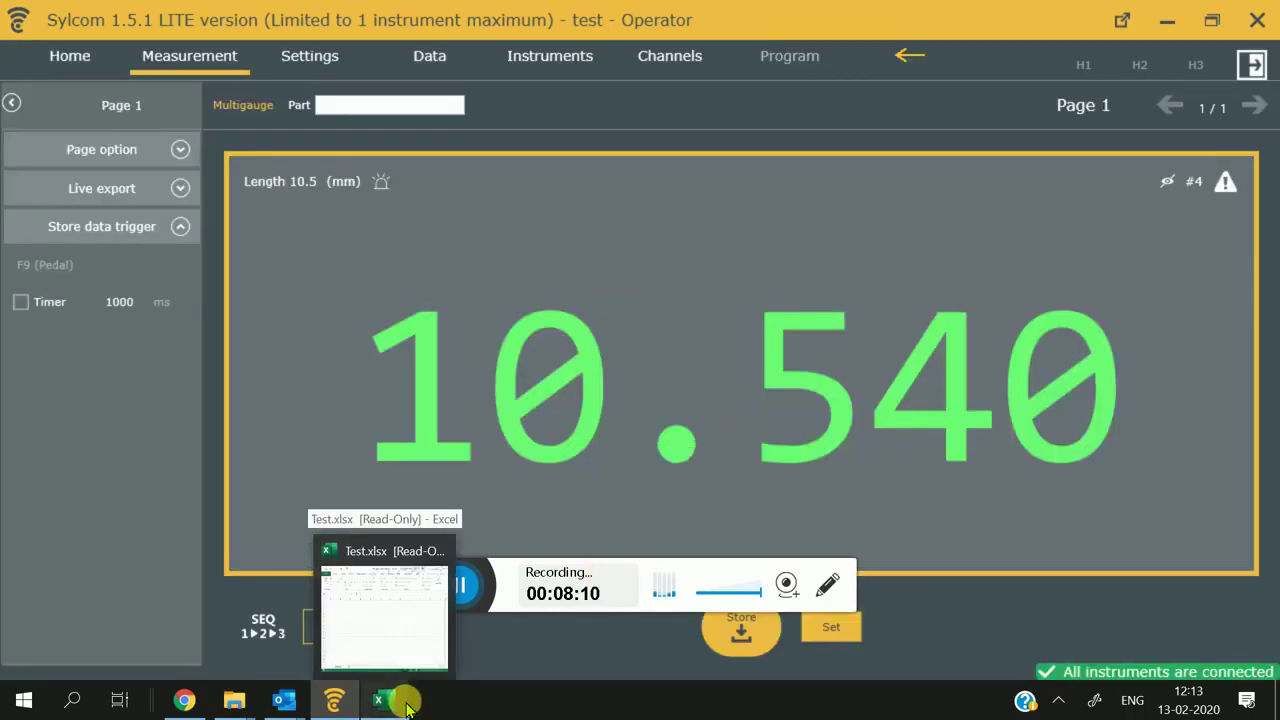
left_click(385, 700)
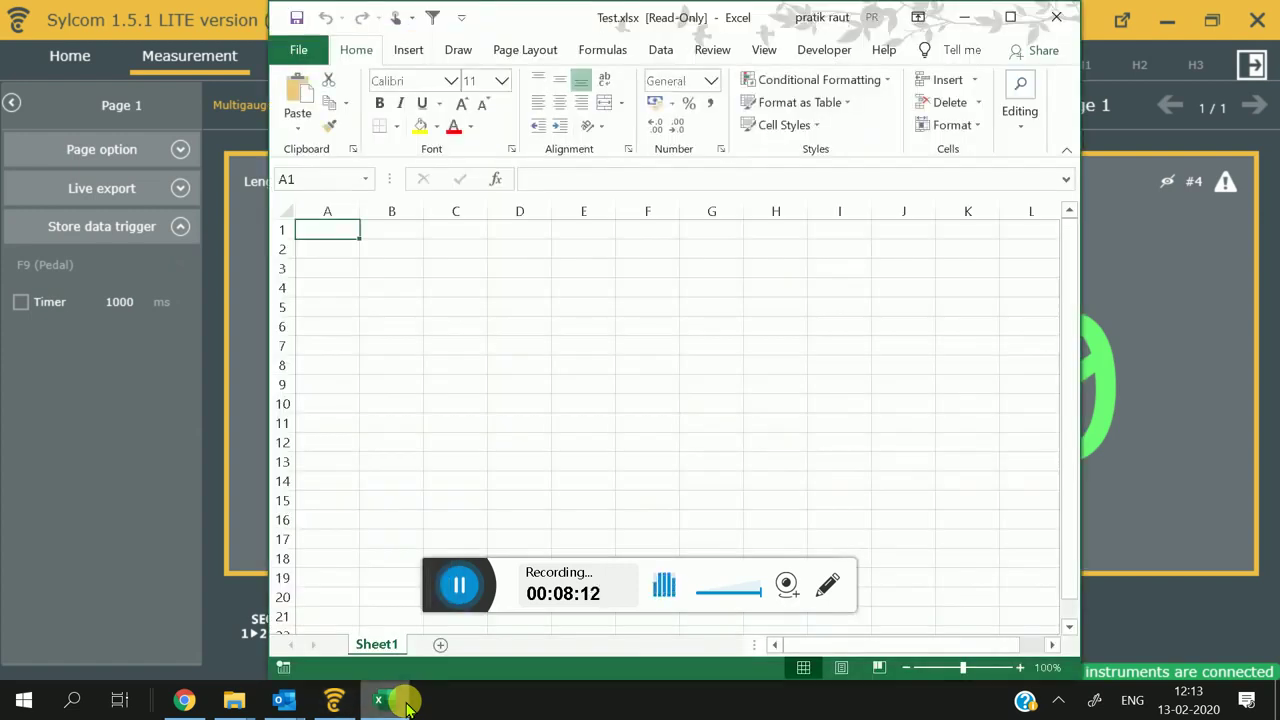
key("F9")
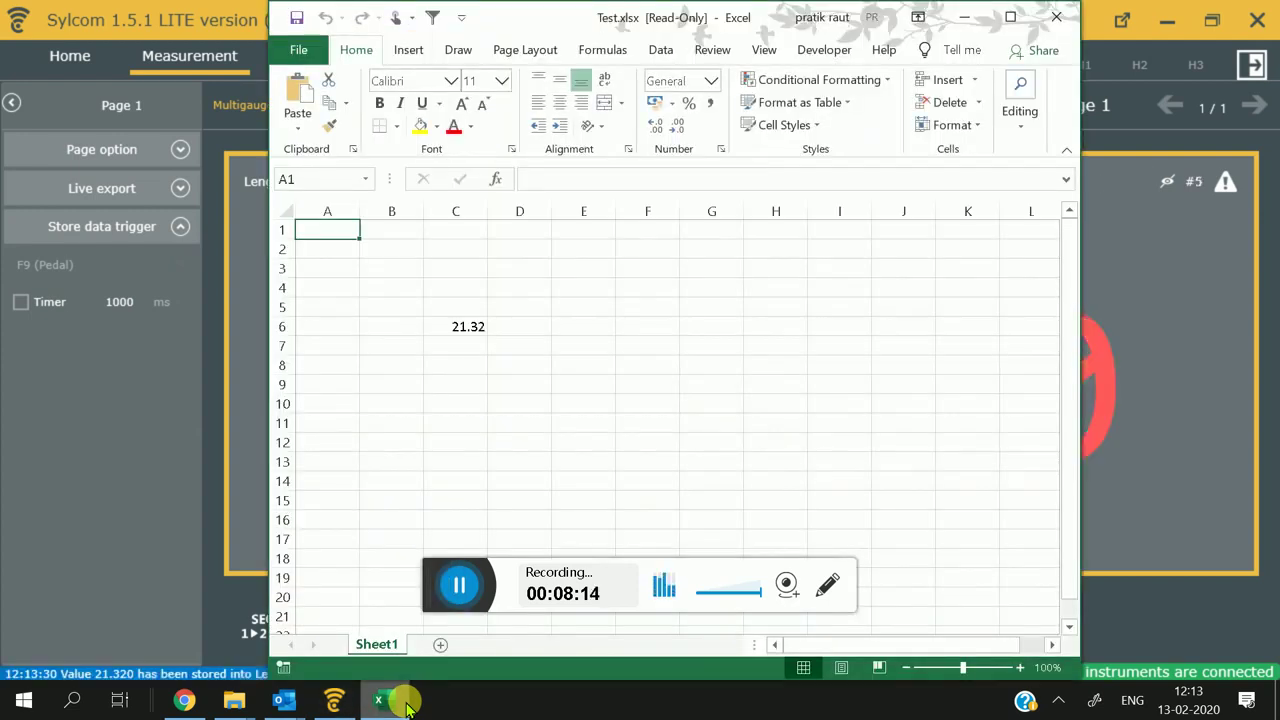
key("F9")
key("F9")
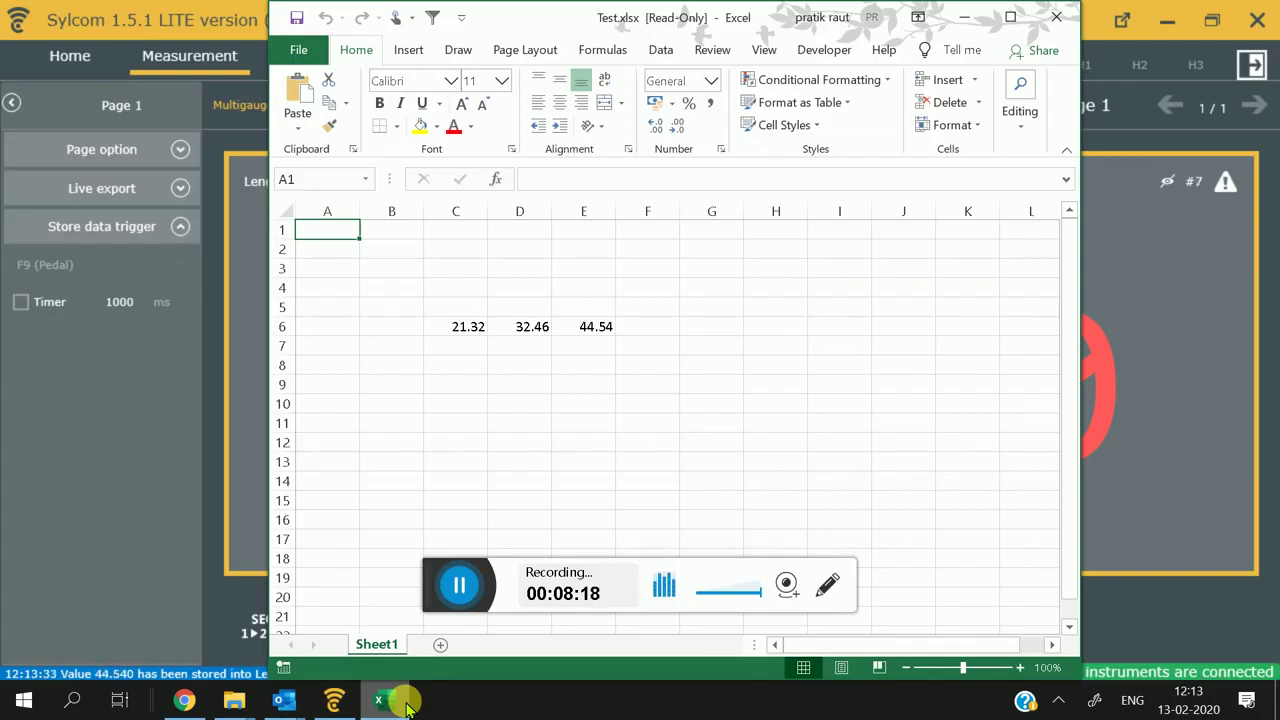
key("F9")
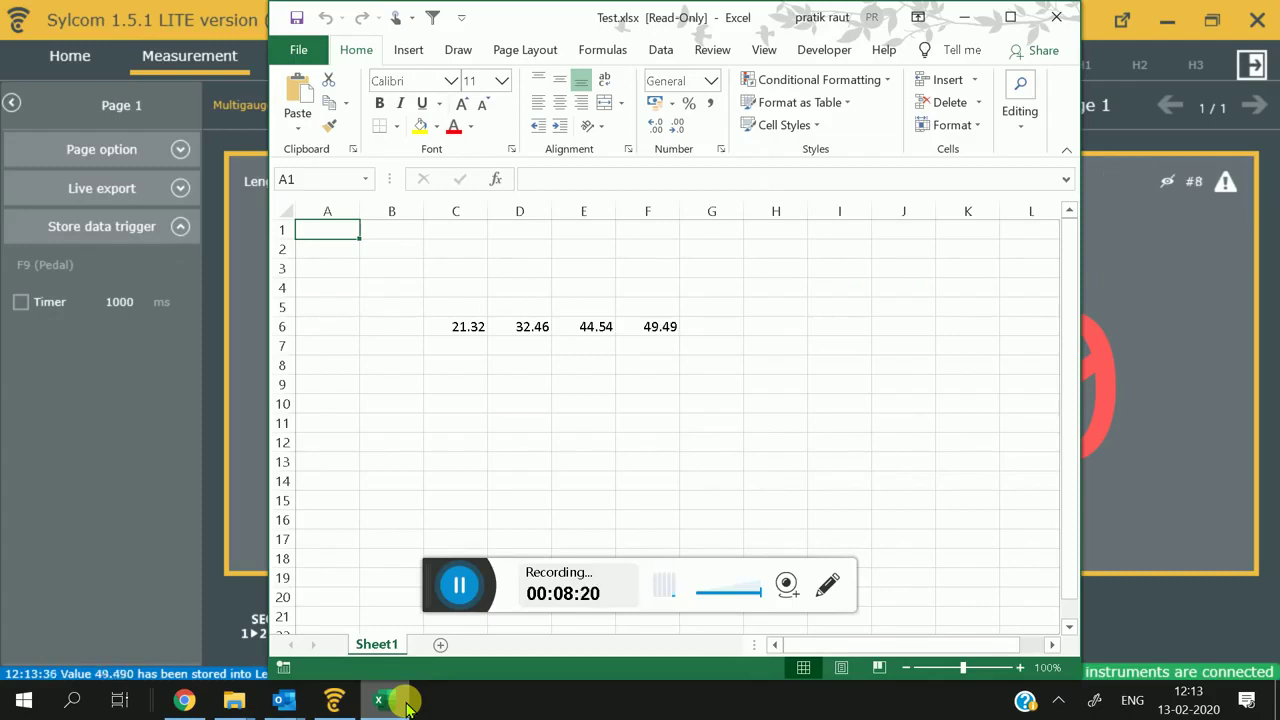
key("F9")
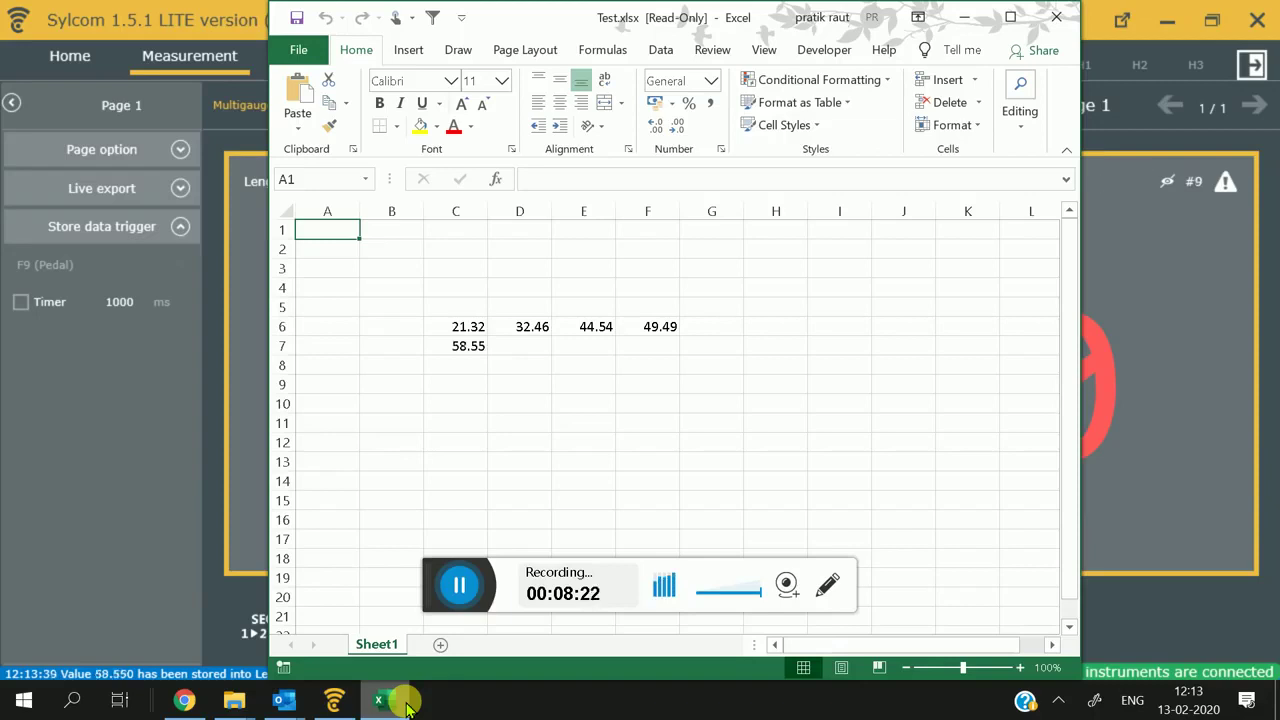
key("F9")
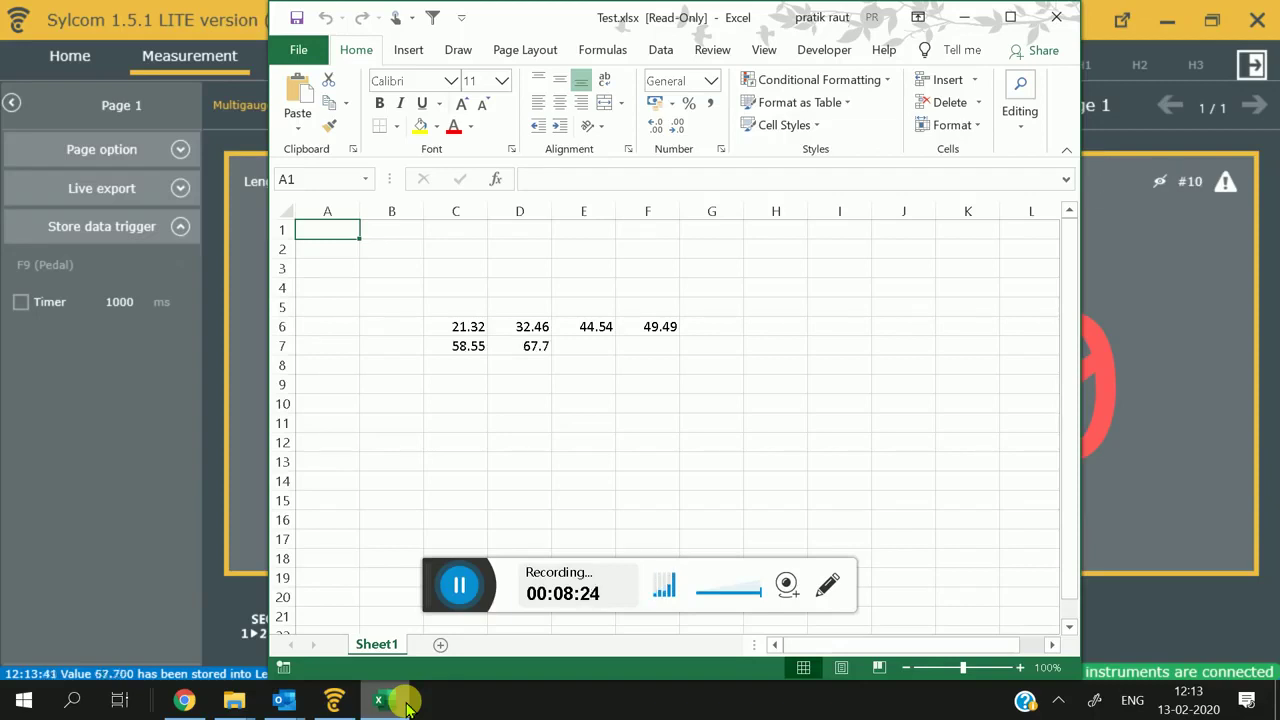
key("F9")
key("F9")
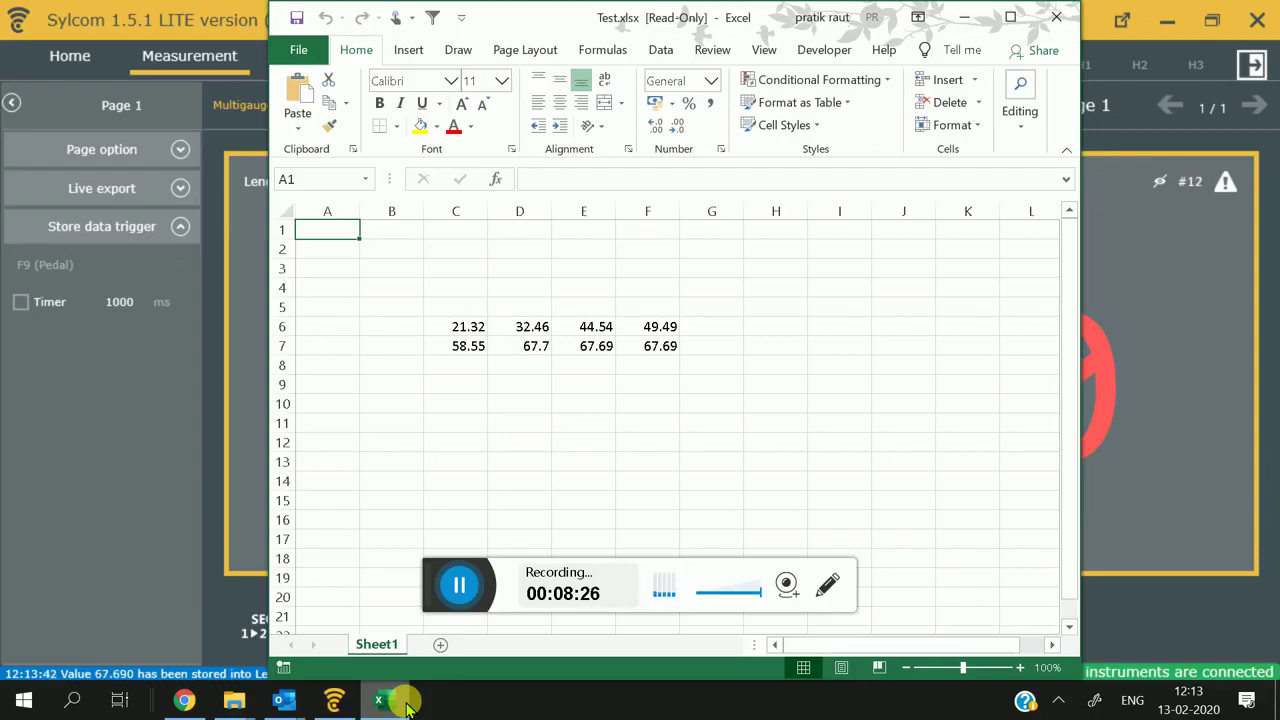
key("F9")
key("F9")
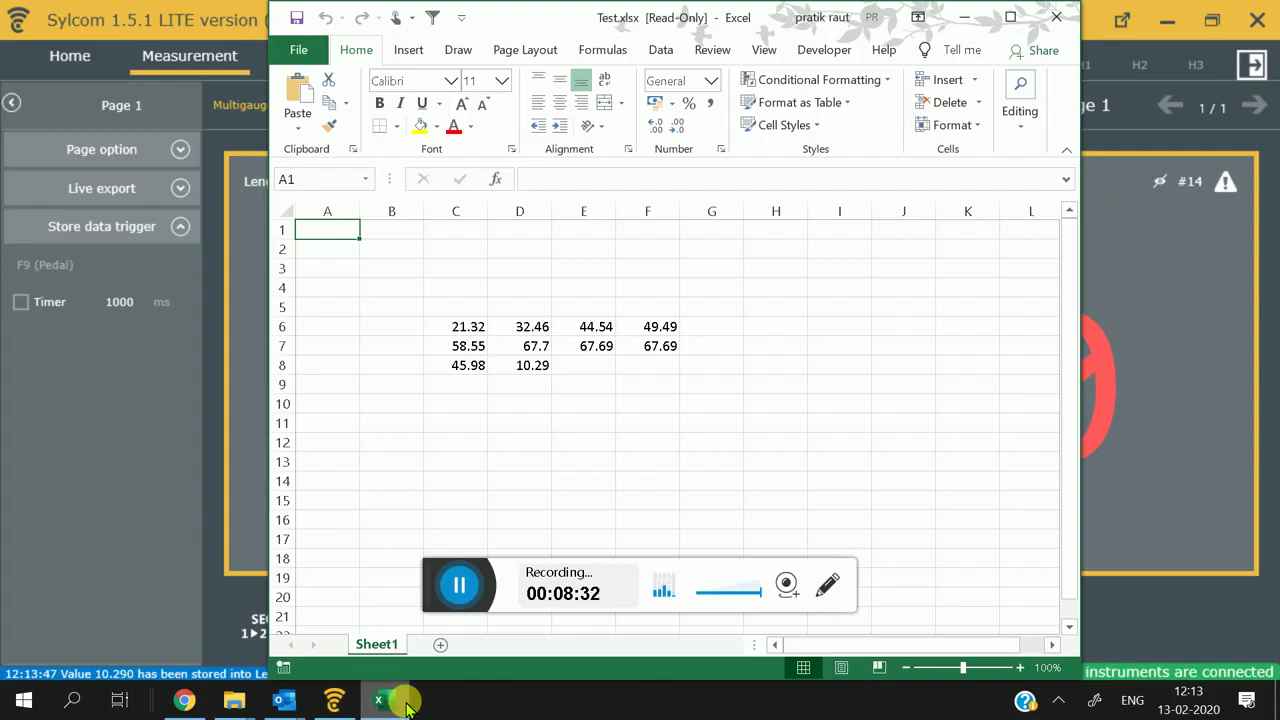
key("F9")
key("F9")
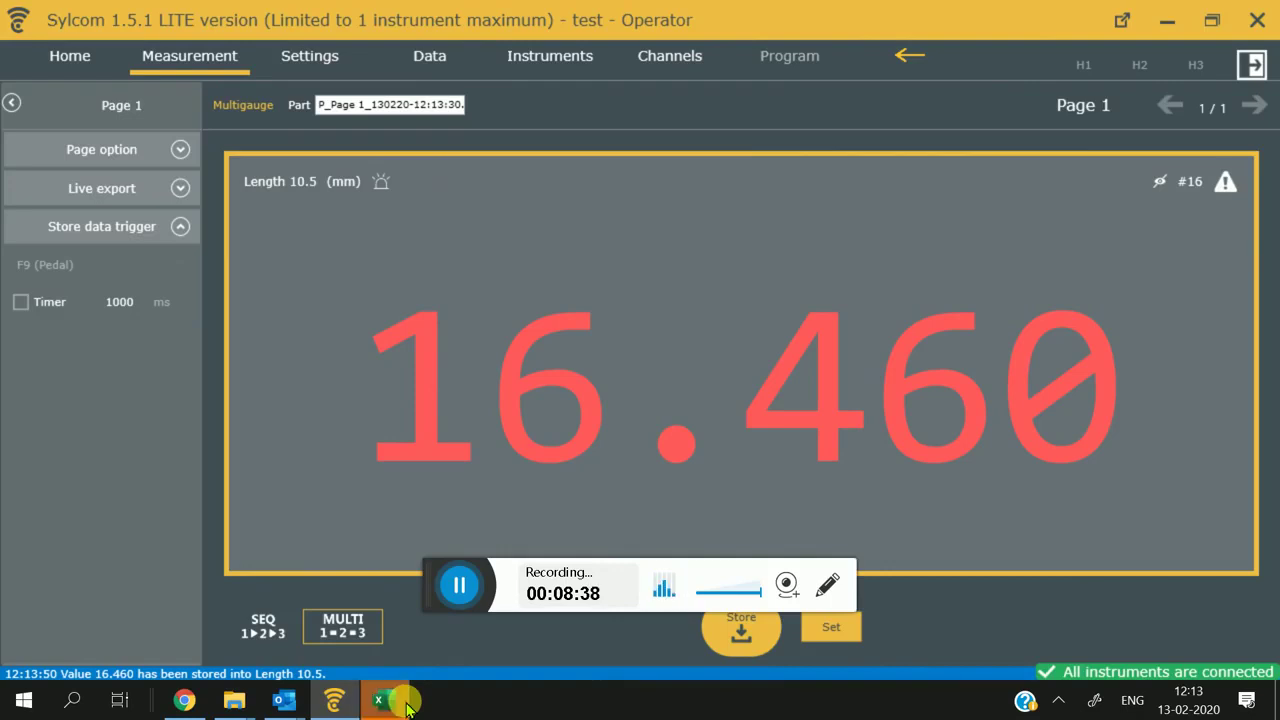
Step: Store readings 16.46, 27.7 and 34.23 into C6:E6, then close the workbook
key("F9")
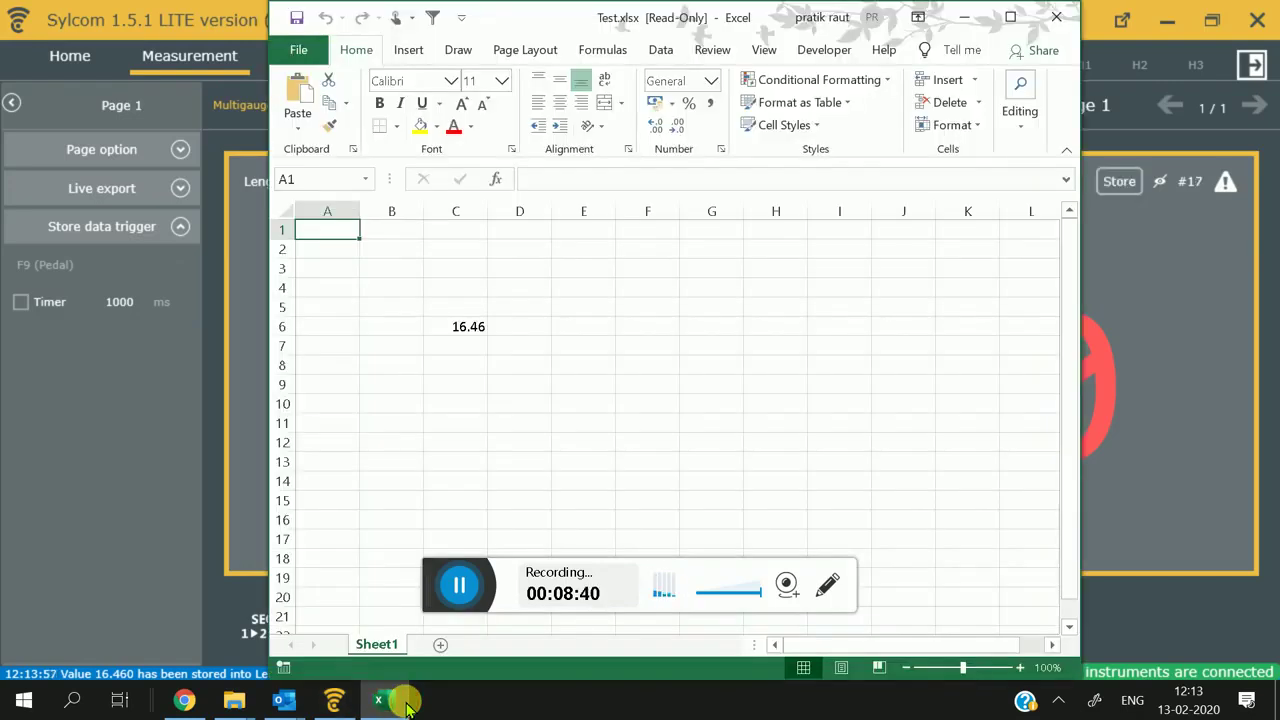
key("F9")
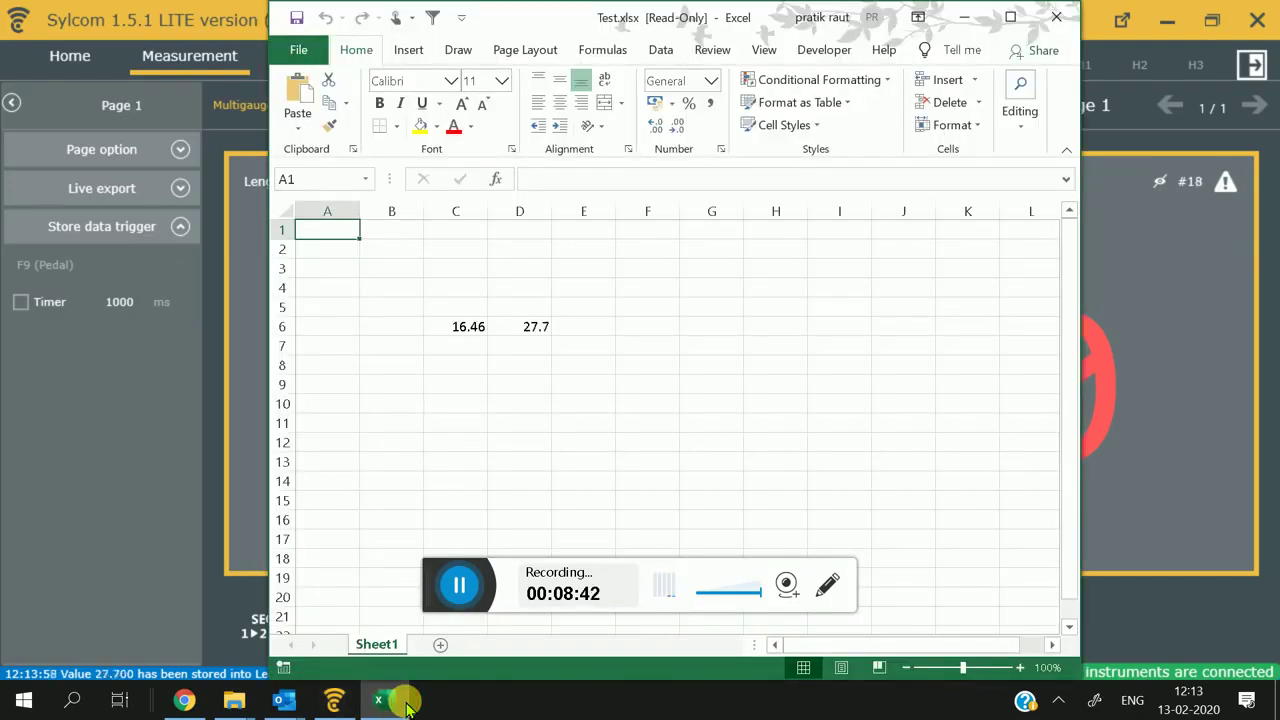
key("F9")
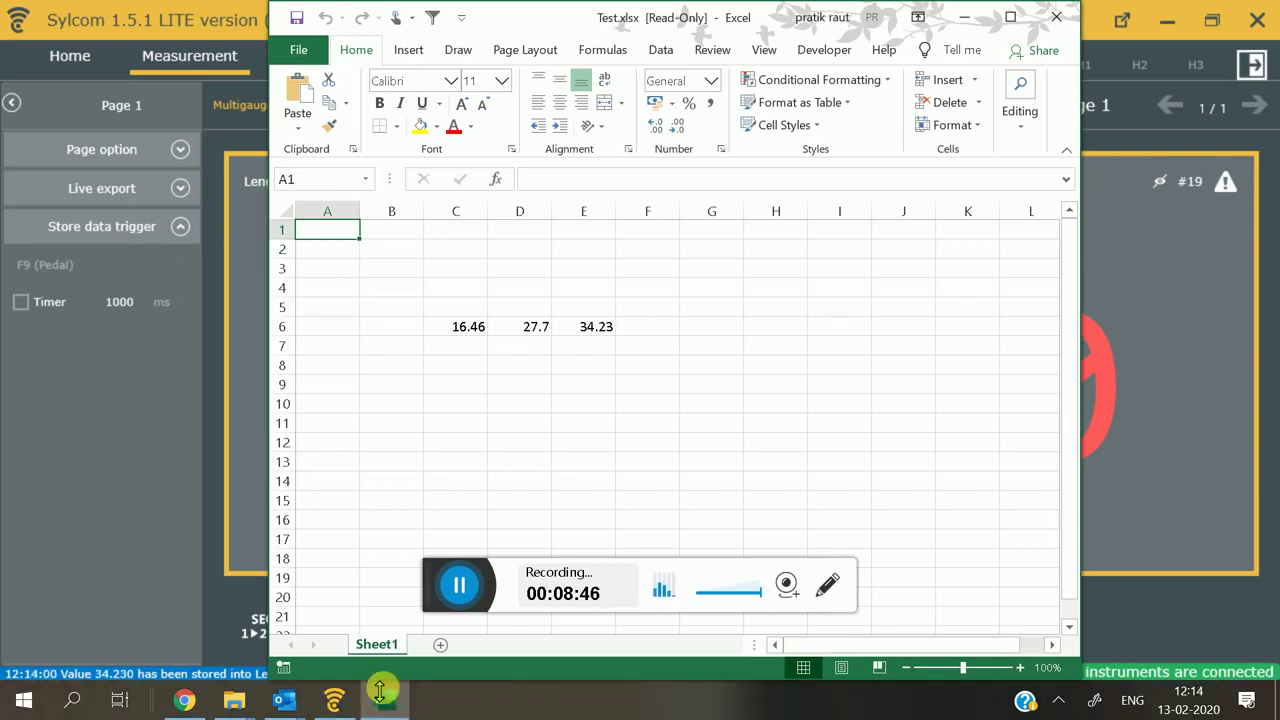
left_click(1048, 30)
Step: Close the workbook without saving and log back in as Supervisor with the password
left_click(661, 374)
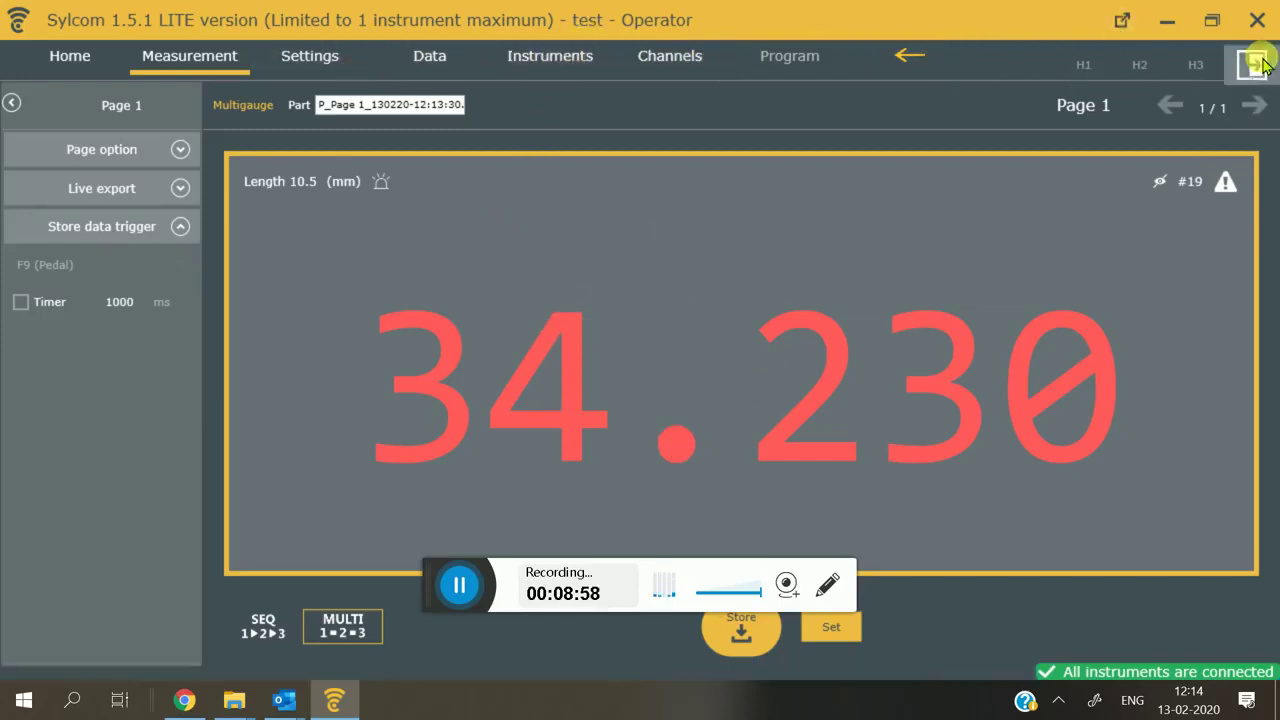
left_click(1251, 64)
left_click(858, 447)
left_click(857, 483)
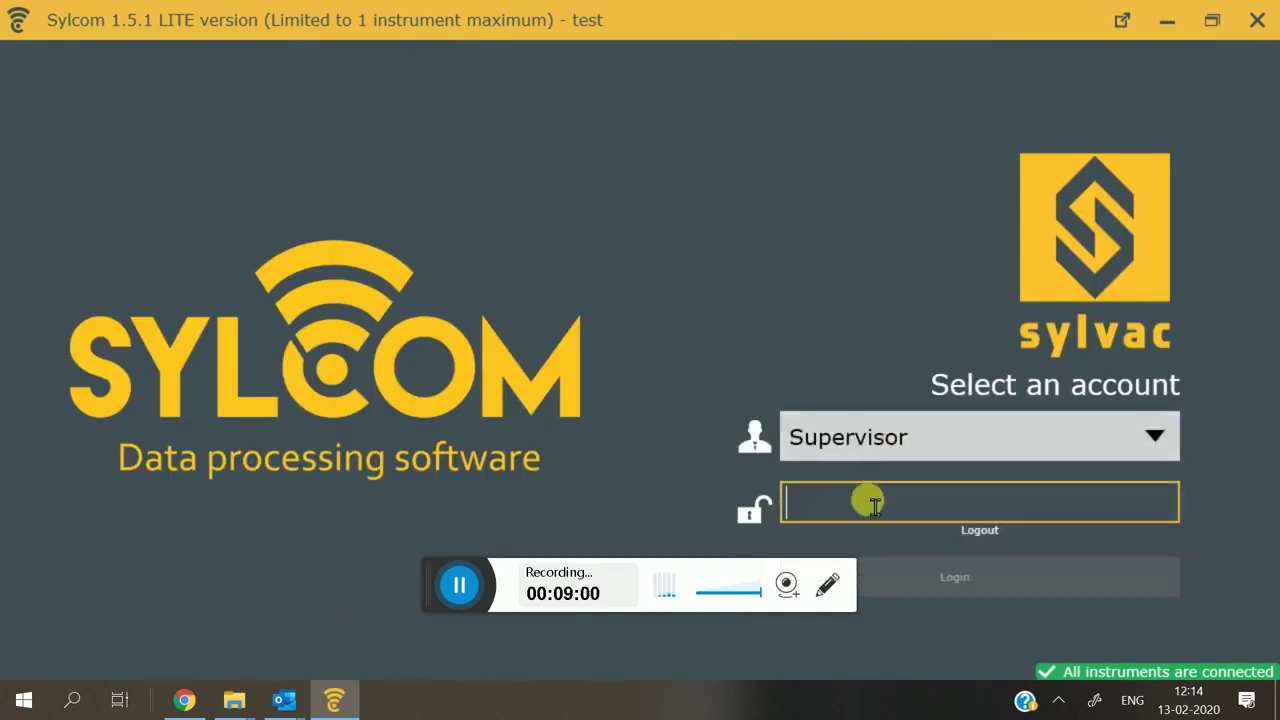
type("123")
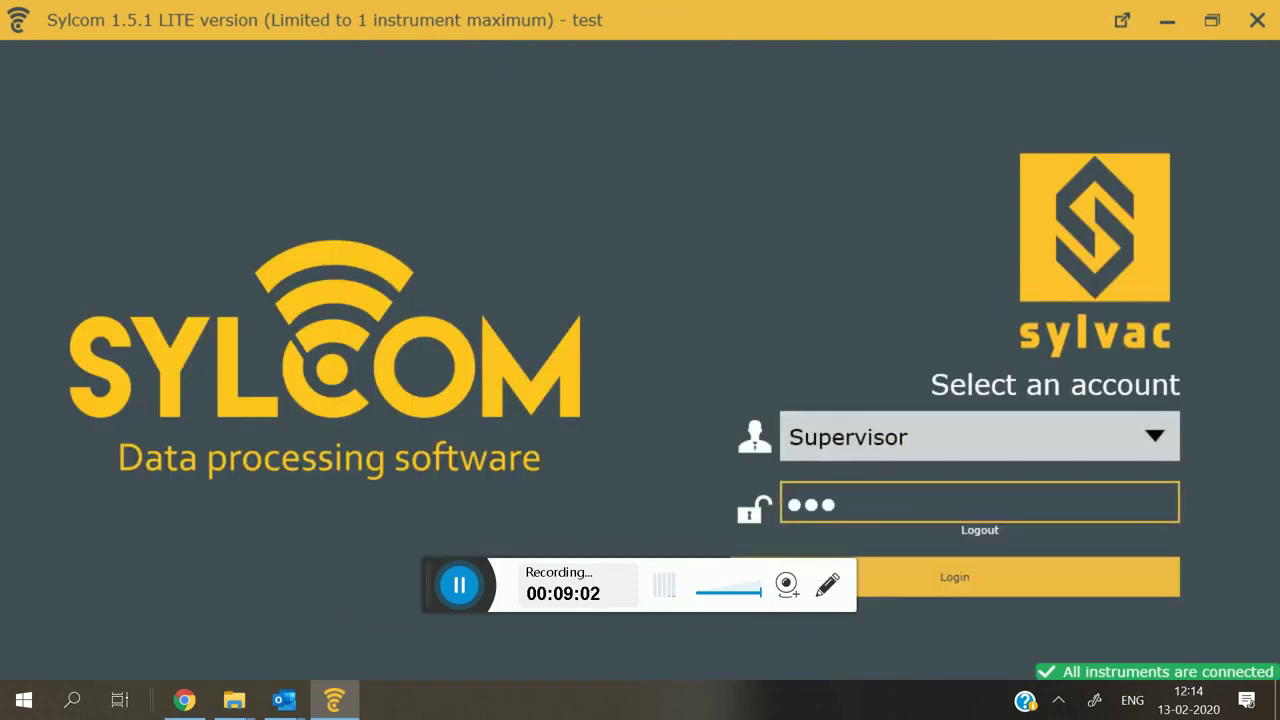
key("Return")
Step: Add a second Length 10.5 export row sending Deviation to cell C10, filling rightward
left_click(790, 88)
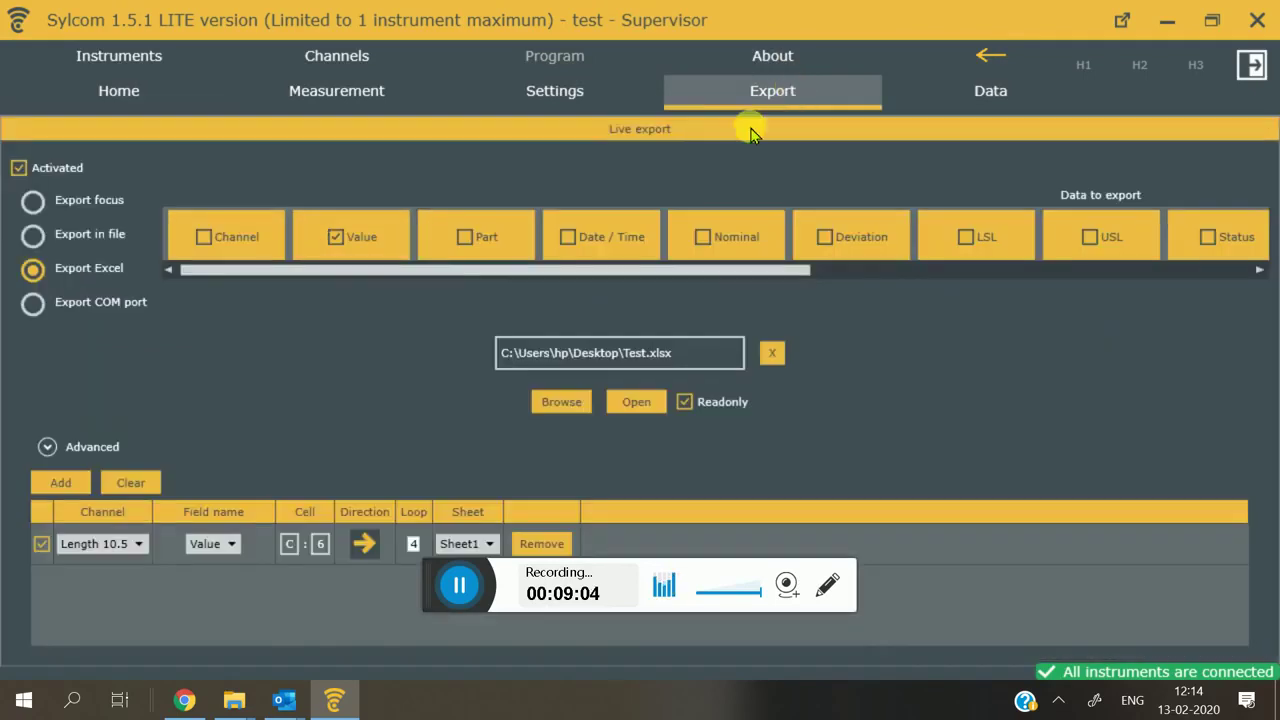
left_click(60, 483)
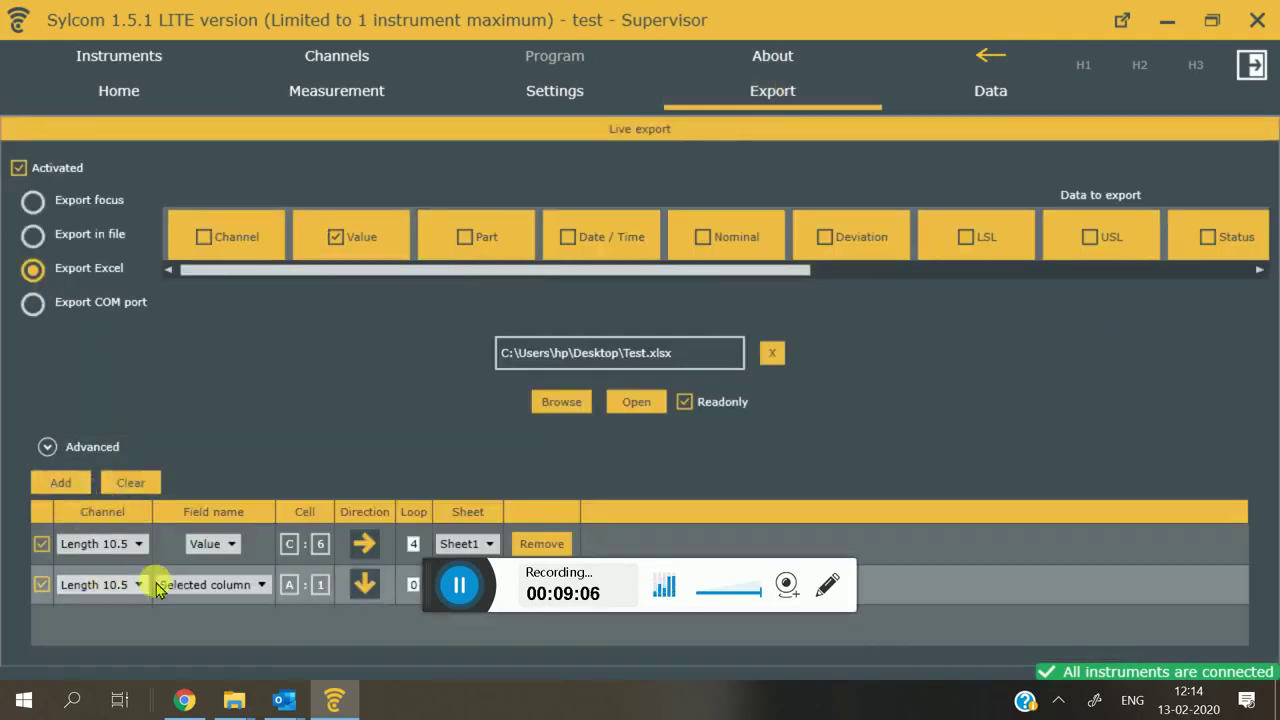
left_click(251, 584)
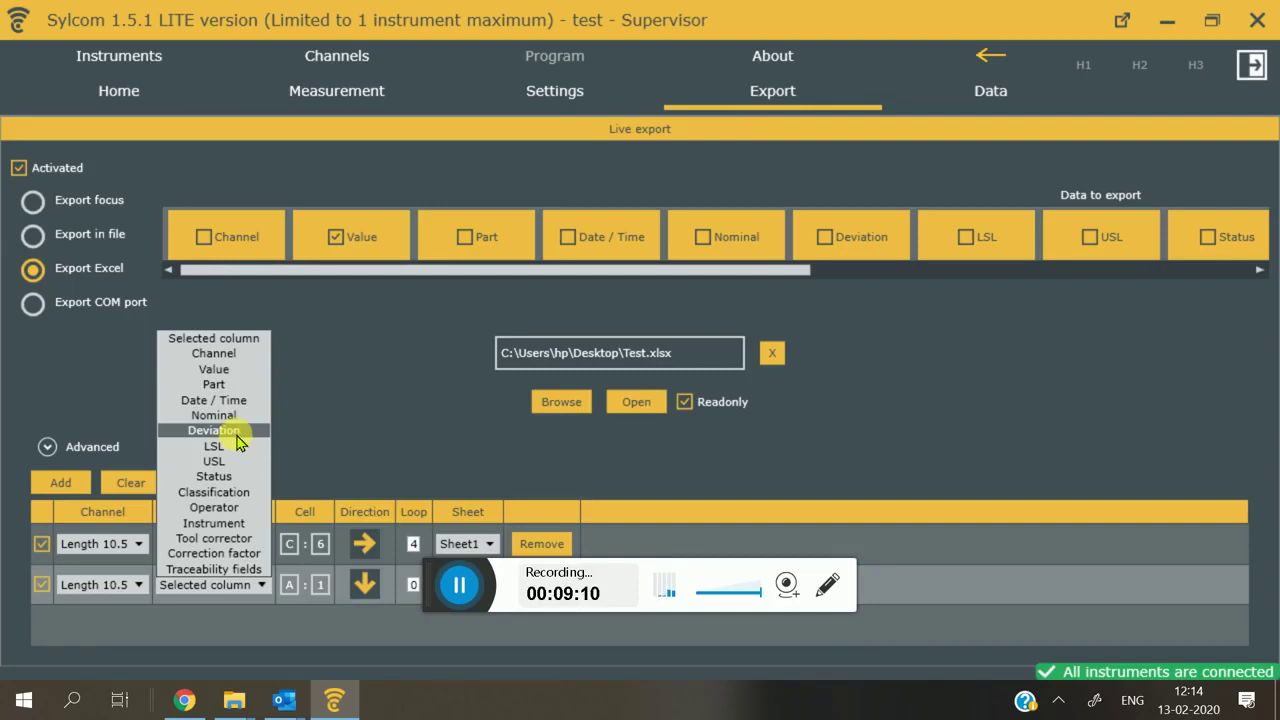
left_click(214, 430)
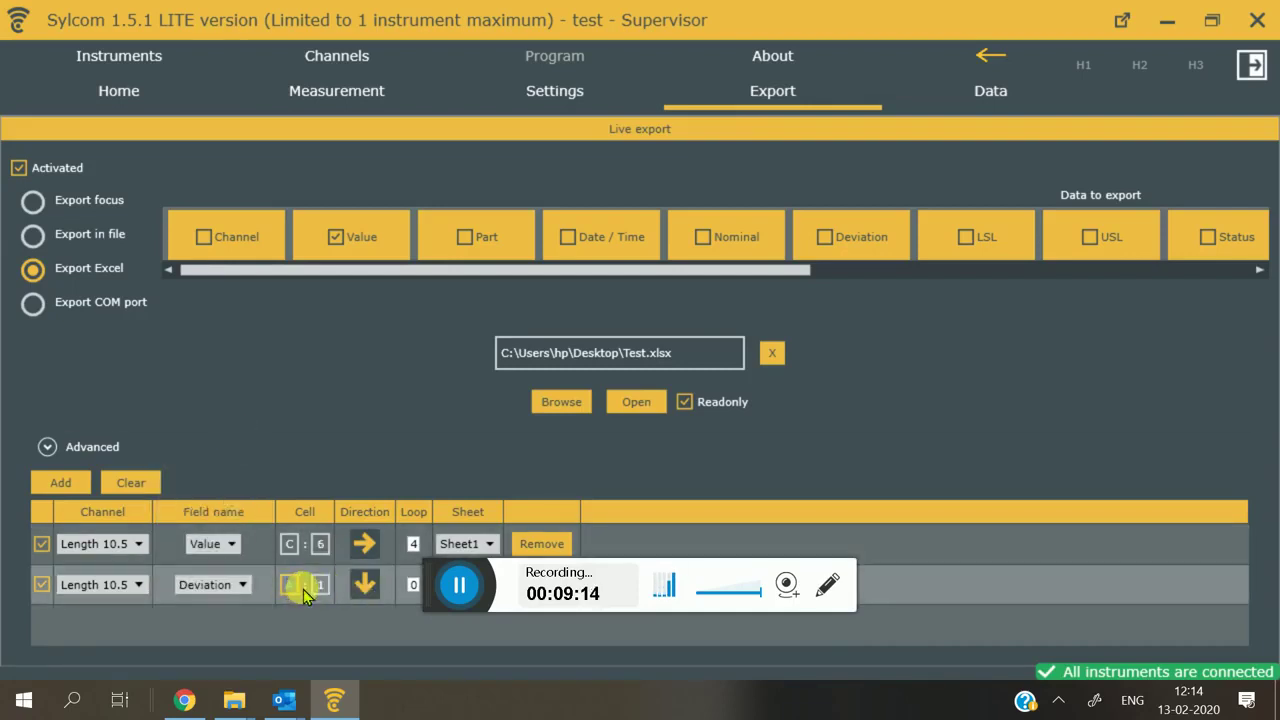
type("C")
left_click(368, 584)
left_click(375, 640)
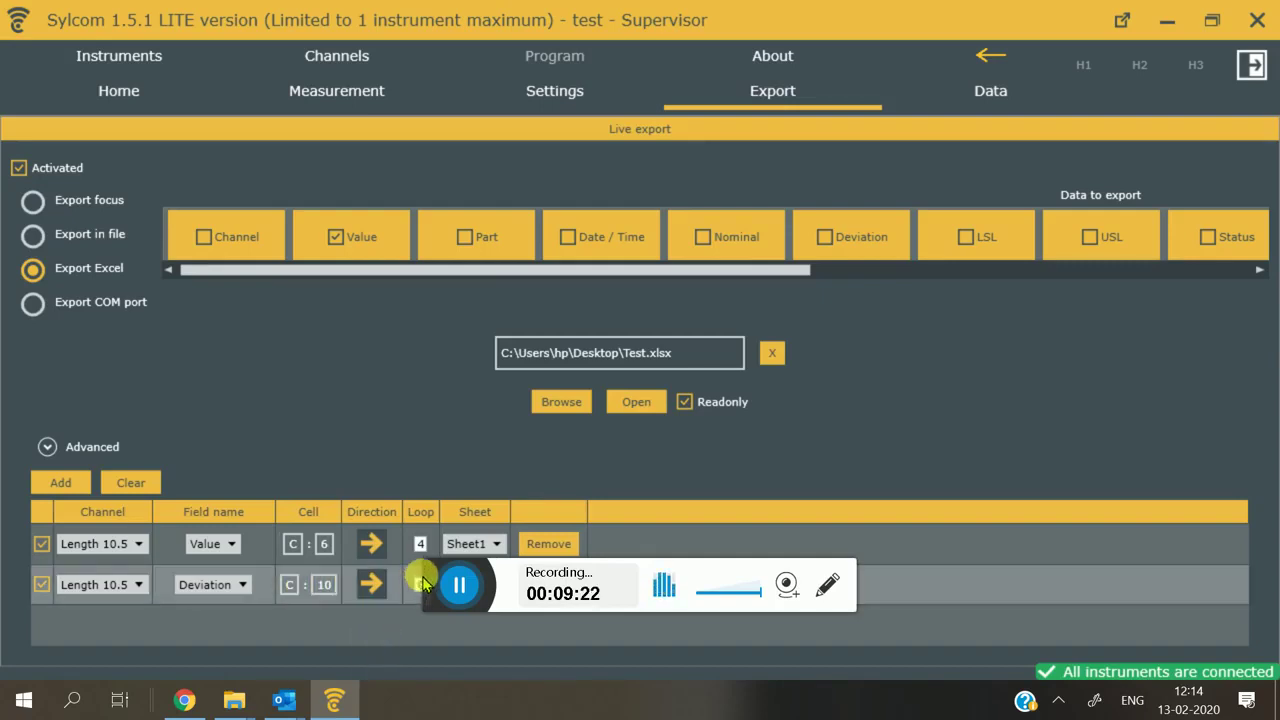
left_click(419, 588)
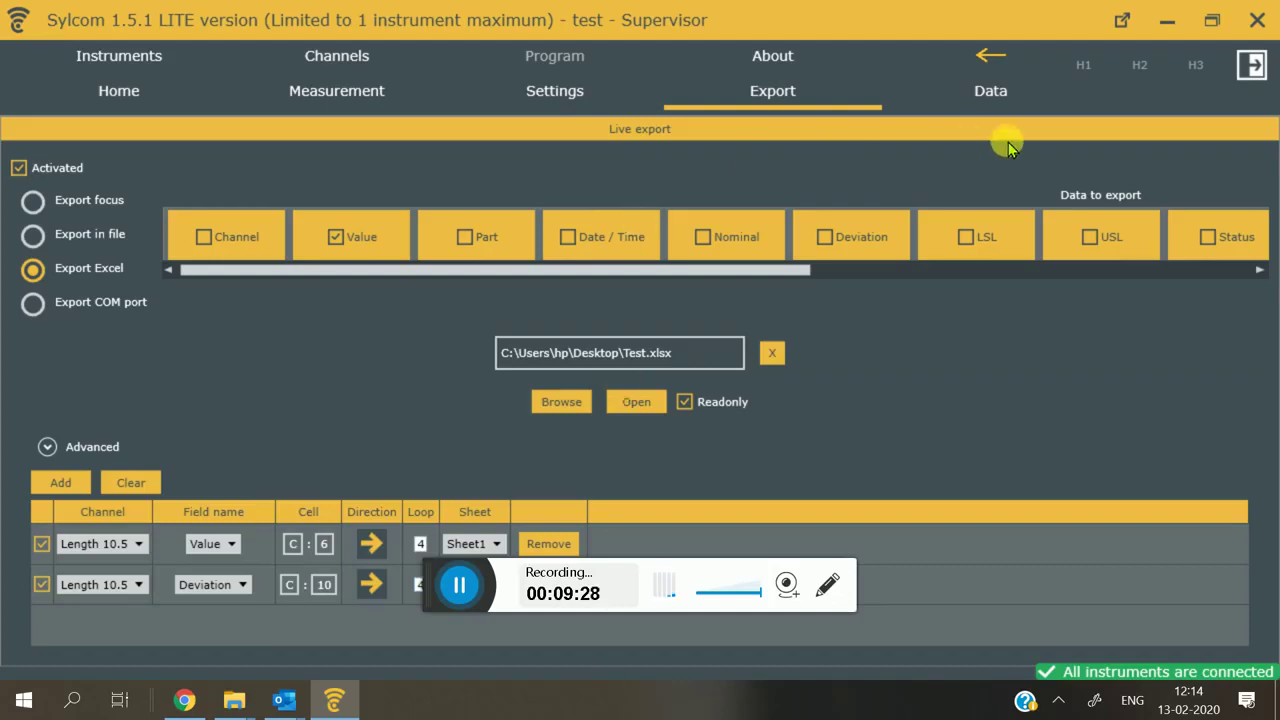
Step: Log out saving the export changes, re-enter as Supervisor, and view the empty Test.xlsx Sheet1
left_click(1249, 66)
key("Return")
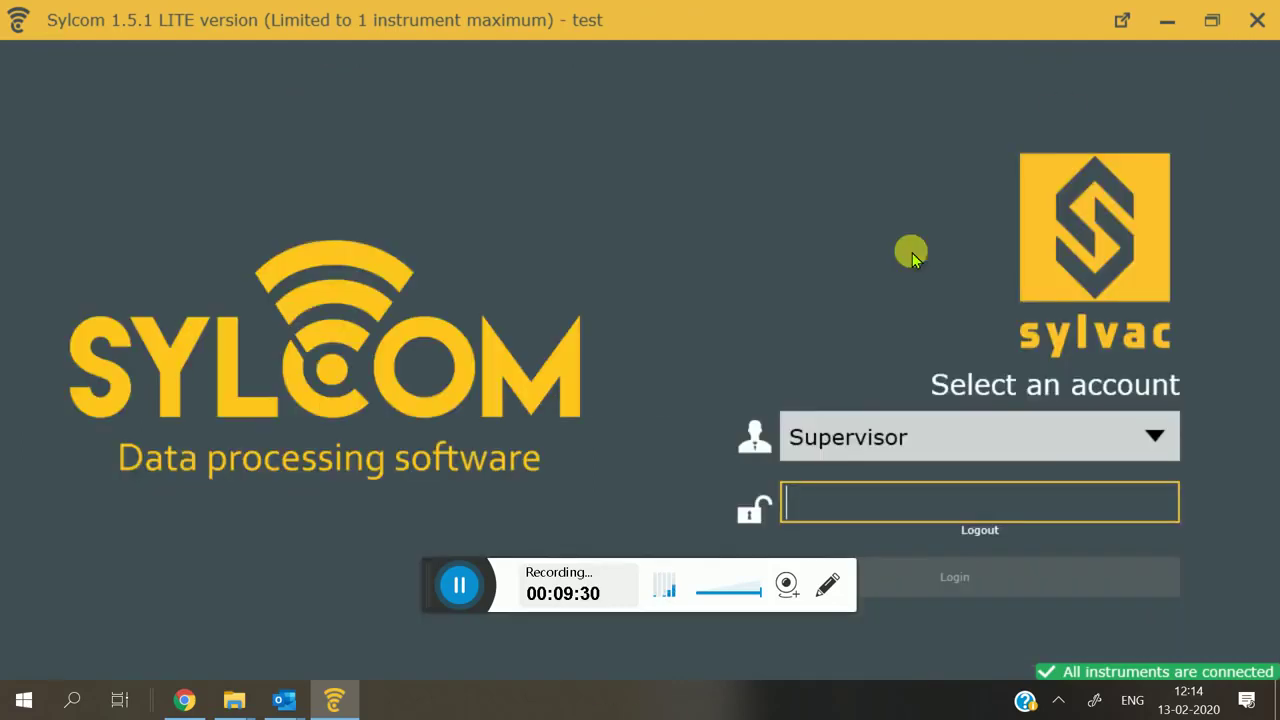
key("Return")
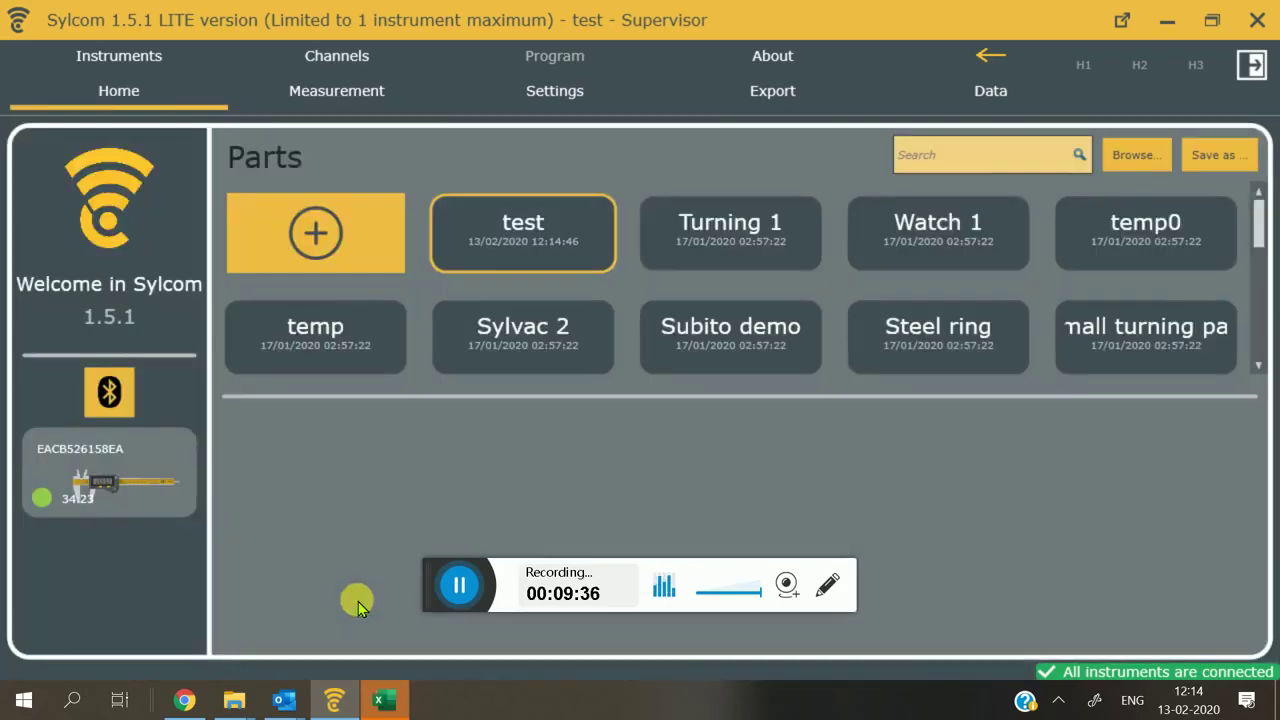
left_click(380, 701)
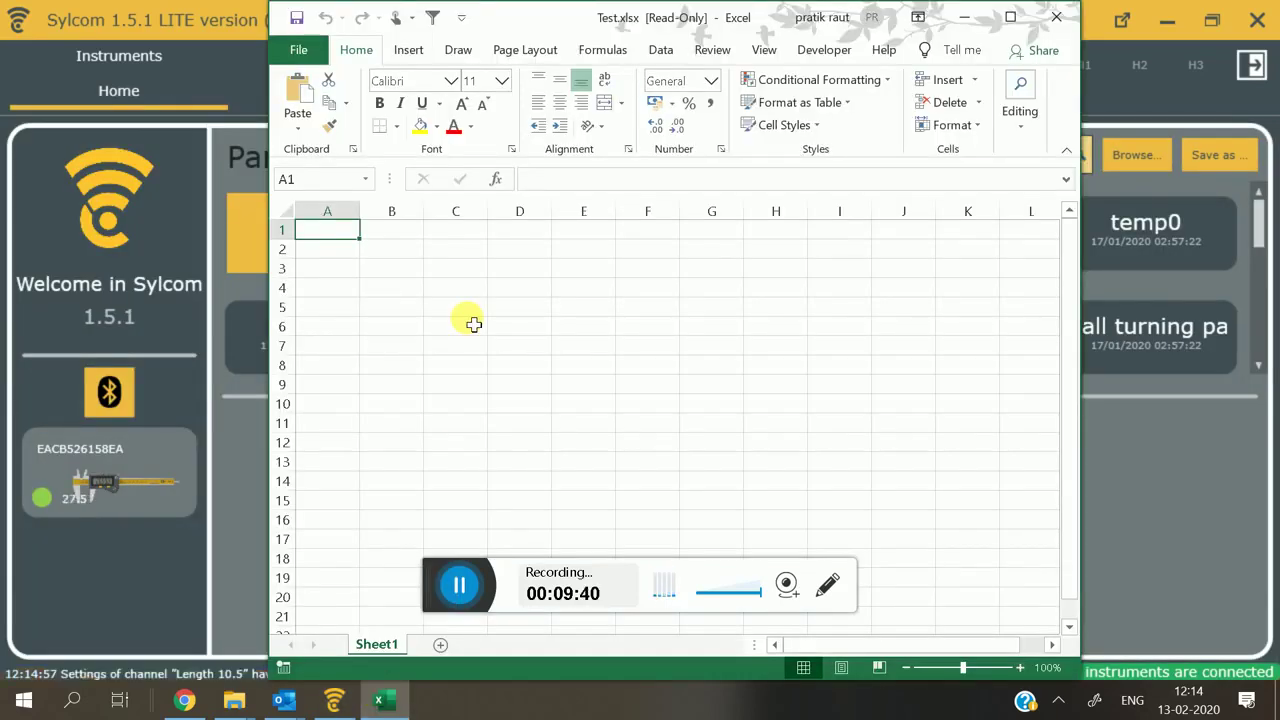
Step: Store four readings and confirm Test.xlsx shows 27.5–57.71 in C6:F6 and deviations 17–47.21 in C10:F10
left_click(237, 89)
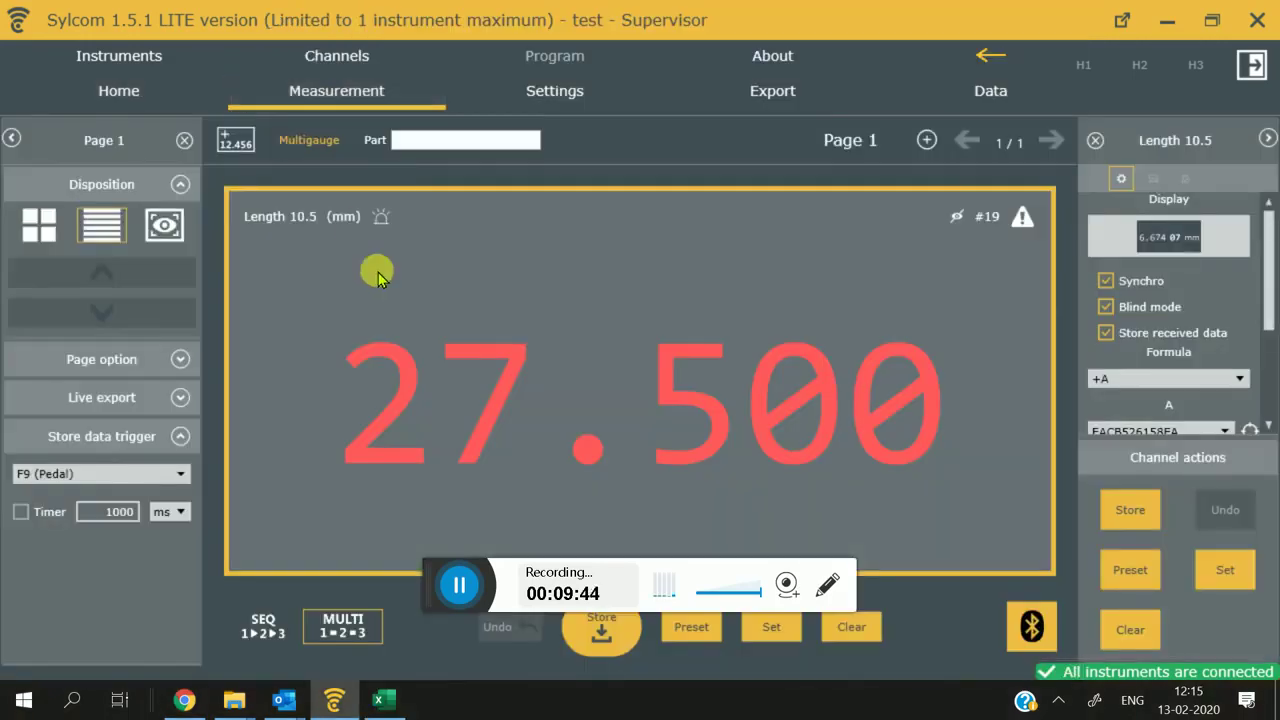
left_click(383, 700)
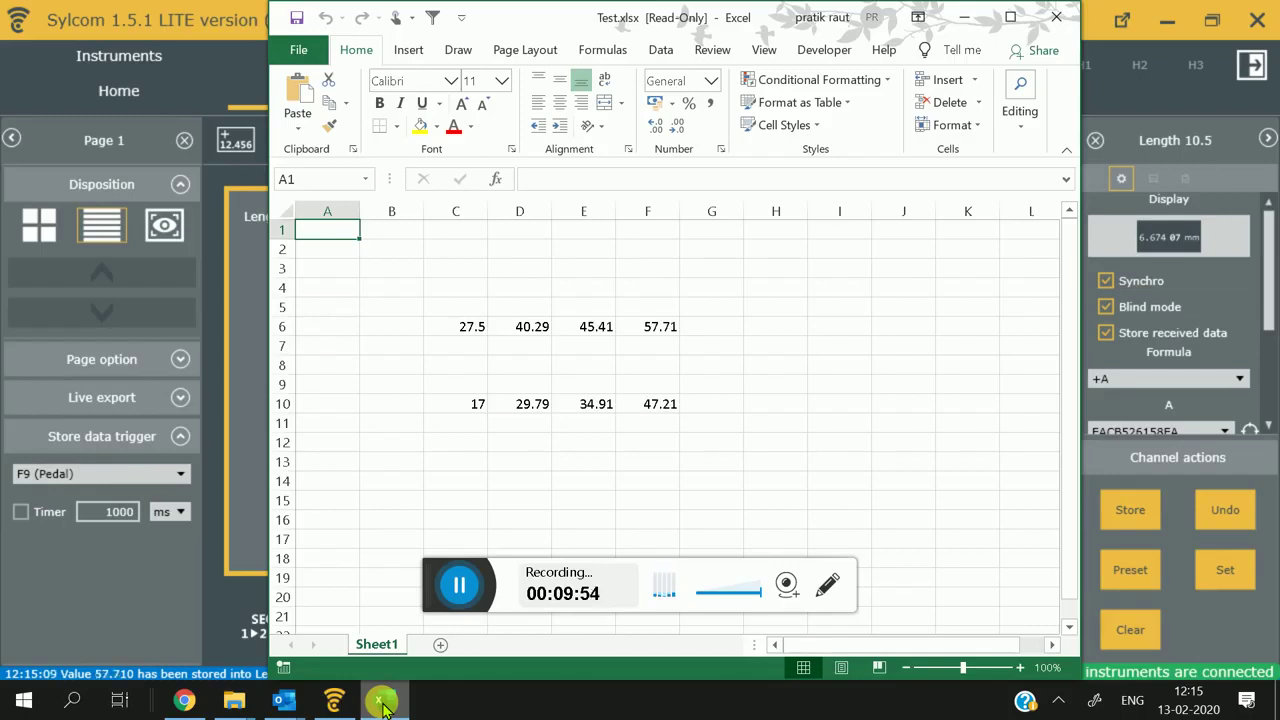
left_click(383, 702)
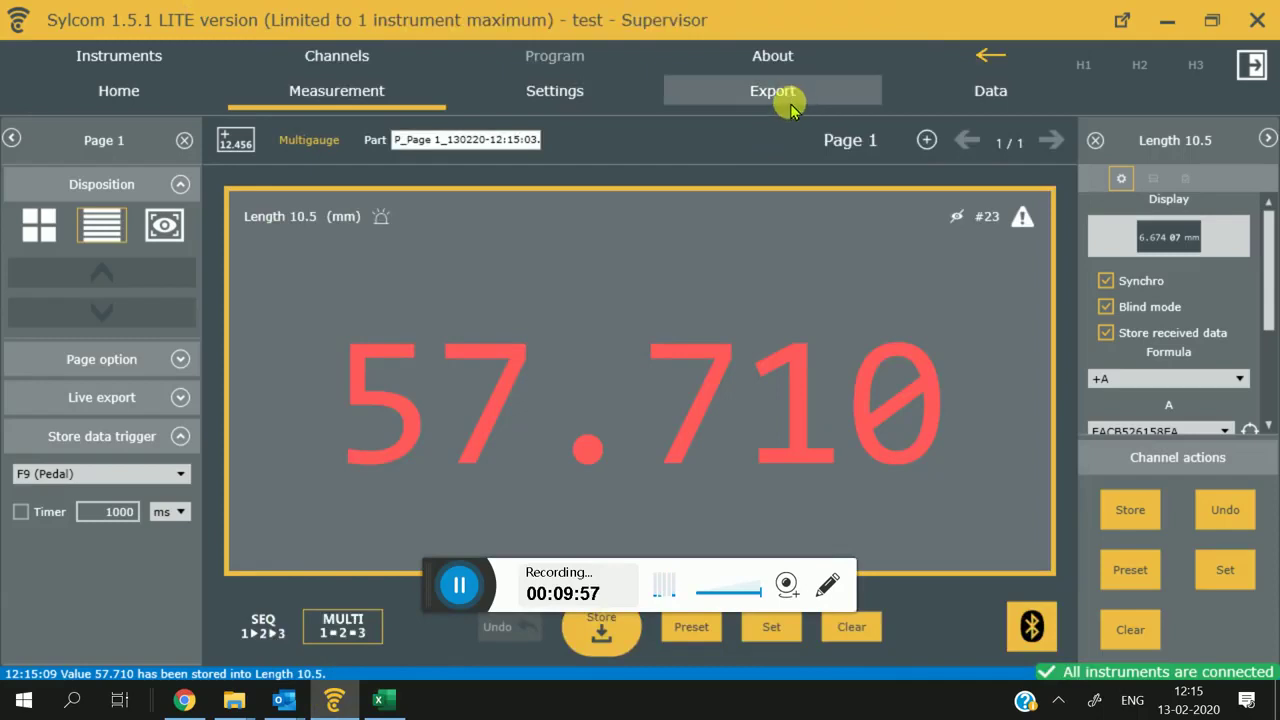
left_click(780, 95)
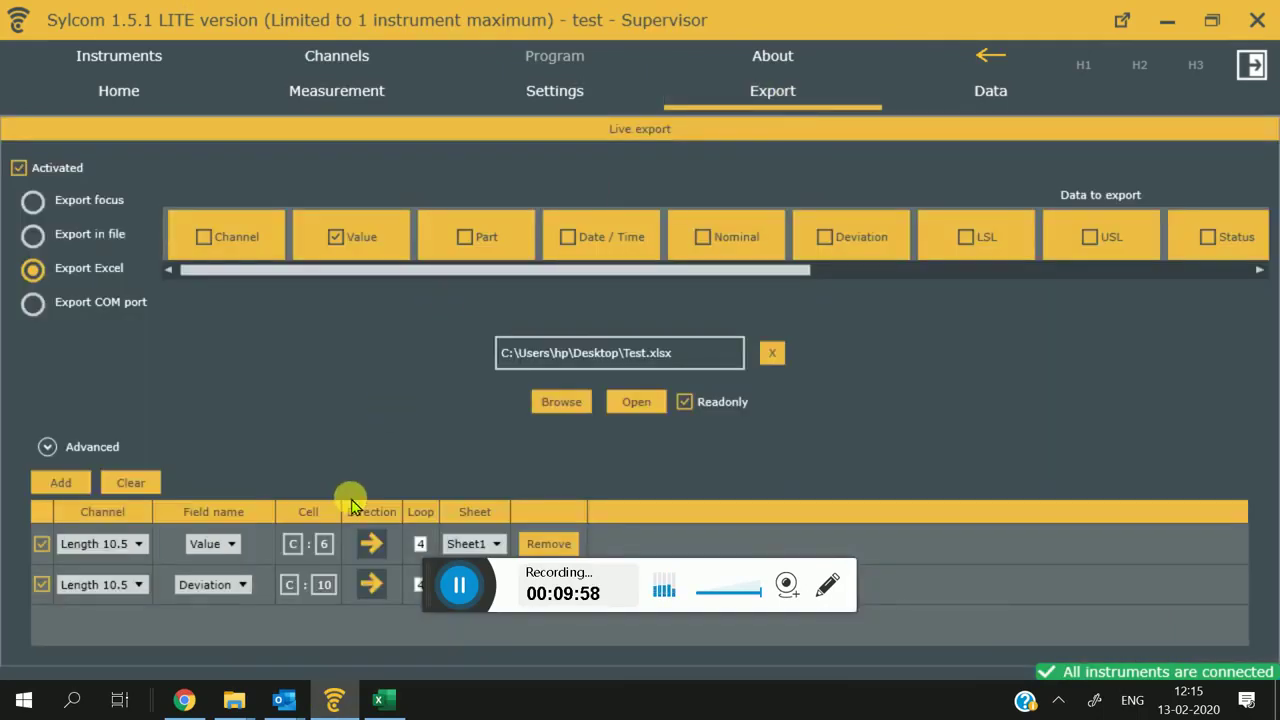
Step: Switch the second export row's field to Status and review the 73 stored NoGo values
left_click(200, 594)
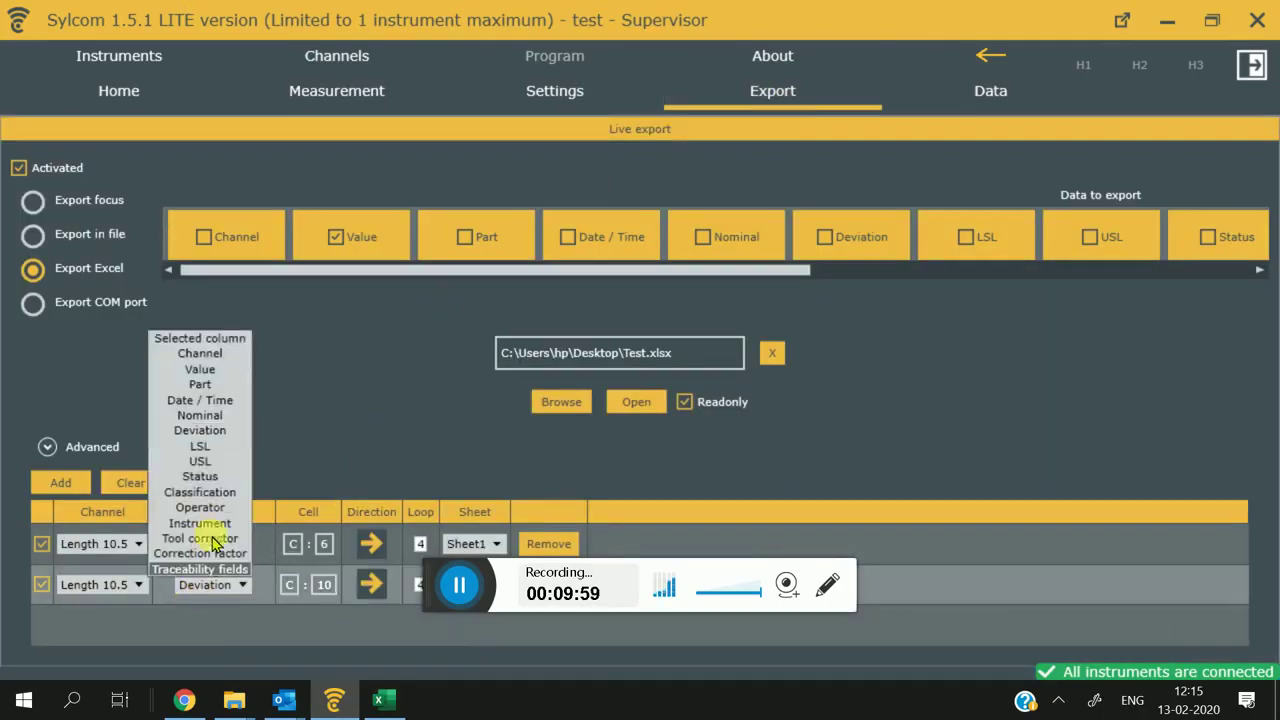
left_click(228, 478)
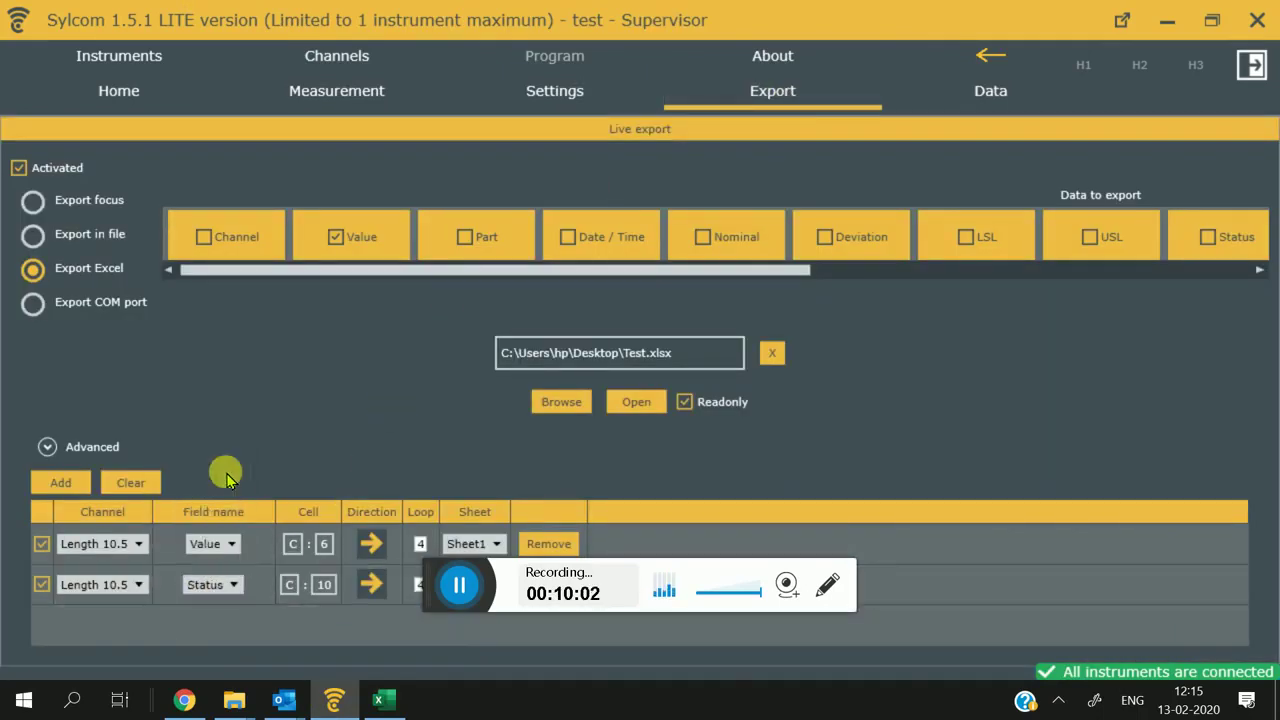
left_click(968, 102)
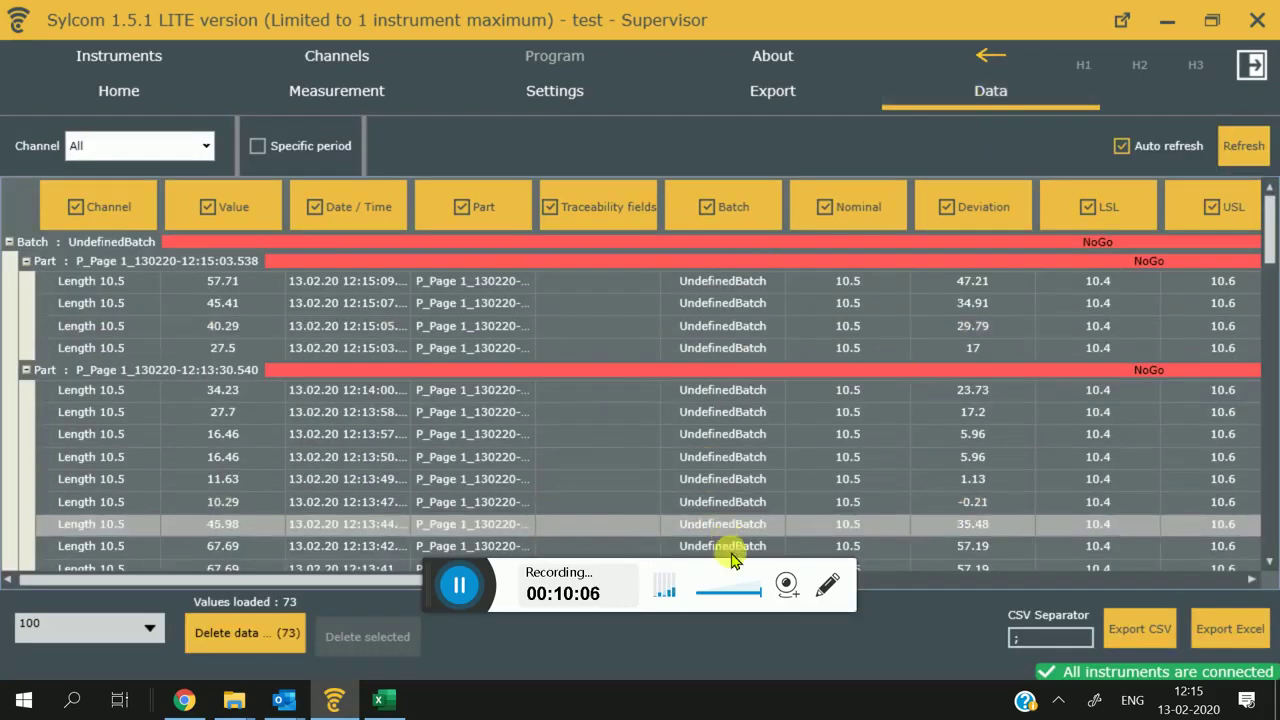
left_click_drag(326, 577, 862, 545)
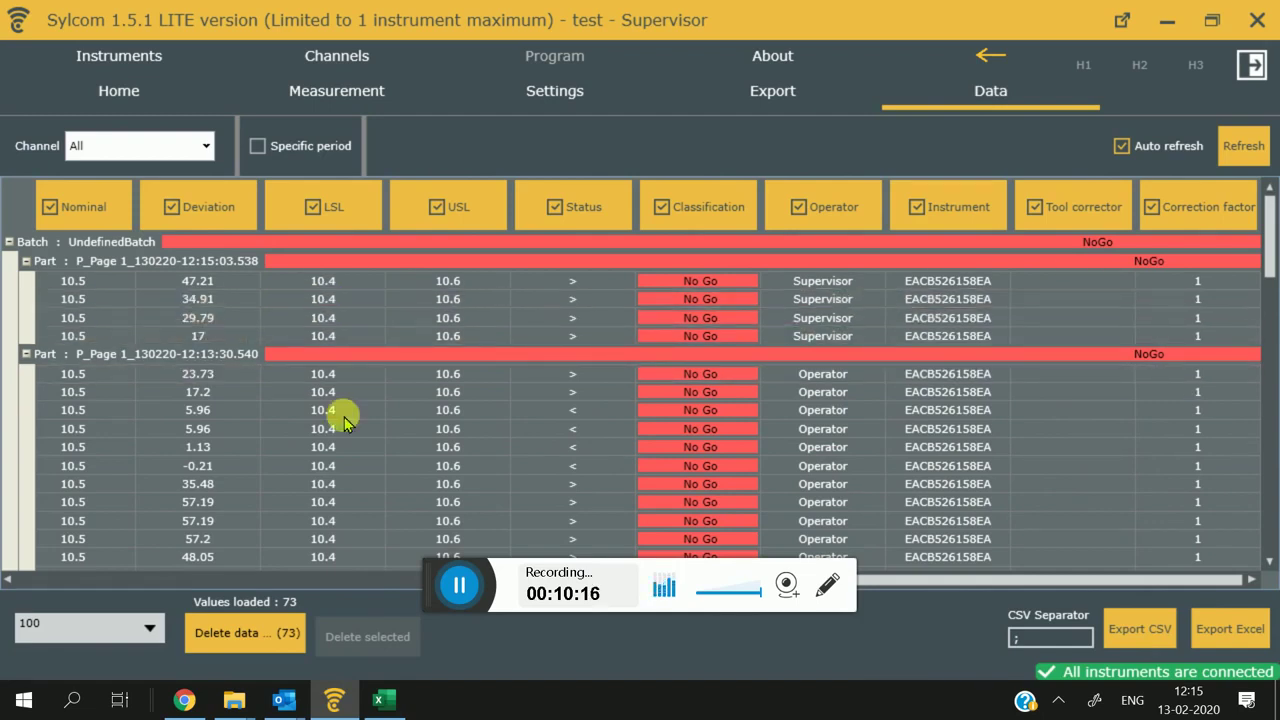
left_click(346, 579)
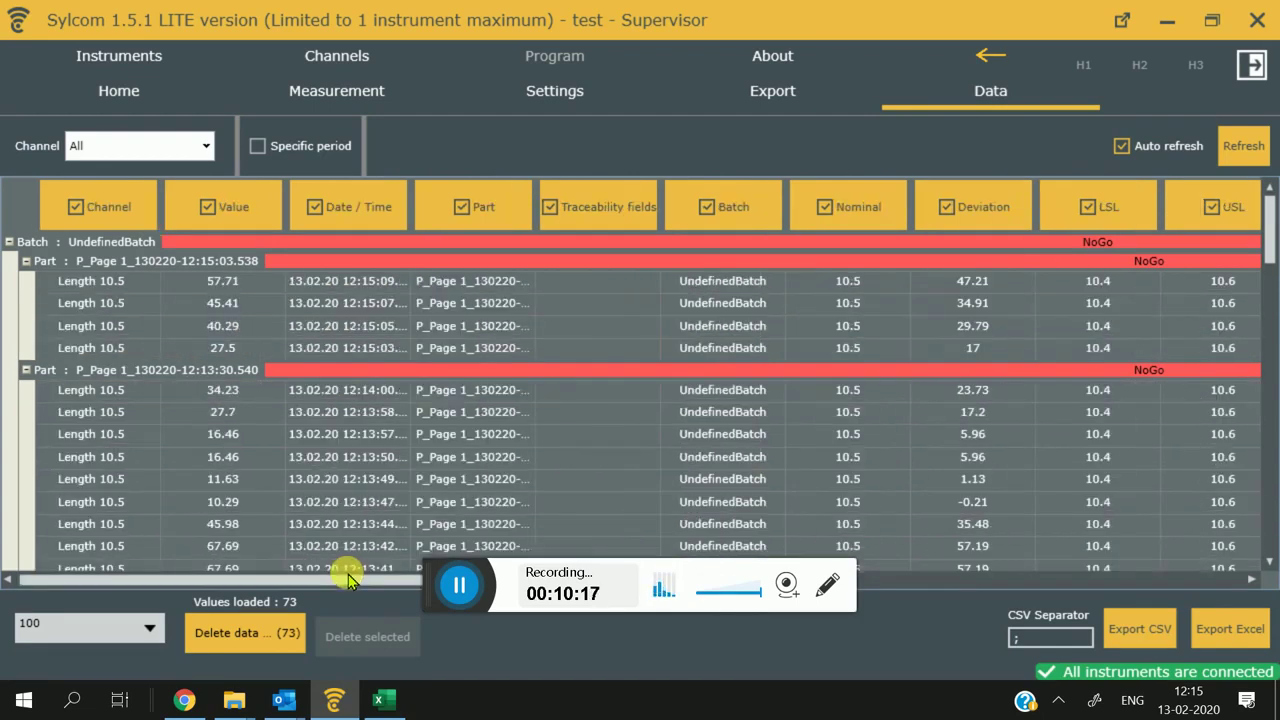
left_click(760, 105)
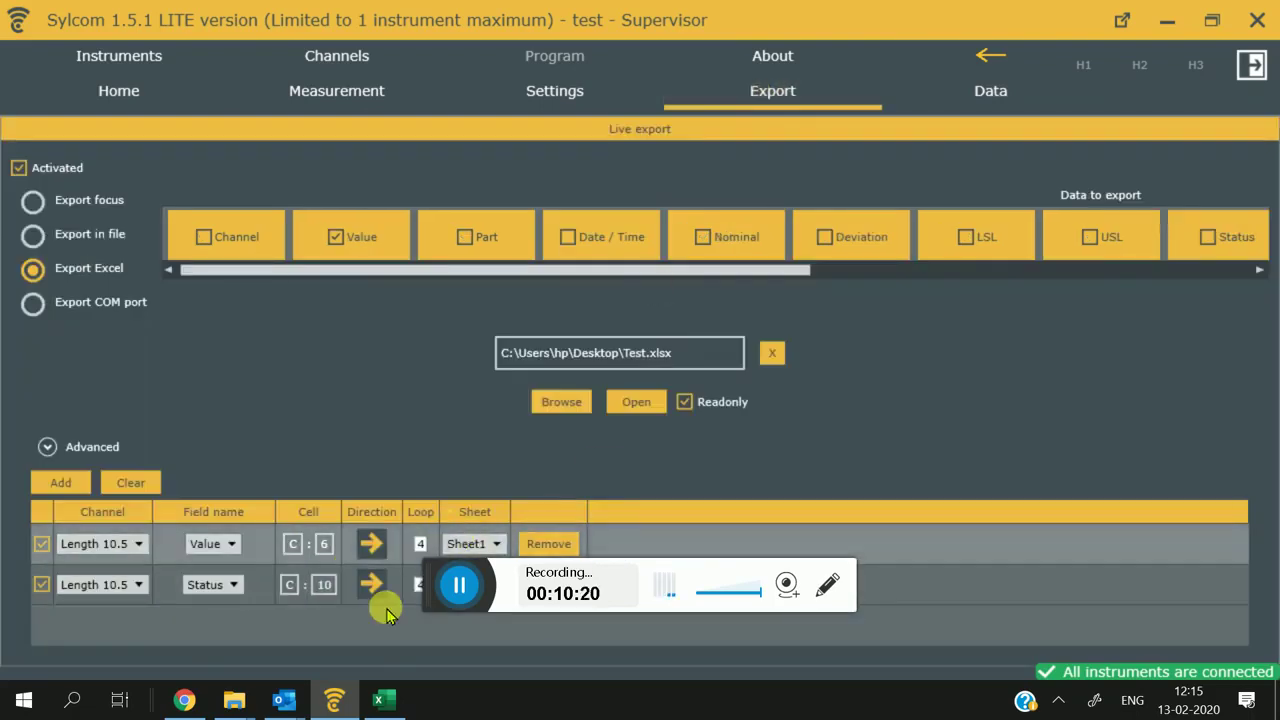
Step: Check the newly exported readings in Test.xlsx and the stored Go values, then view Settings
left_click(352, 95)
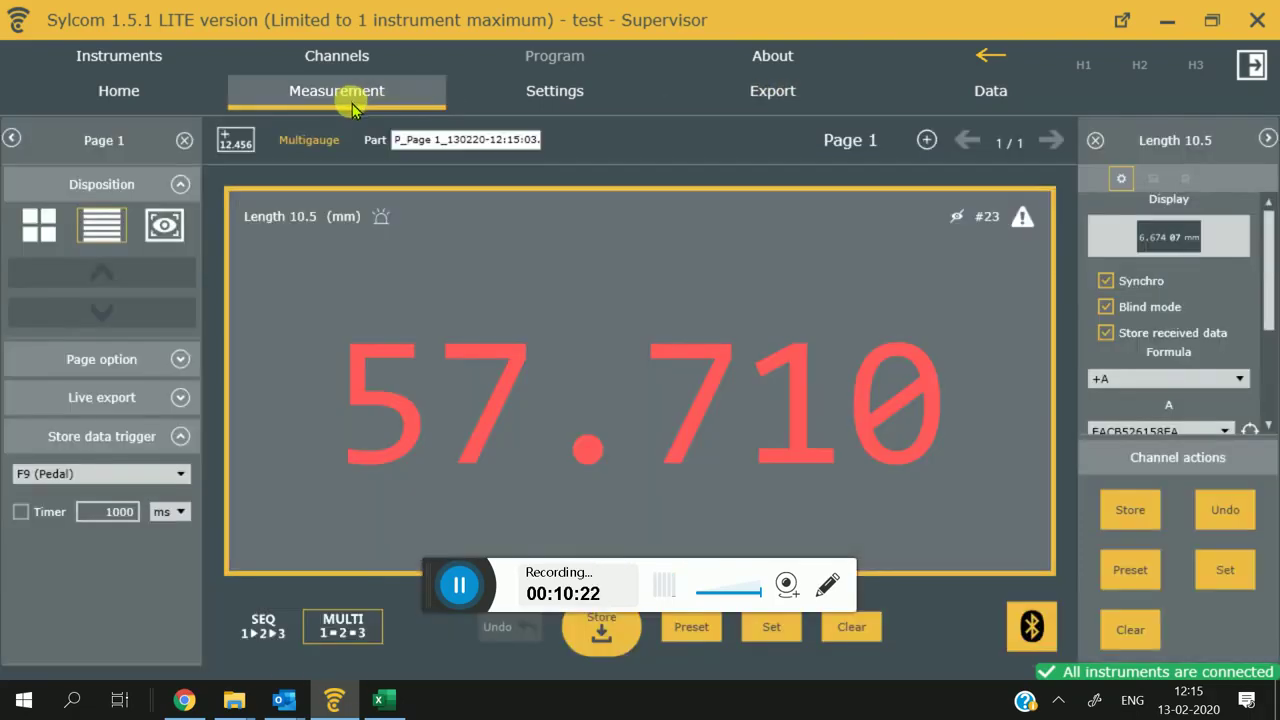
left_click(382, 704)
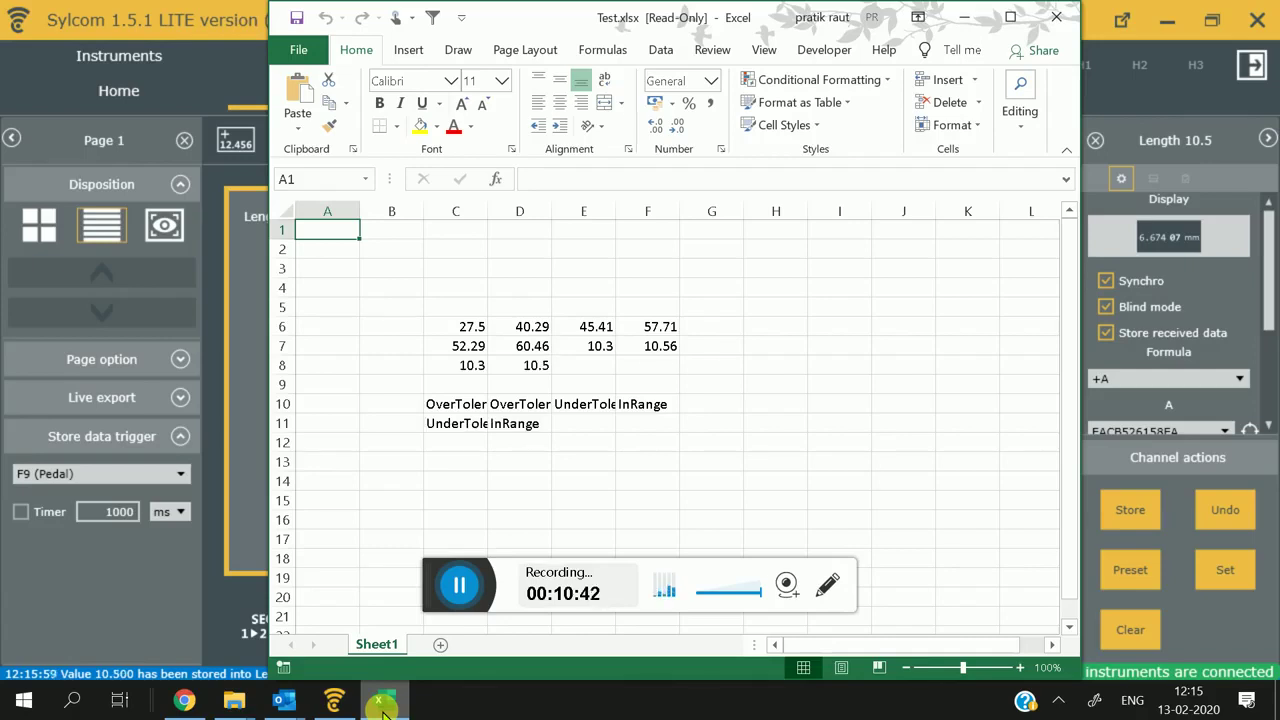
left_click(382, 705)
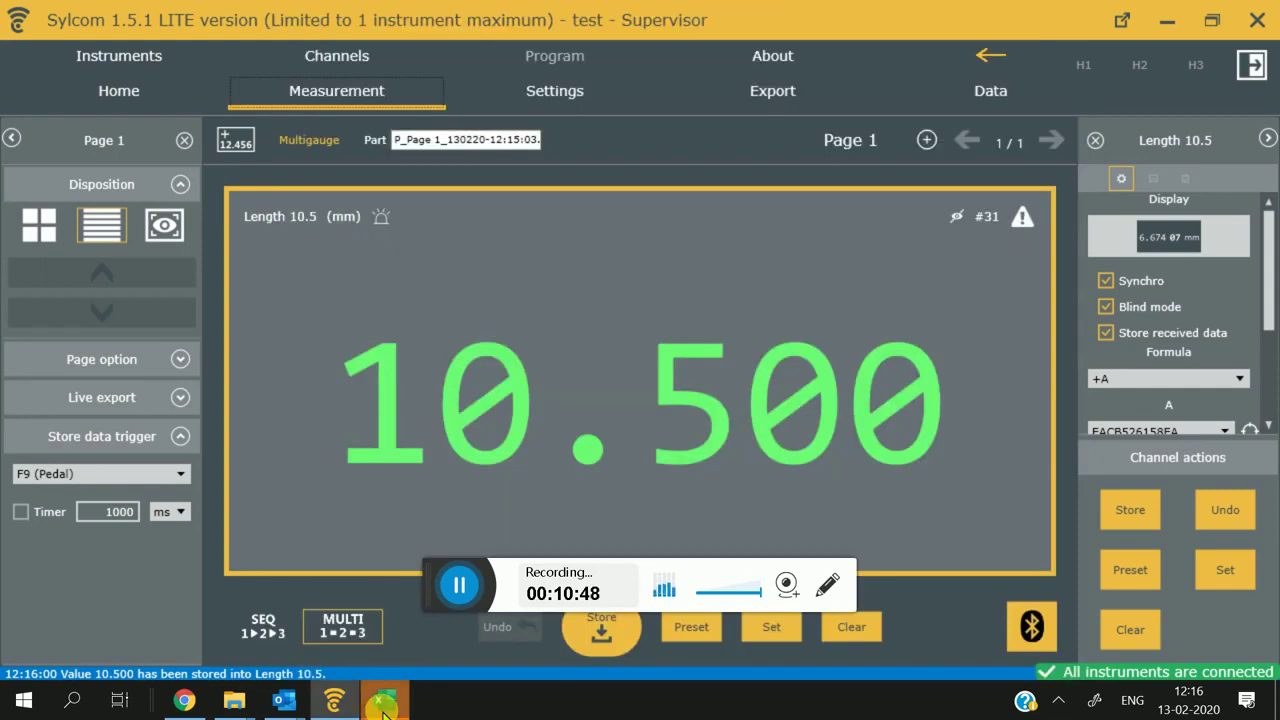
left_click(382, 705)
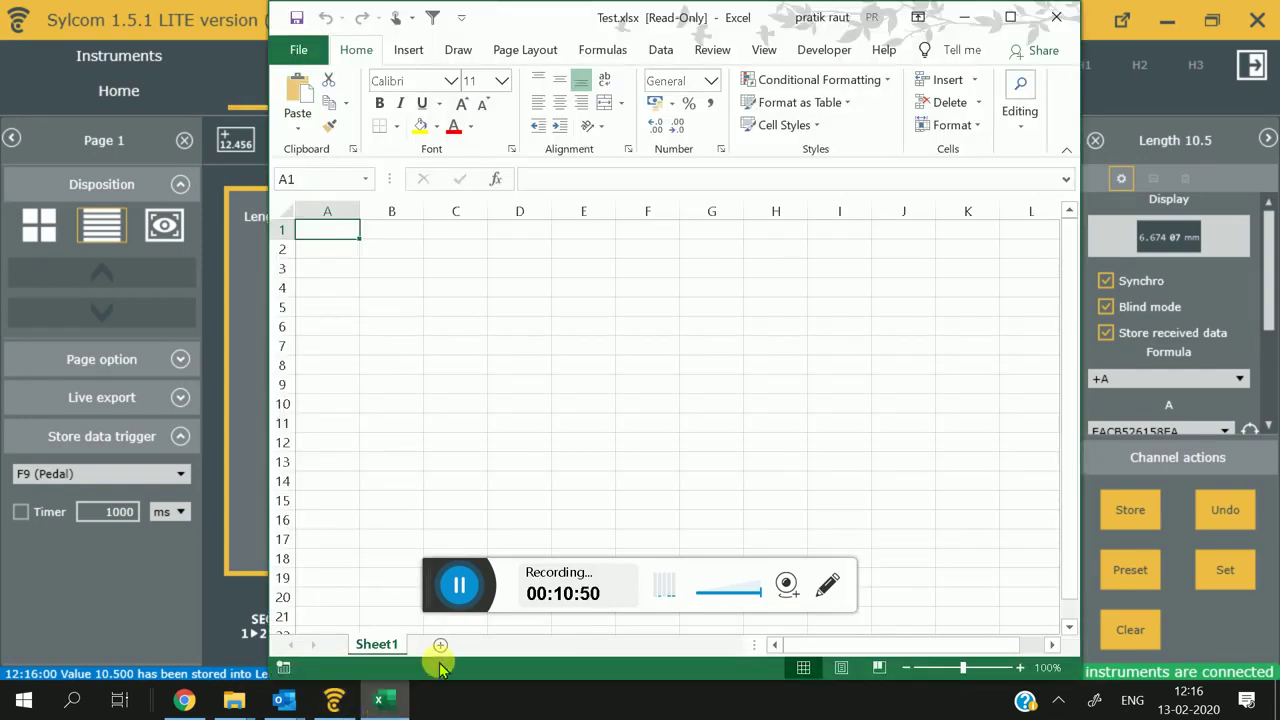
left_click(165, 593)
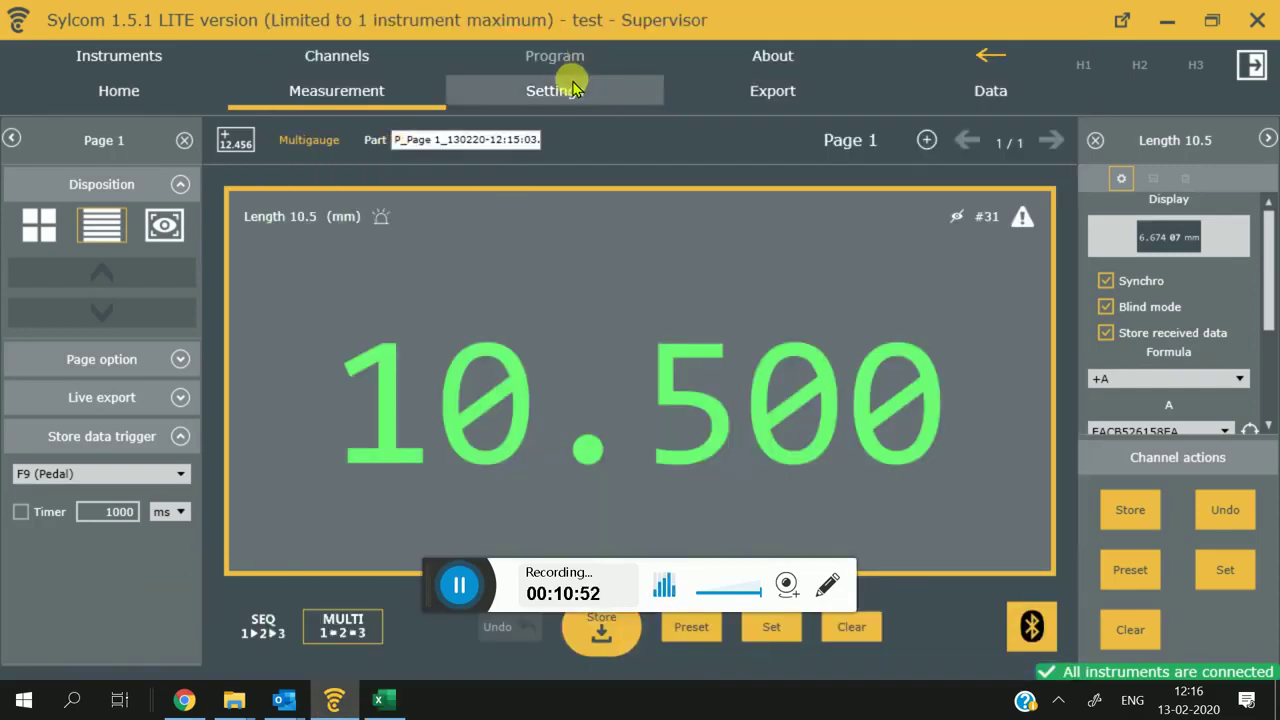
left_click(988, 91)
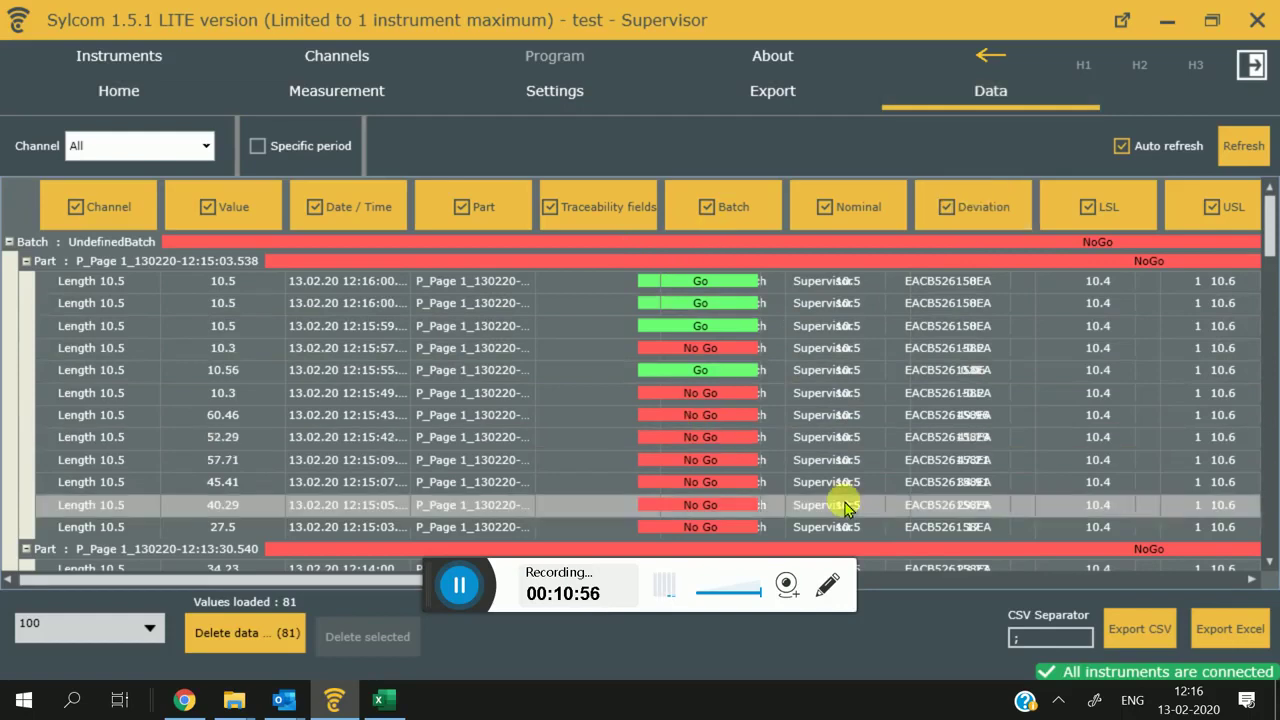
left_click(740, 82)
left_click(562, 94)
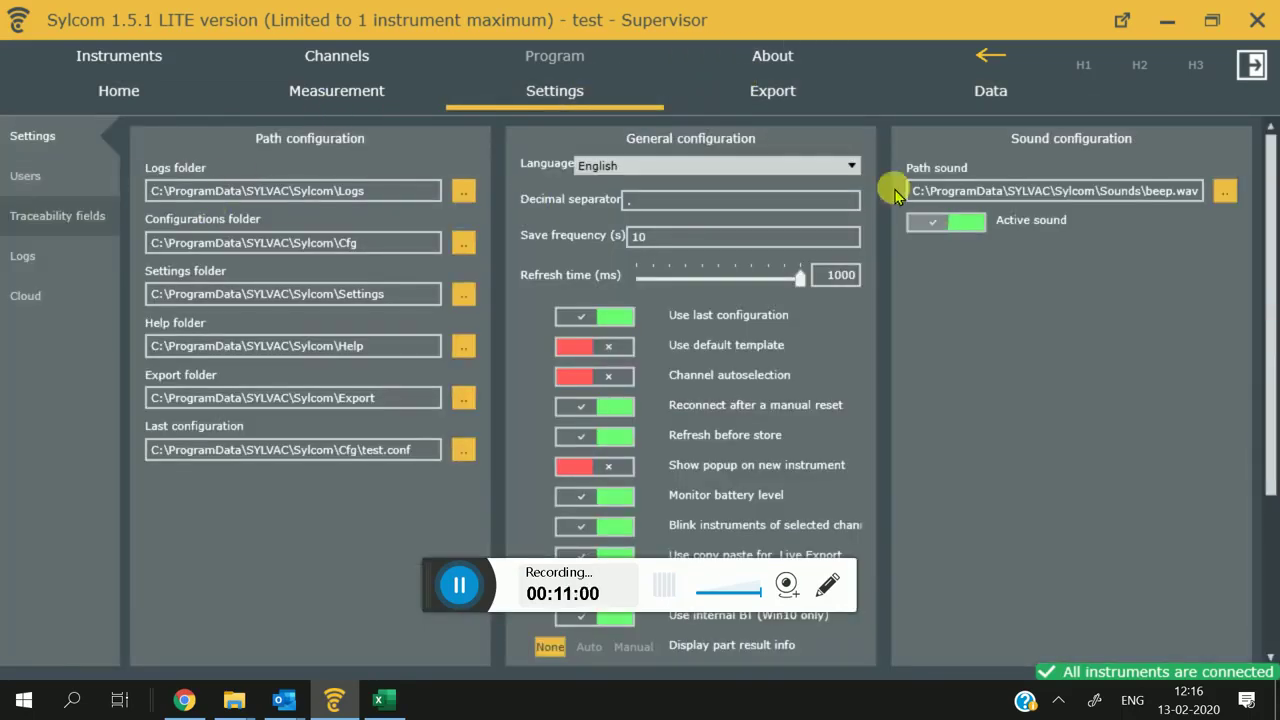
Step: Set Length 10.5 live export to a COM port, leaving the port unselected
left_click(926, 97)
left_click(808, 95)
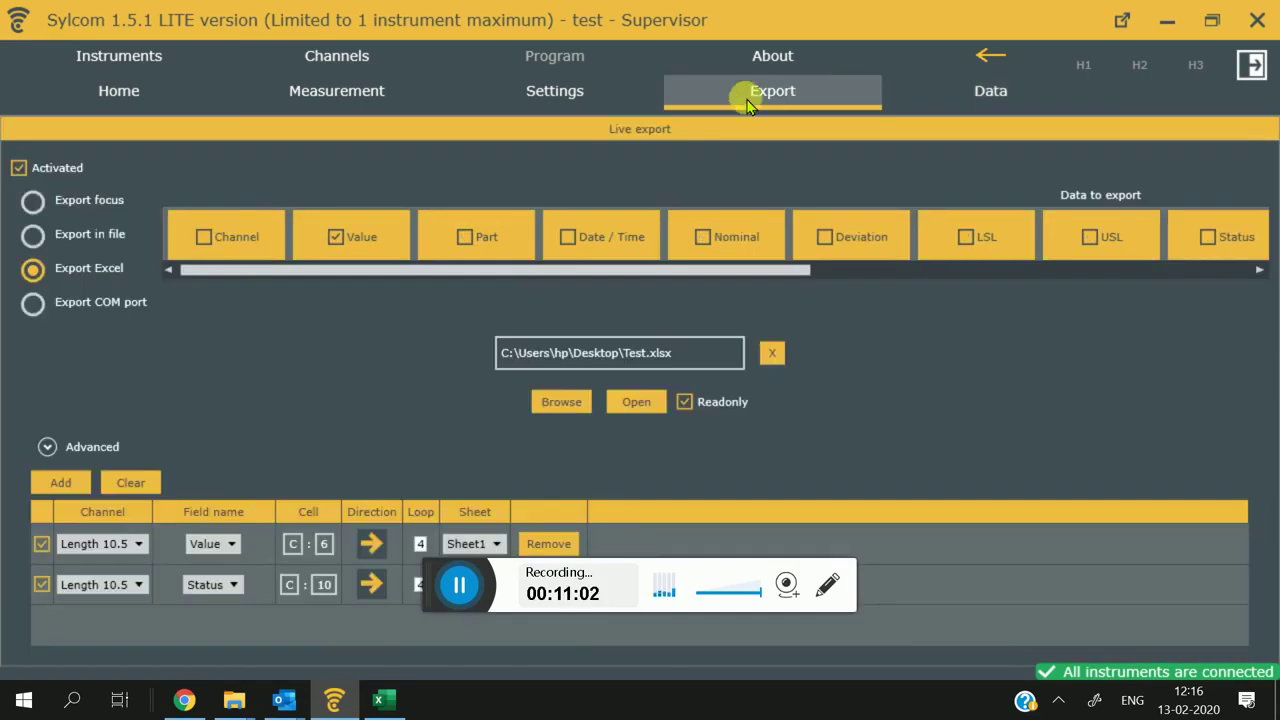
left_click(78, 315)
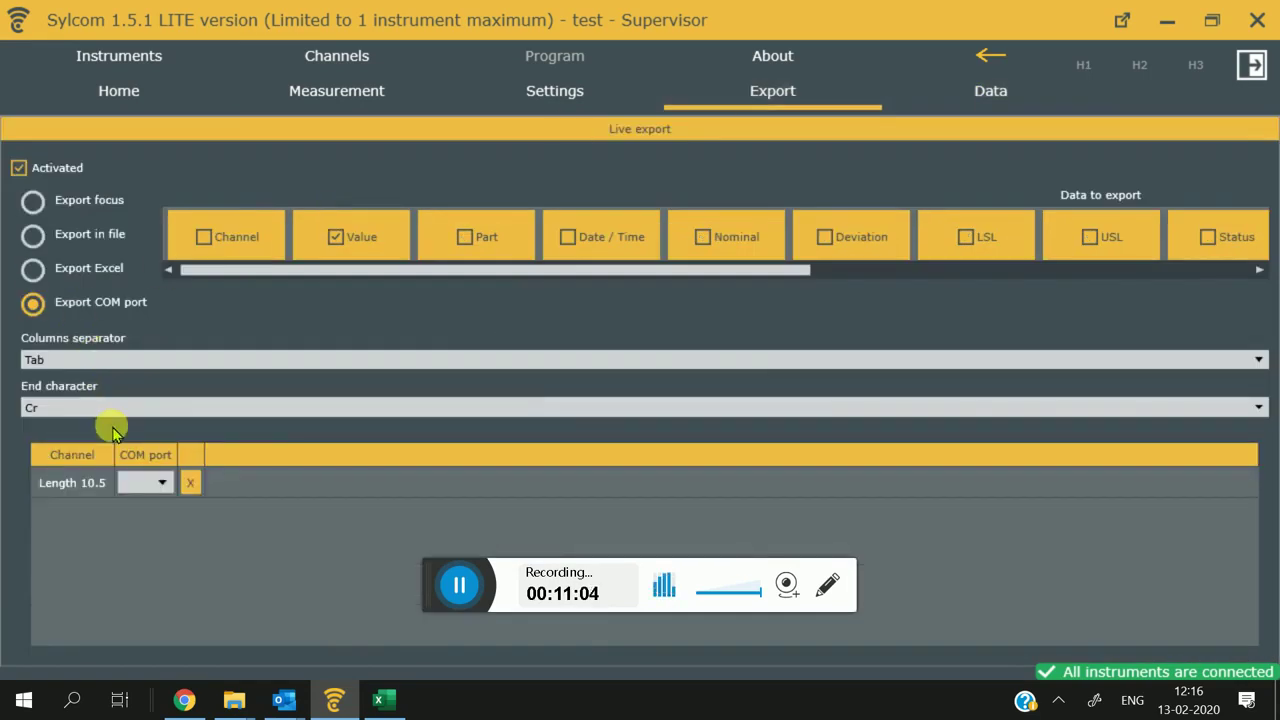
left_click(143, 483)
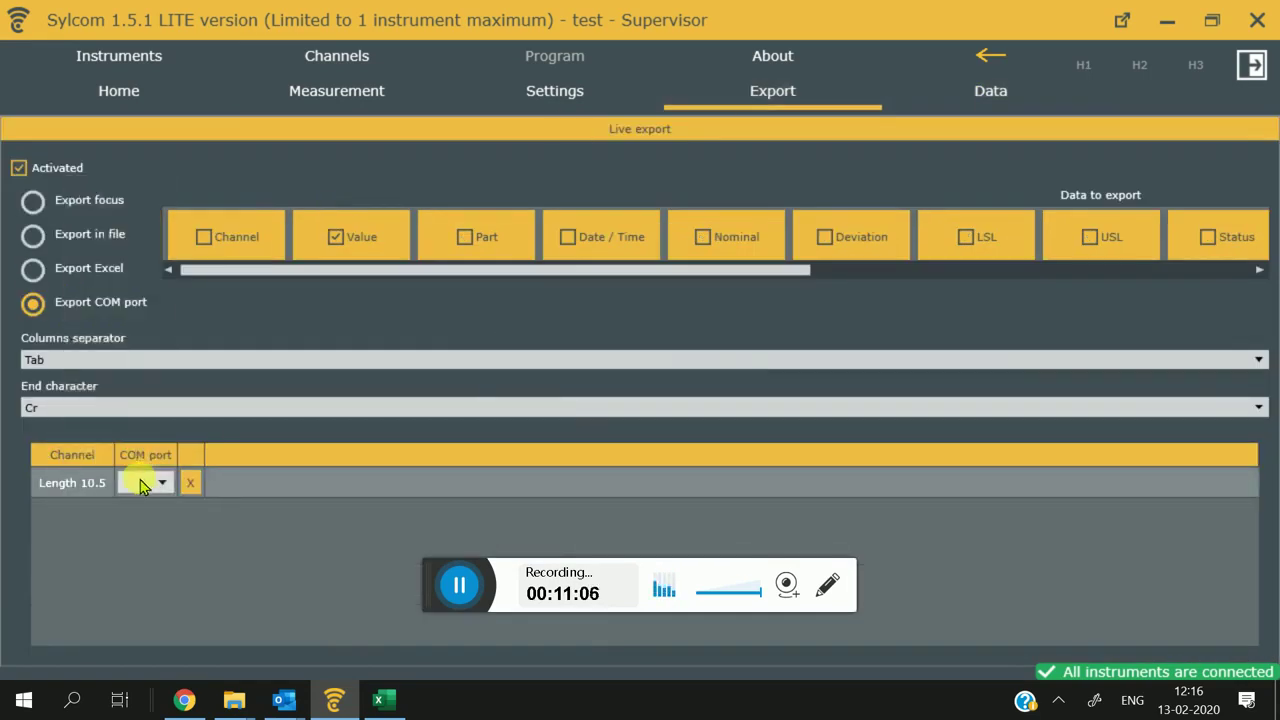
left_click(137, 481)
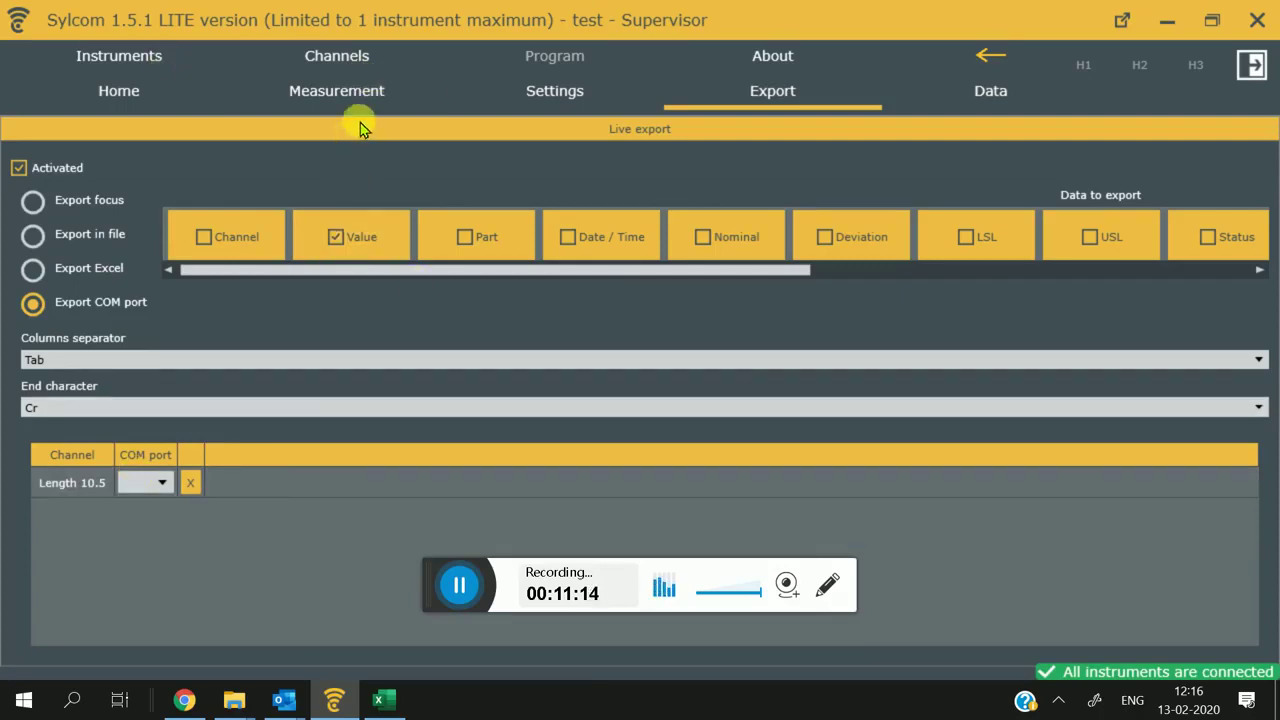
Step: Review the user accounts and general settings (10 s save frequency, 1000 ms refresh)
left_click(352, 92)
left_click(552, 90)
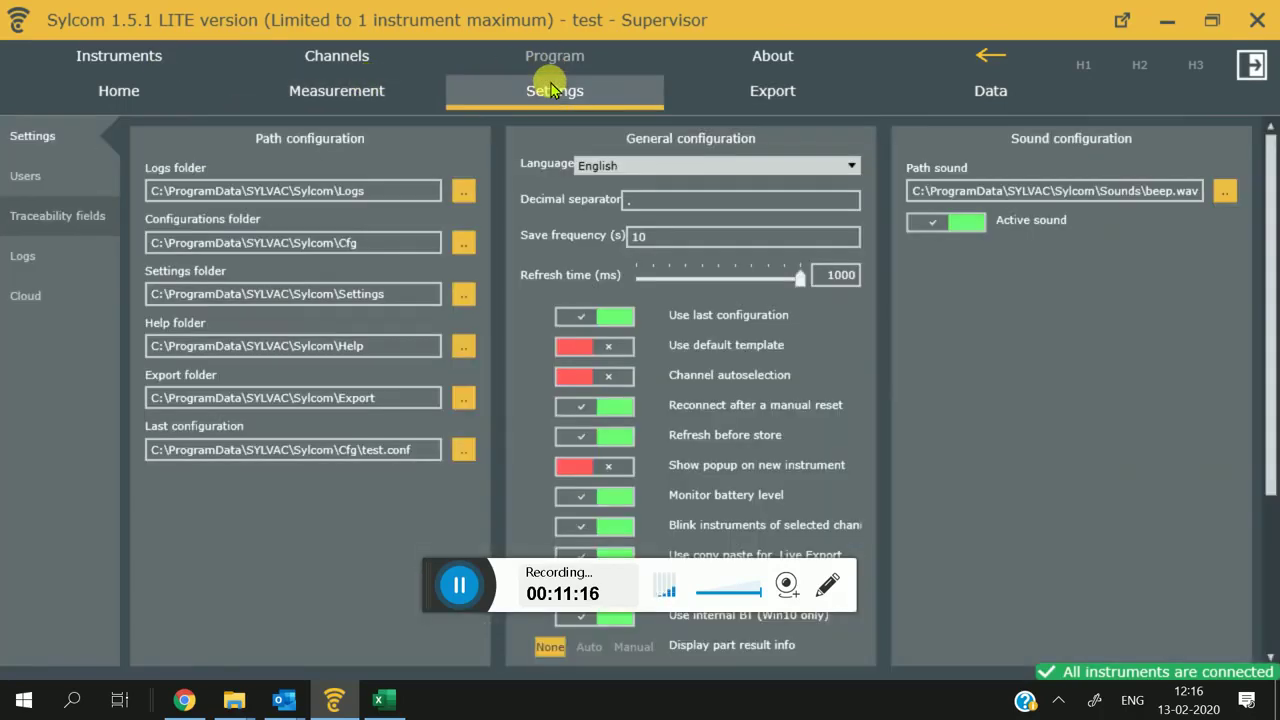
left_click(62, 185)
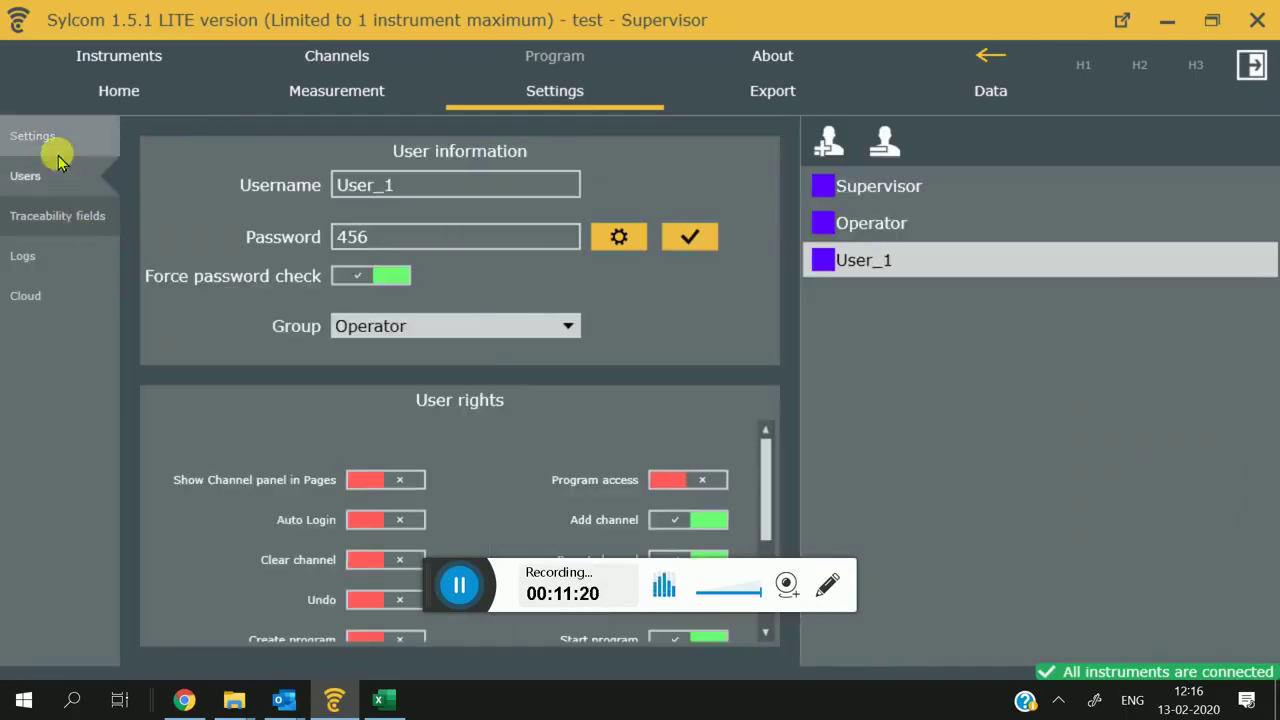
left_click(50, 147)
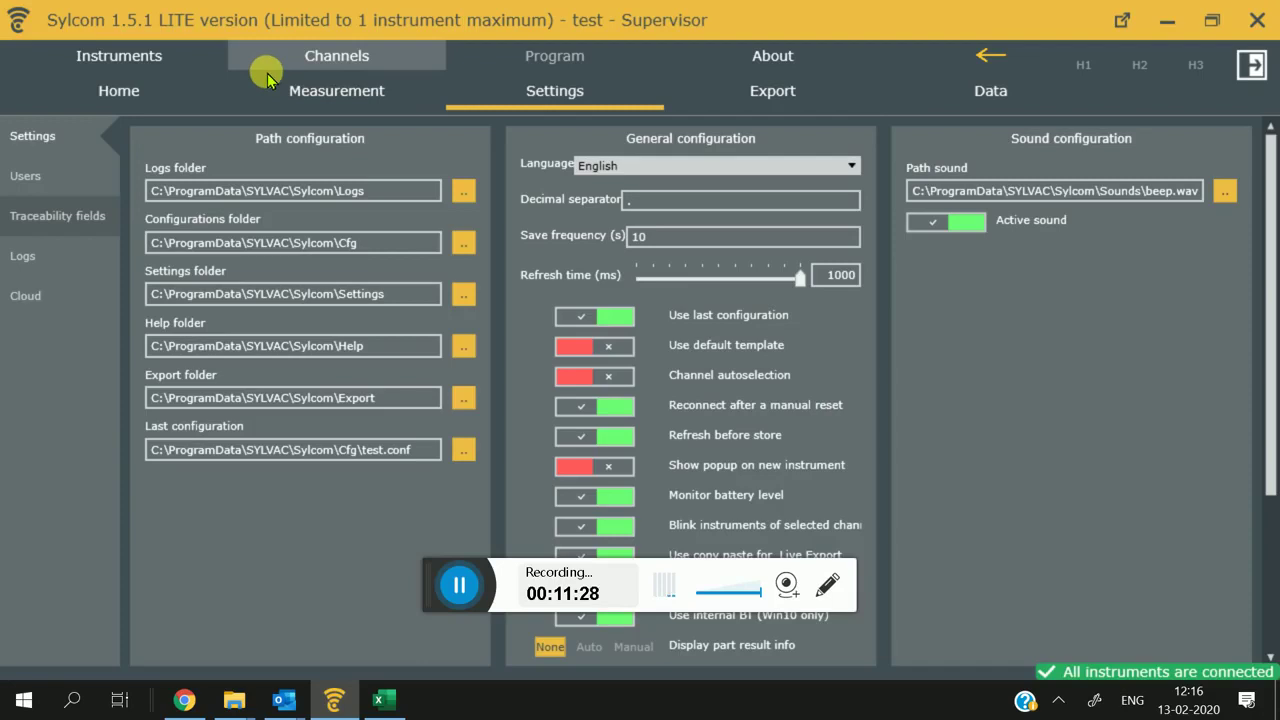
Step: Rename the part to 123, store the 10.500 reading, and select its Go entry in Data
left_click(300, 92)
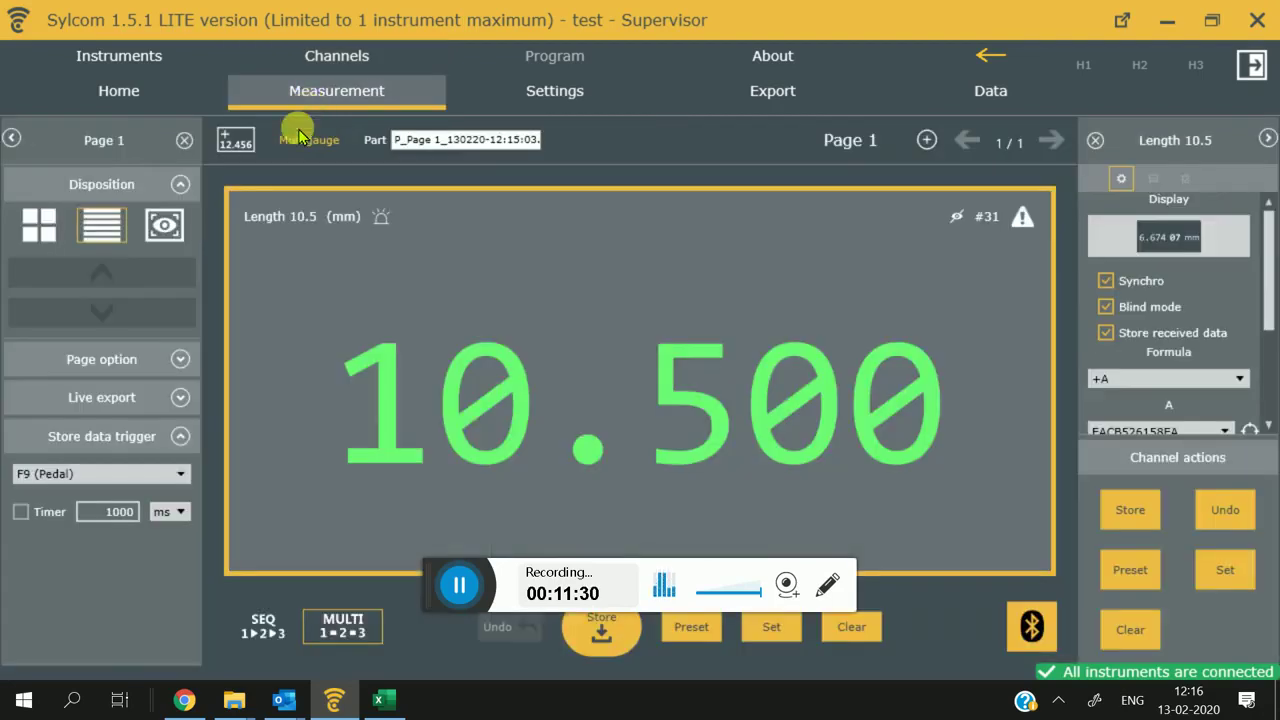
triple_click(423, 140)
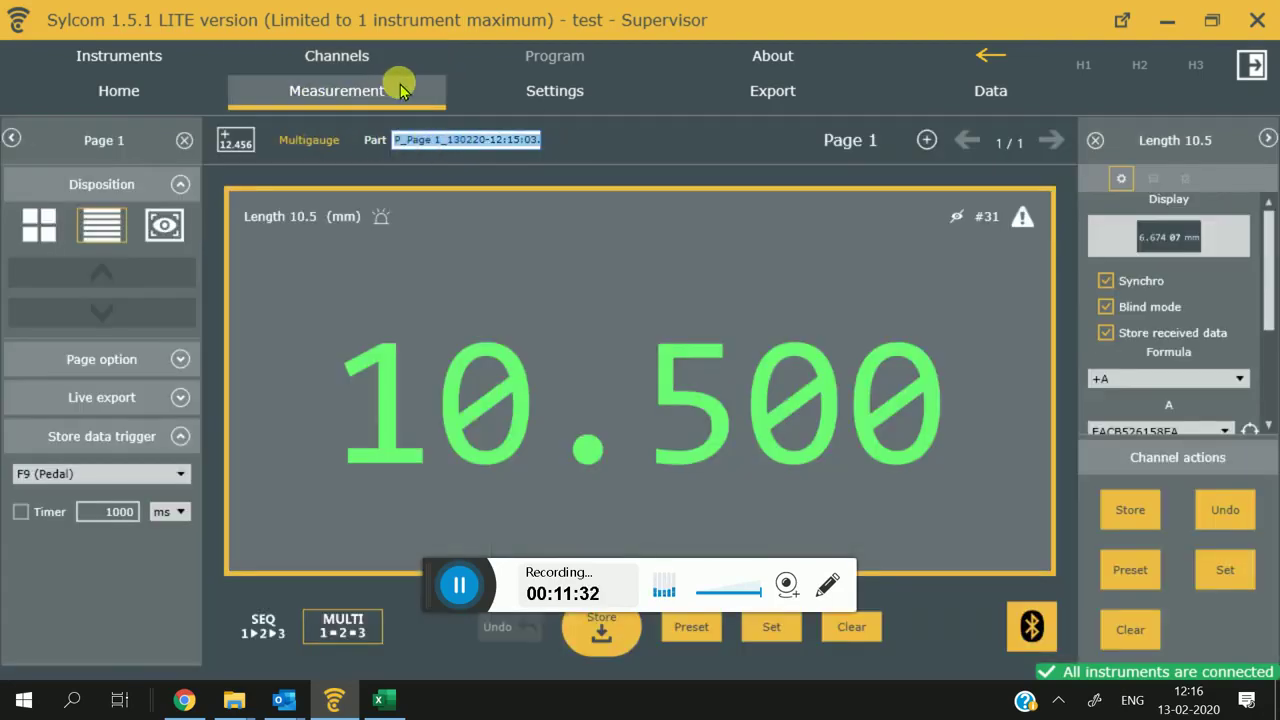
key("BackSpace")
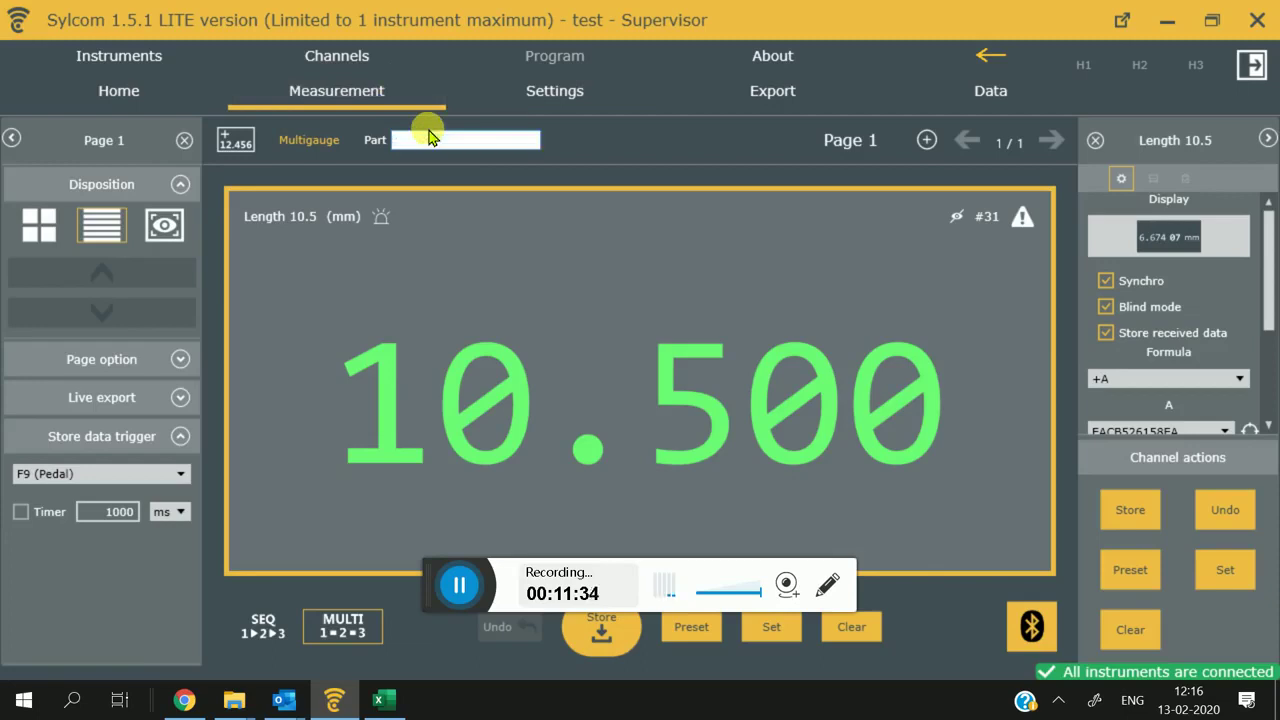
type("123")
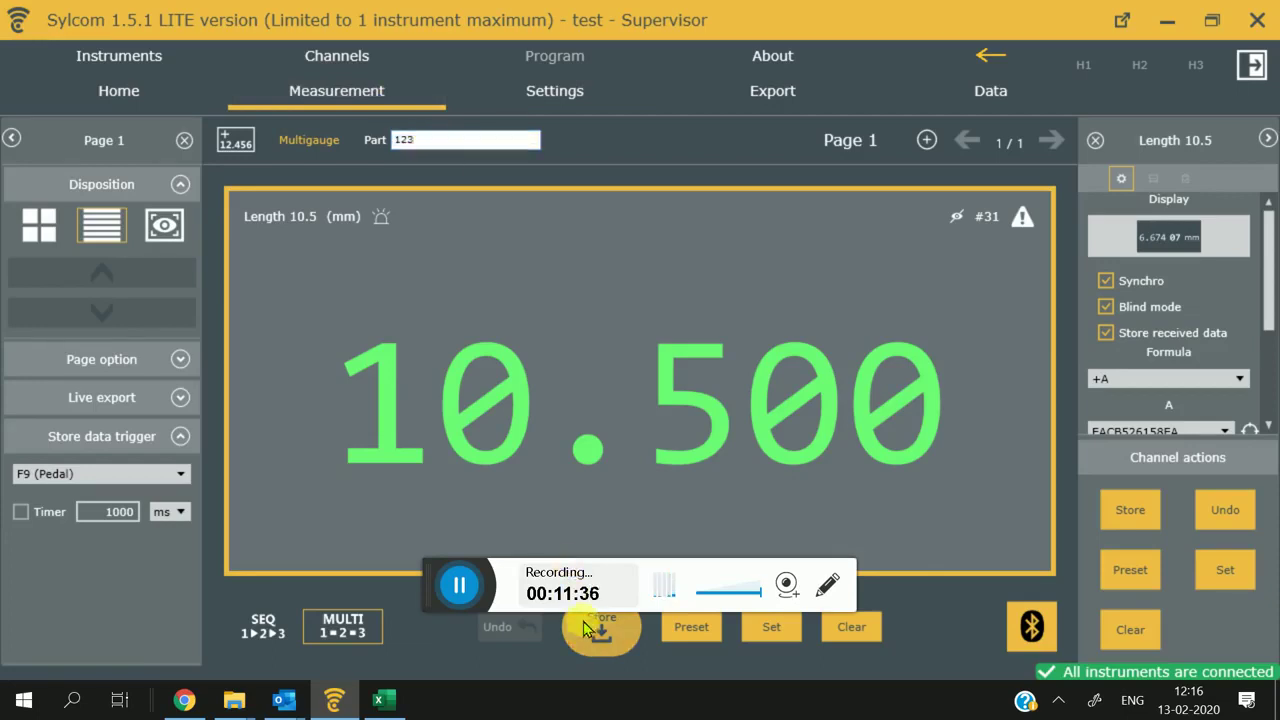
left_click(601, 628)
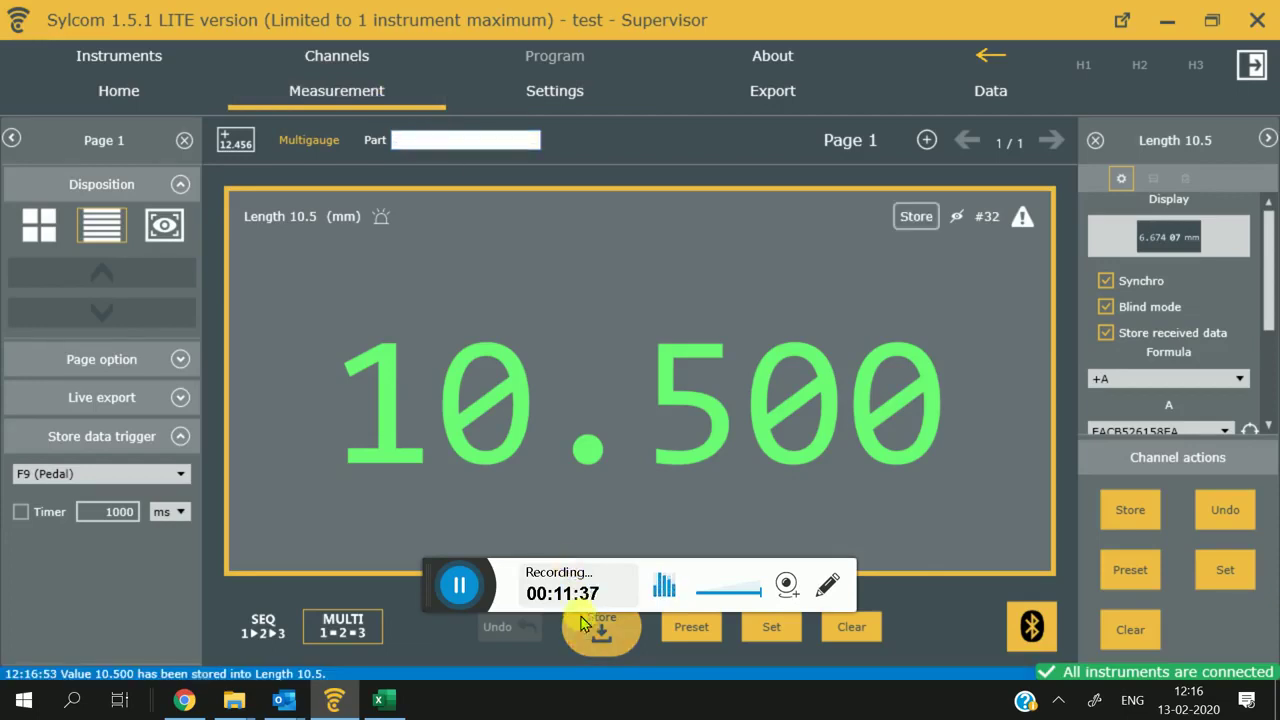
left_click(989, 95)
left_click(90, 279)
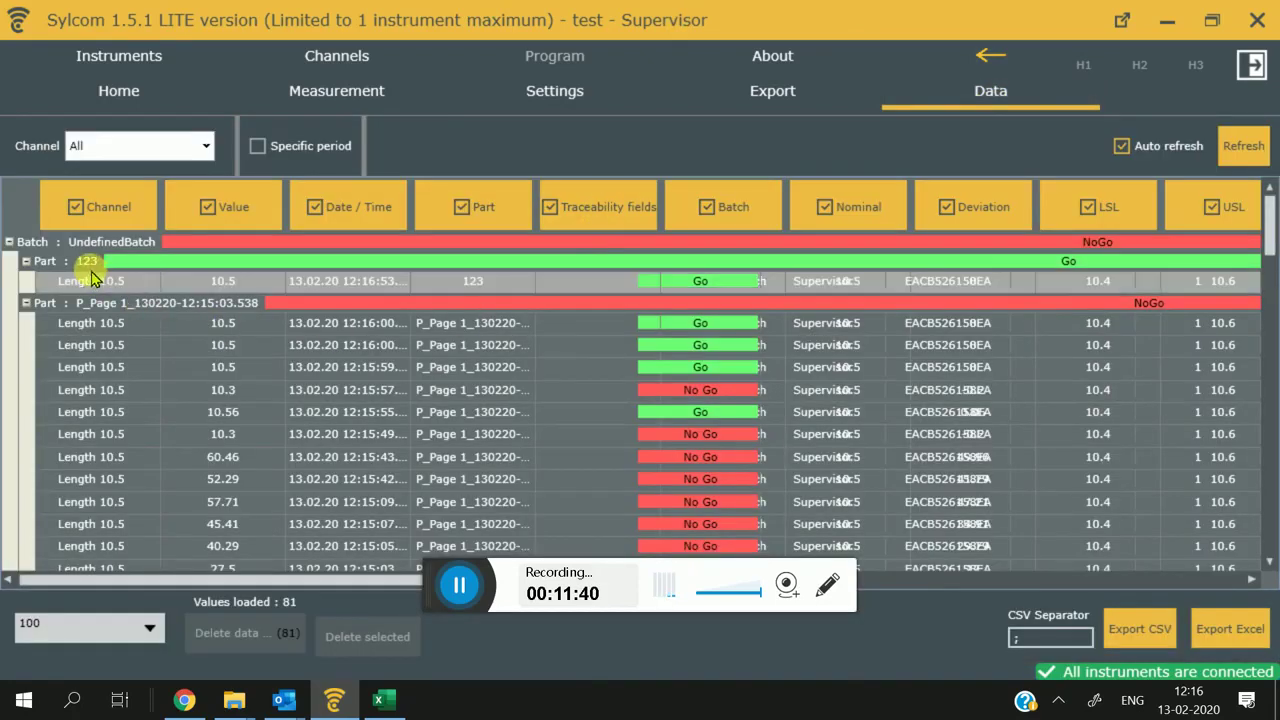
Step: Check the settings and live measurement view, then bring up the channel table with tolerance limits
left_click(533, 100)
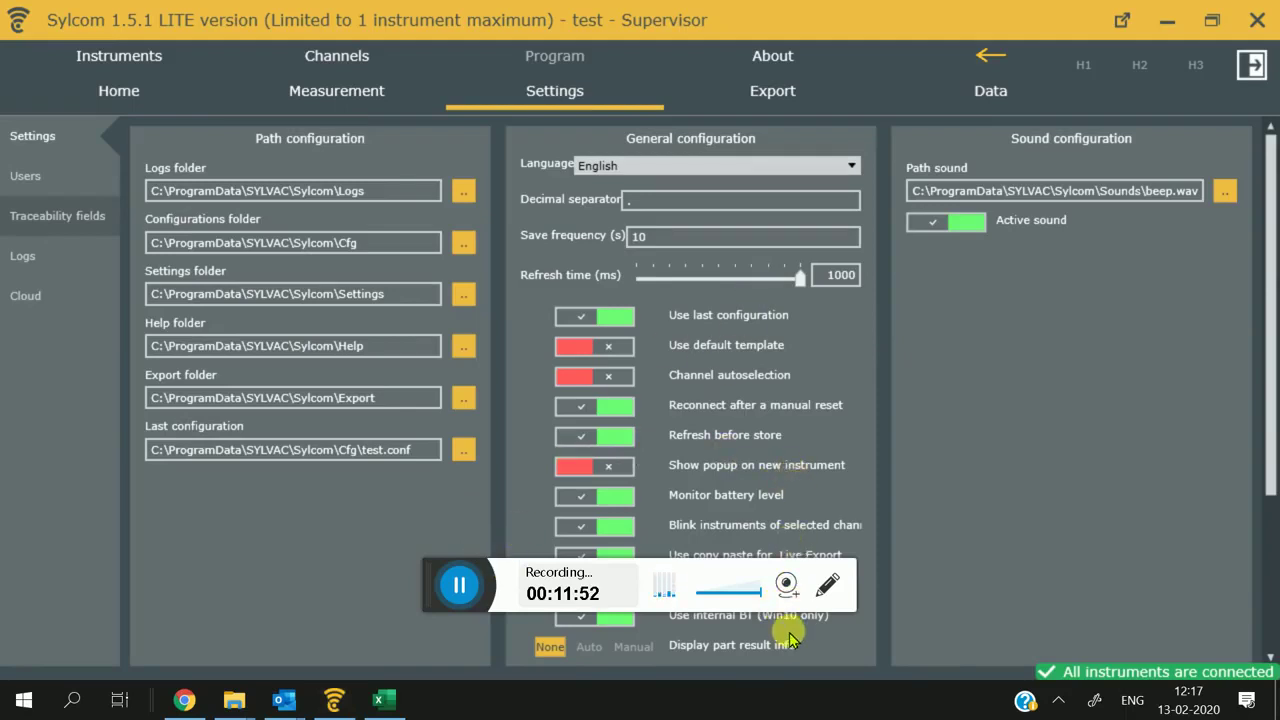
left_click(340, 98)
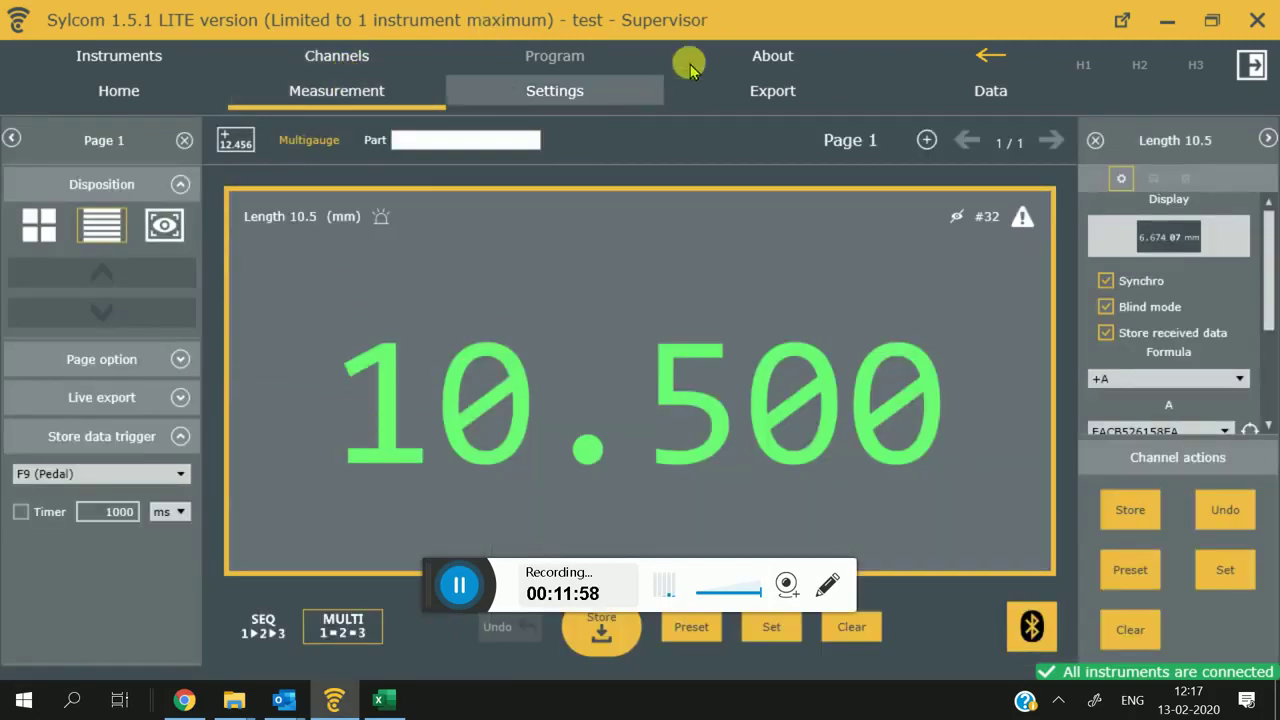
left_click(300, 55)
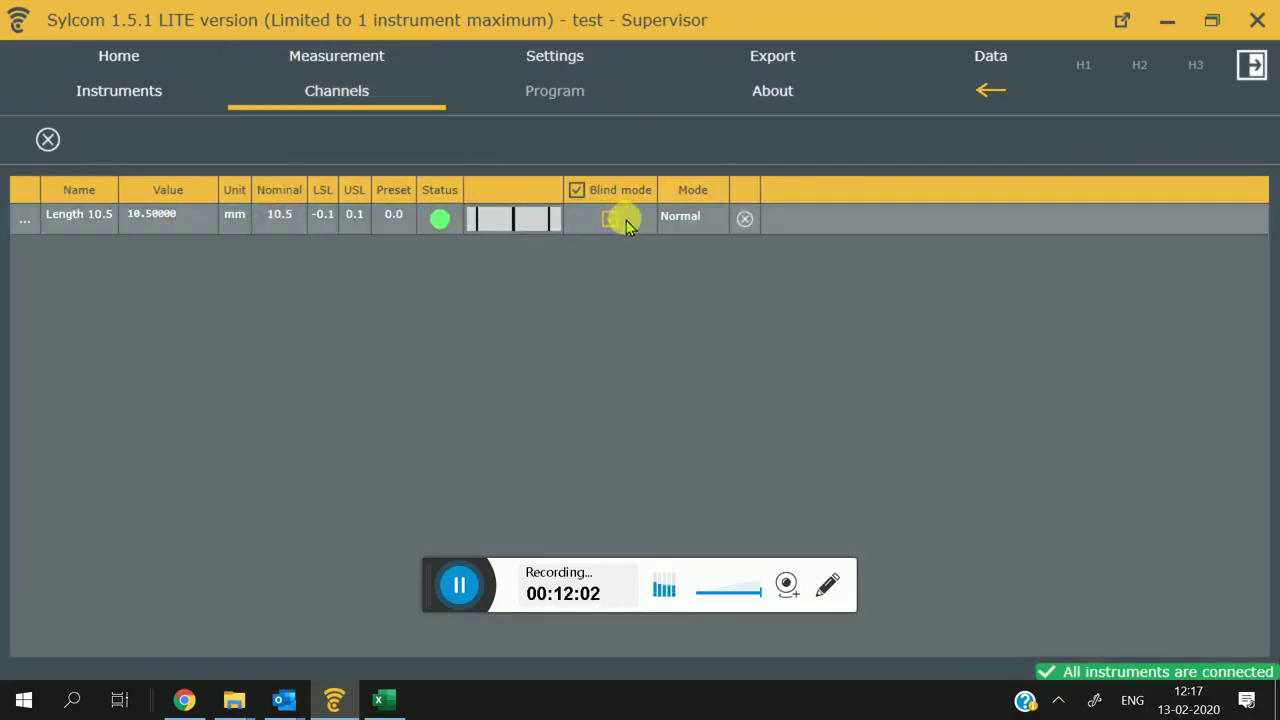
Step: Review the connected caliper in the instruments list, then return to the channel table showing Length 10.5 at 10.50000 mm
left_click(180, 98)
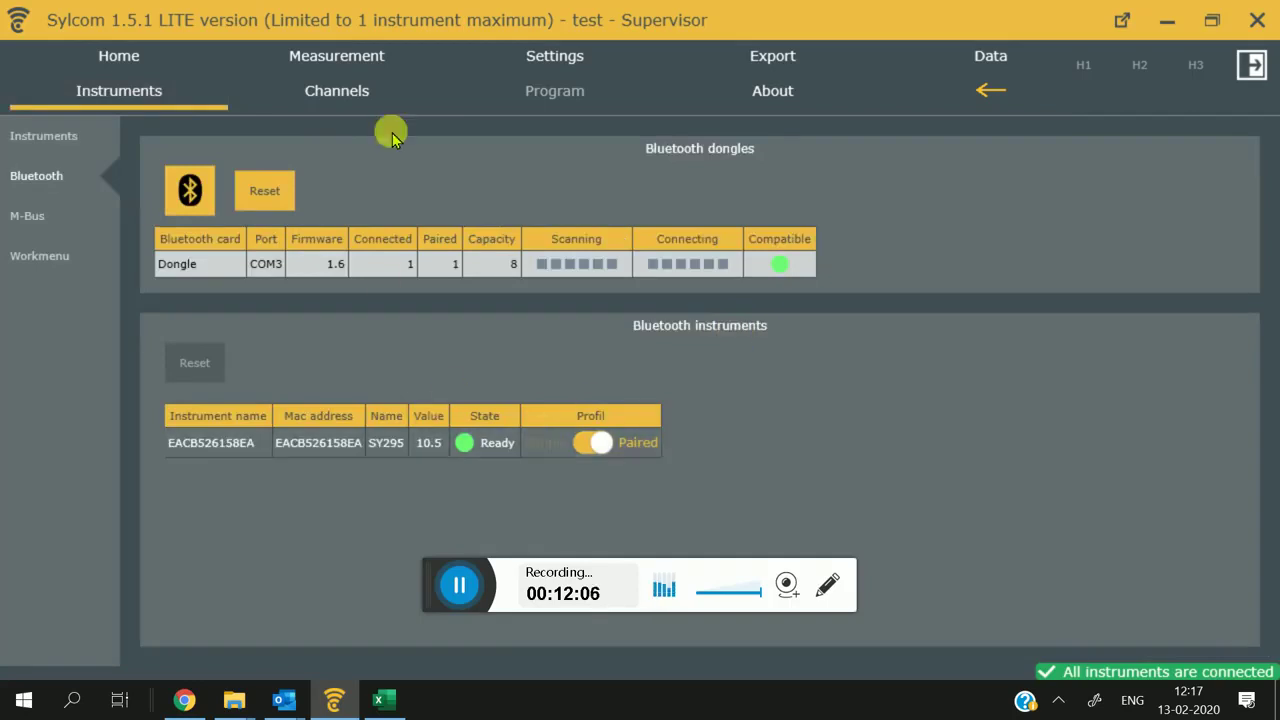
left_click(80, 138)
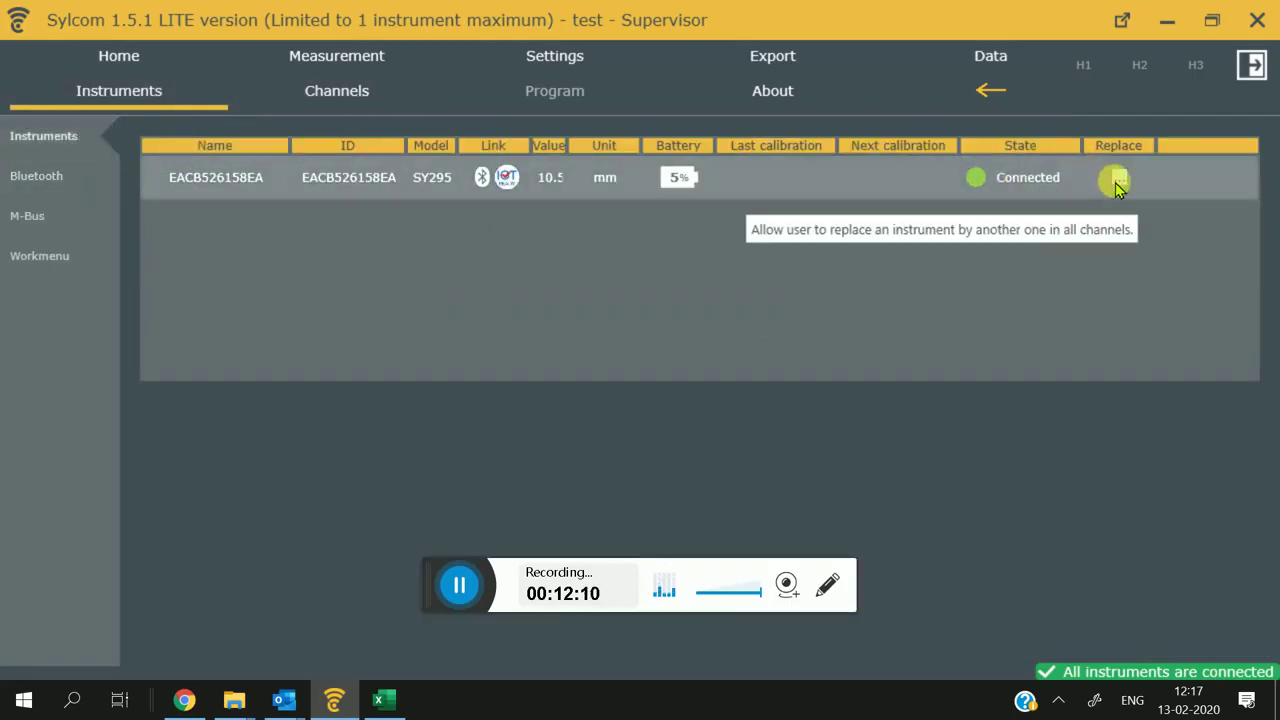
mouse_move(685, 192)
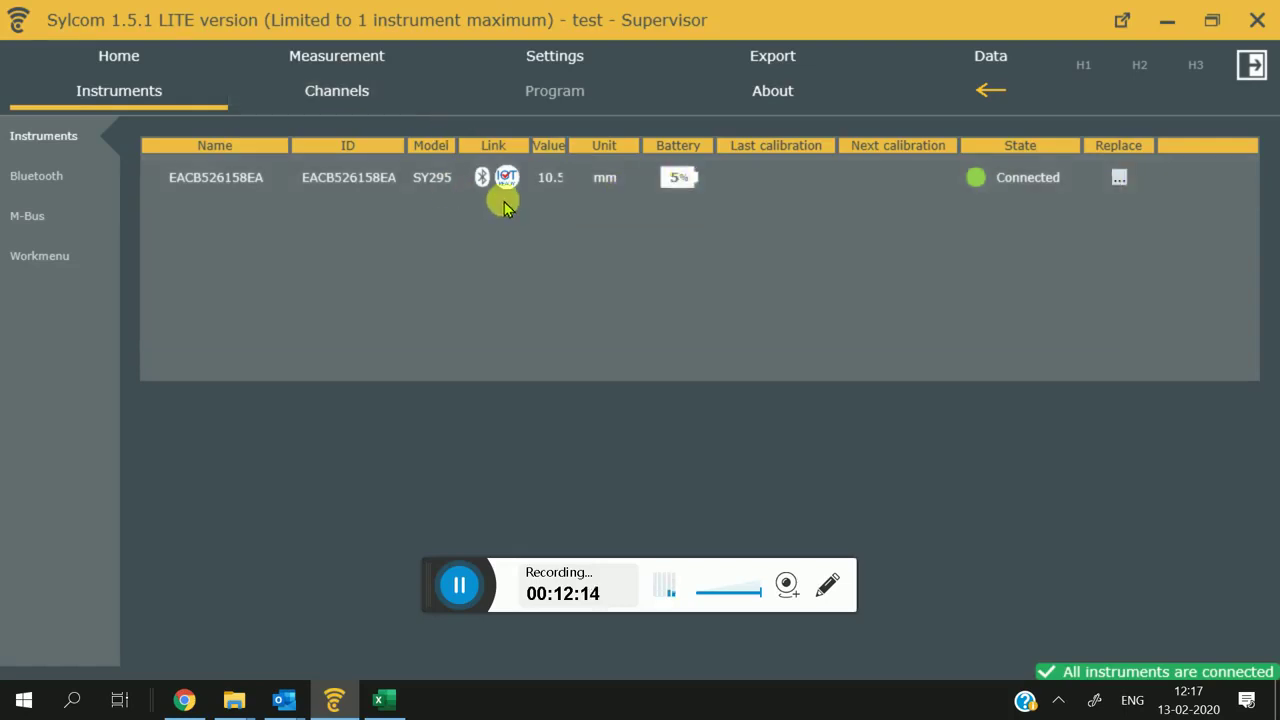
left_click(322, 88)
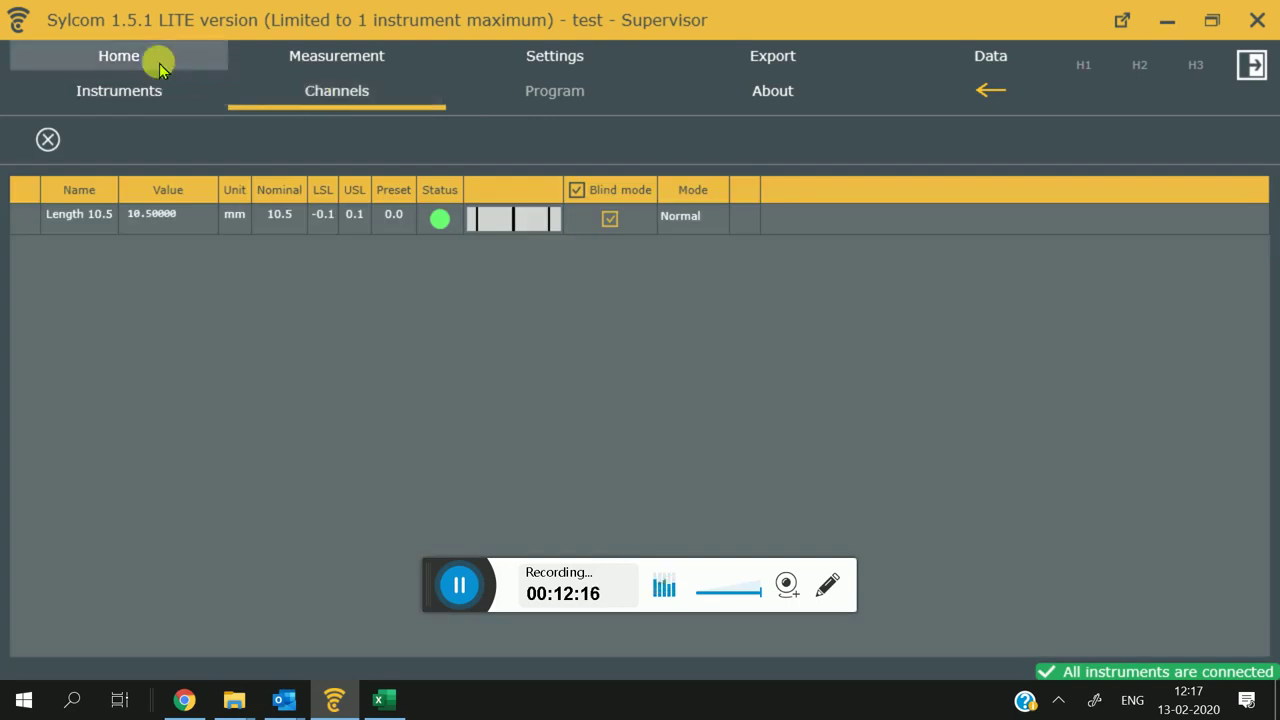